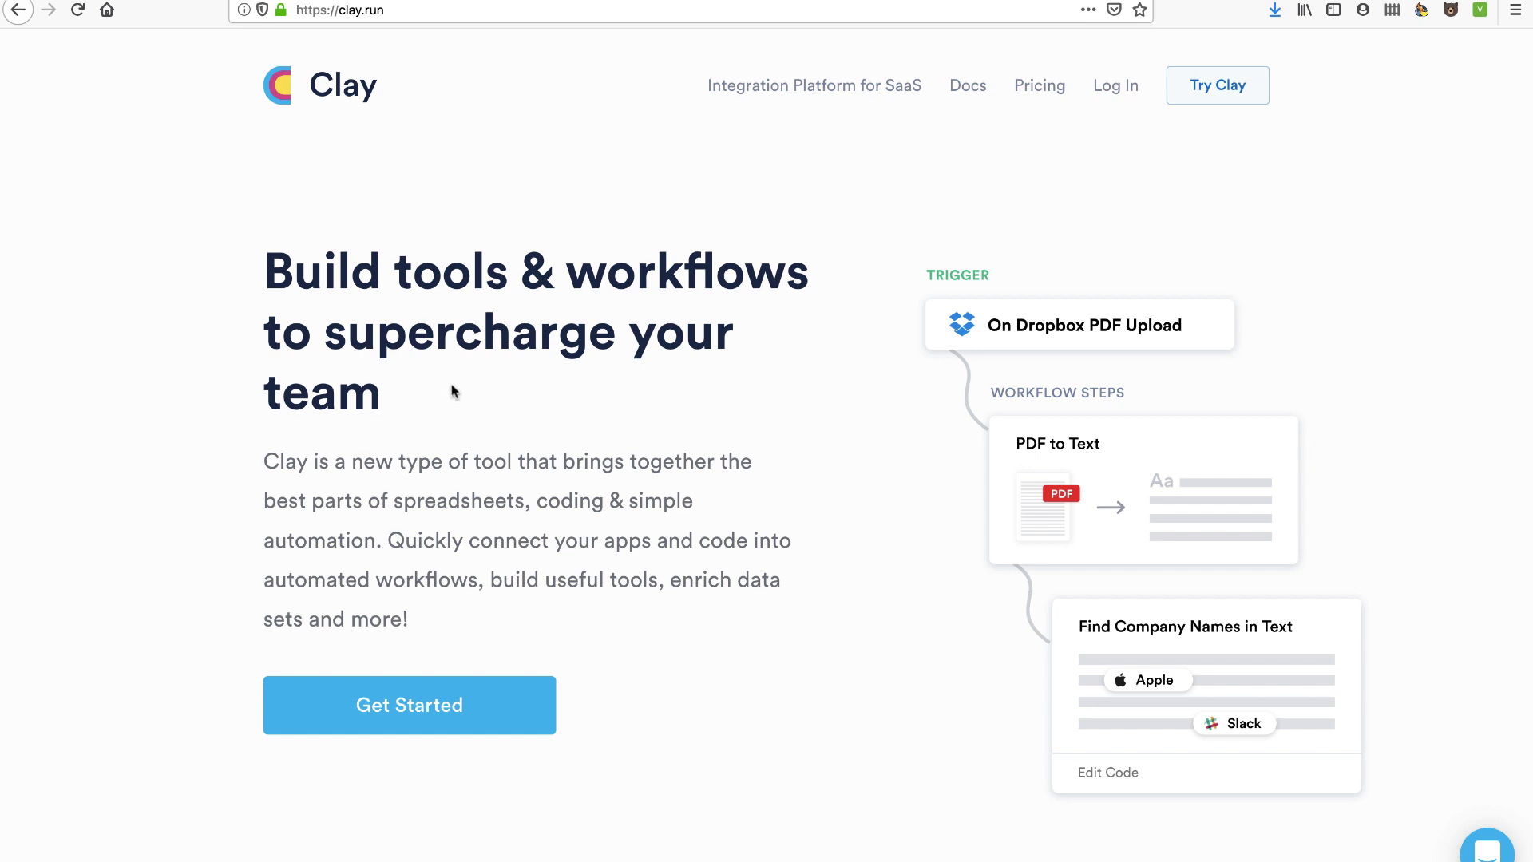
Scroll down the clay.run homepage to the Bases section
{"action": "scroll", "coordinate": [452, 390], "scroll_direction": "down", "scroll_amount": 3}
{"action": "scroll", "coordinate": [452, 385], "scroll_direction": "up", "scroll_amount": 1}
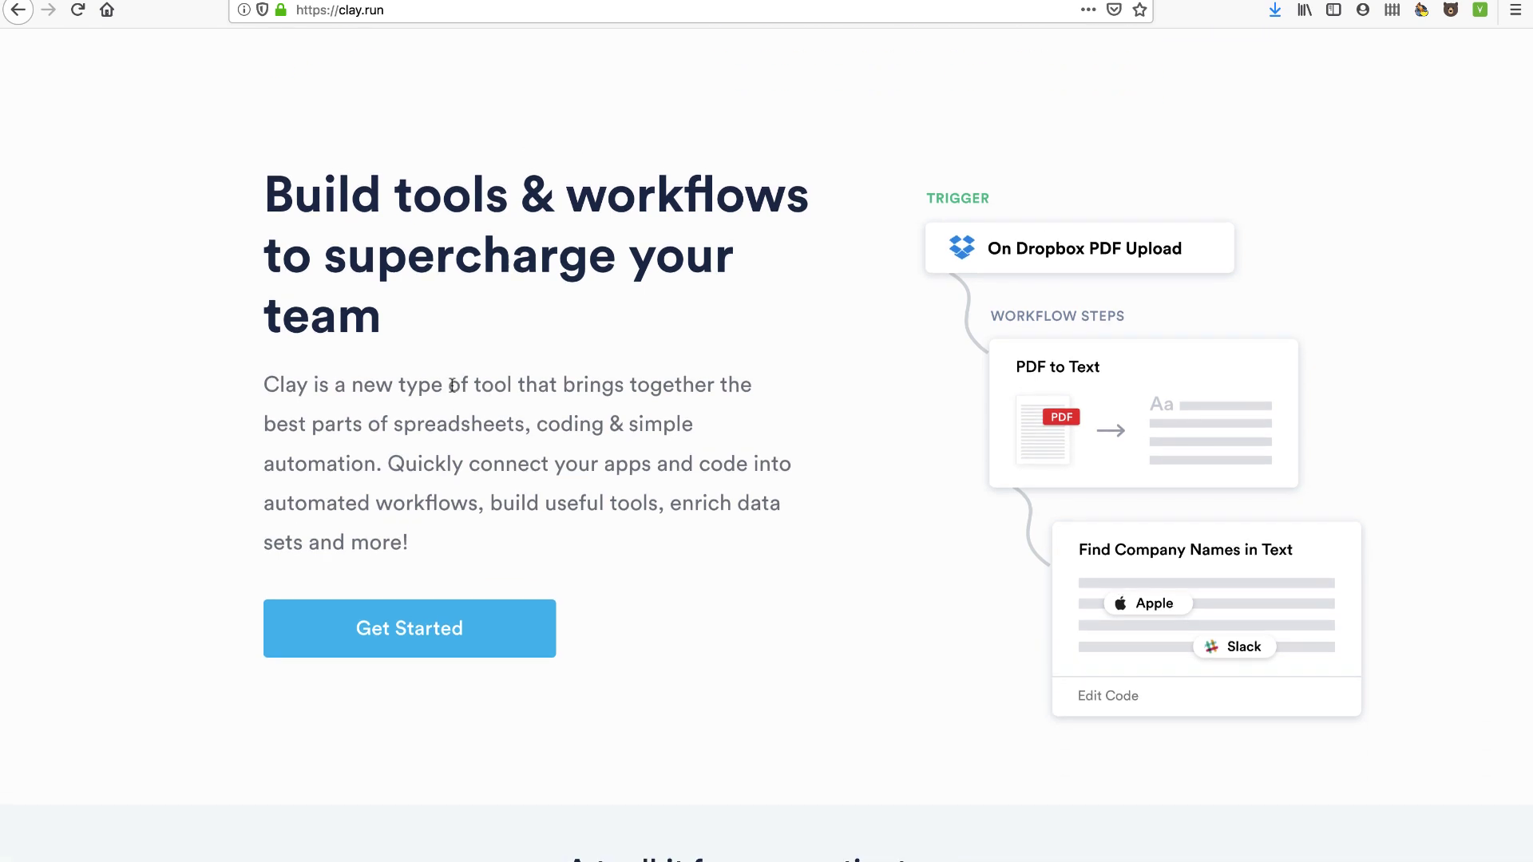
{"action": "scroll", "coordinate": [523, 471], "scroll_direction": "down", "scroll_amount": 5}
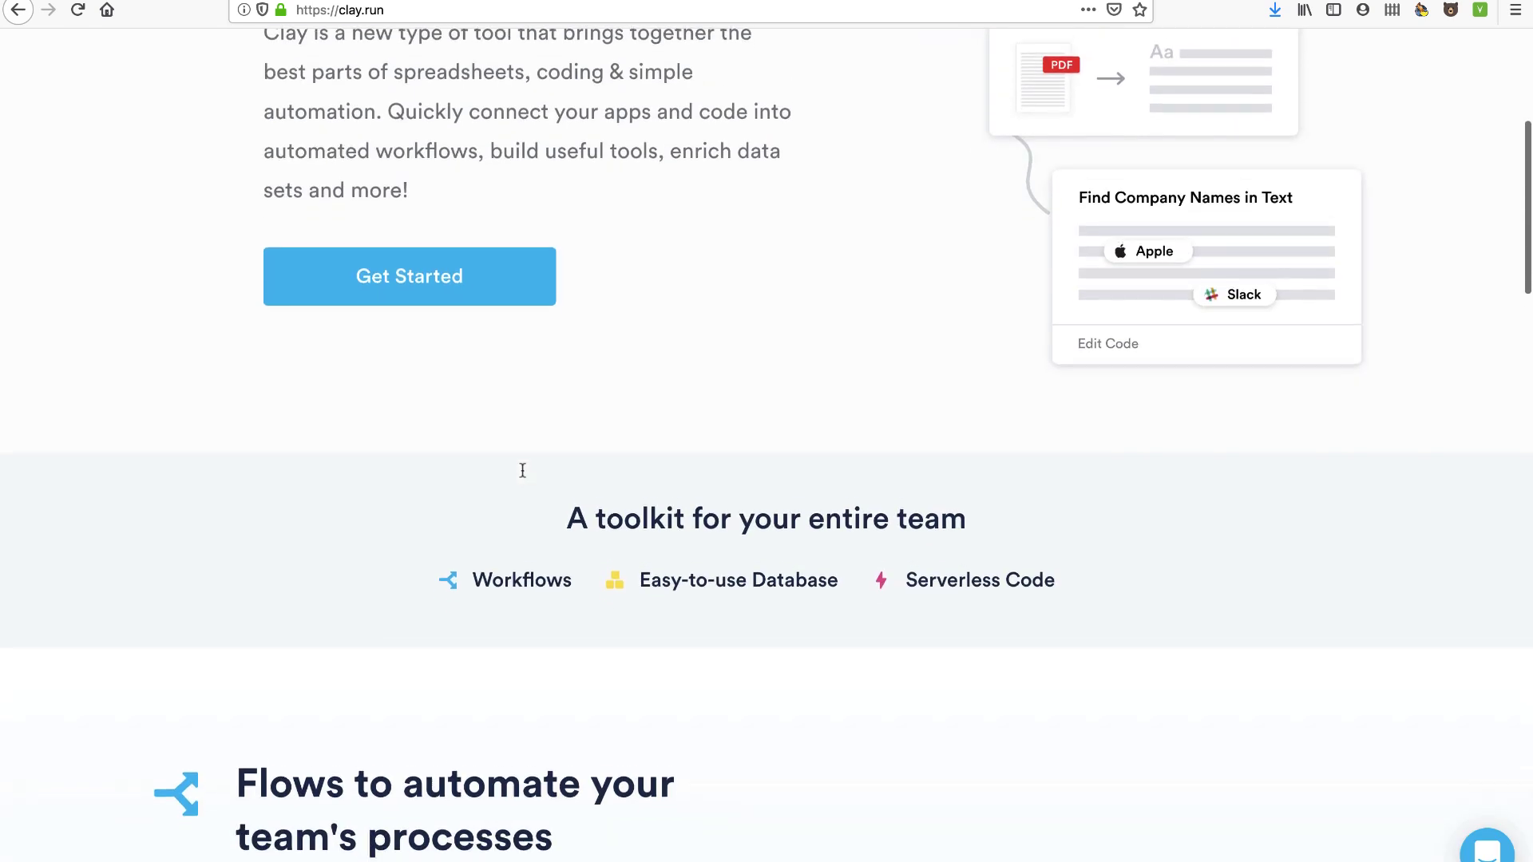
{"action": "scroll", "coordinate": [521, 471], "scroll_direction": "down", "scroll_amount": 2}
{"action": "scroll", "coordinate": [523, 476], "scroll_direction": "down", "scroll_amount": 6}
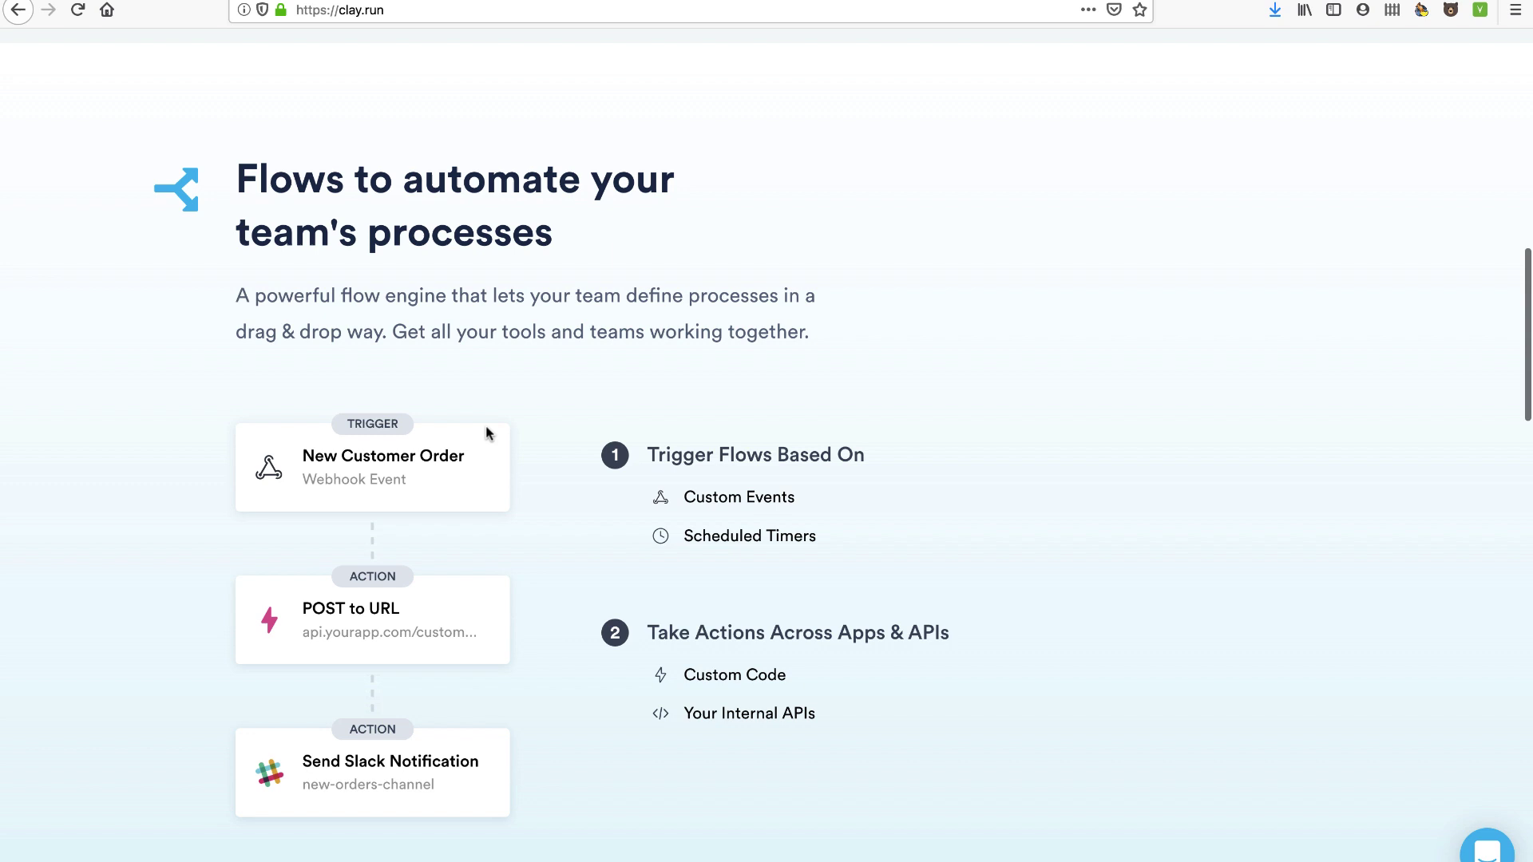
{"action": "scroll", "coordinate": [415, 351], "scroll_direction": "down", "scroll_amount": 2}
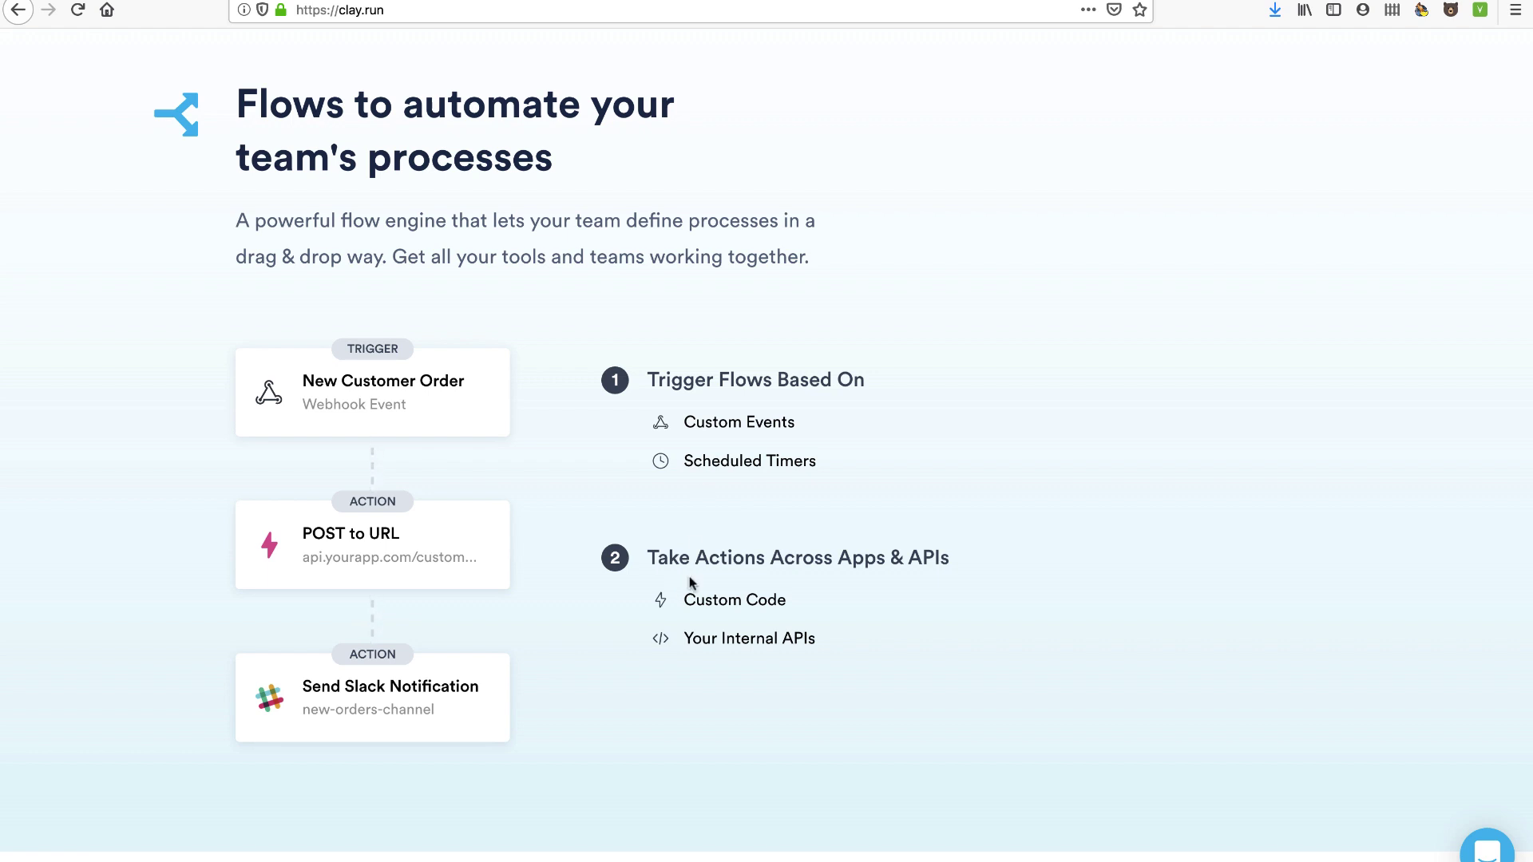
{"action": "scroll", "coordinate": [691, 582], "scroll_direction": "down", "scroll_amount": 10}
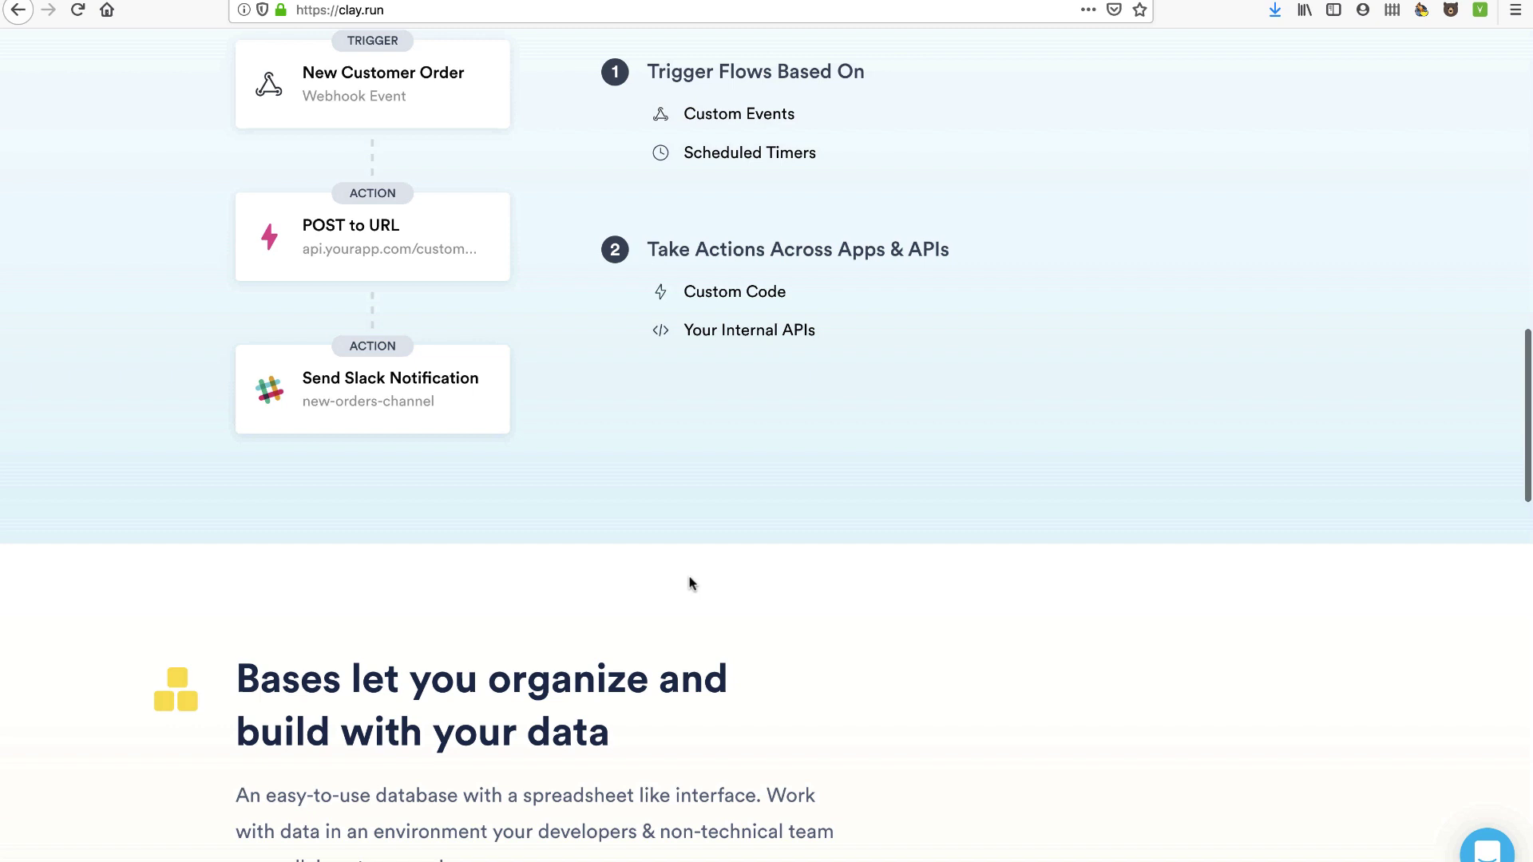
{"action": "scroll", "coordinate": [690, 583], "scroll_direction": "down", "scroll_amount": 2}
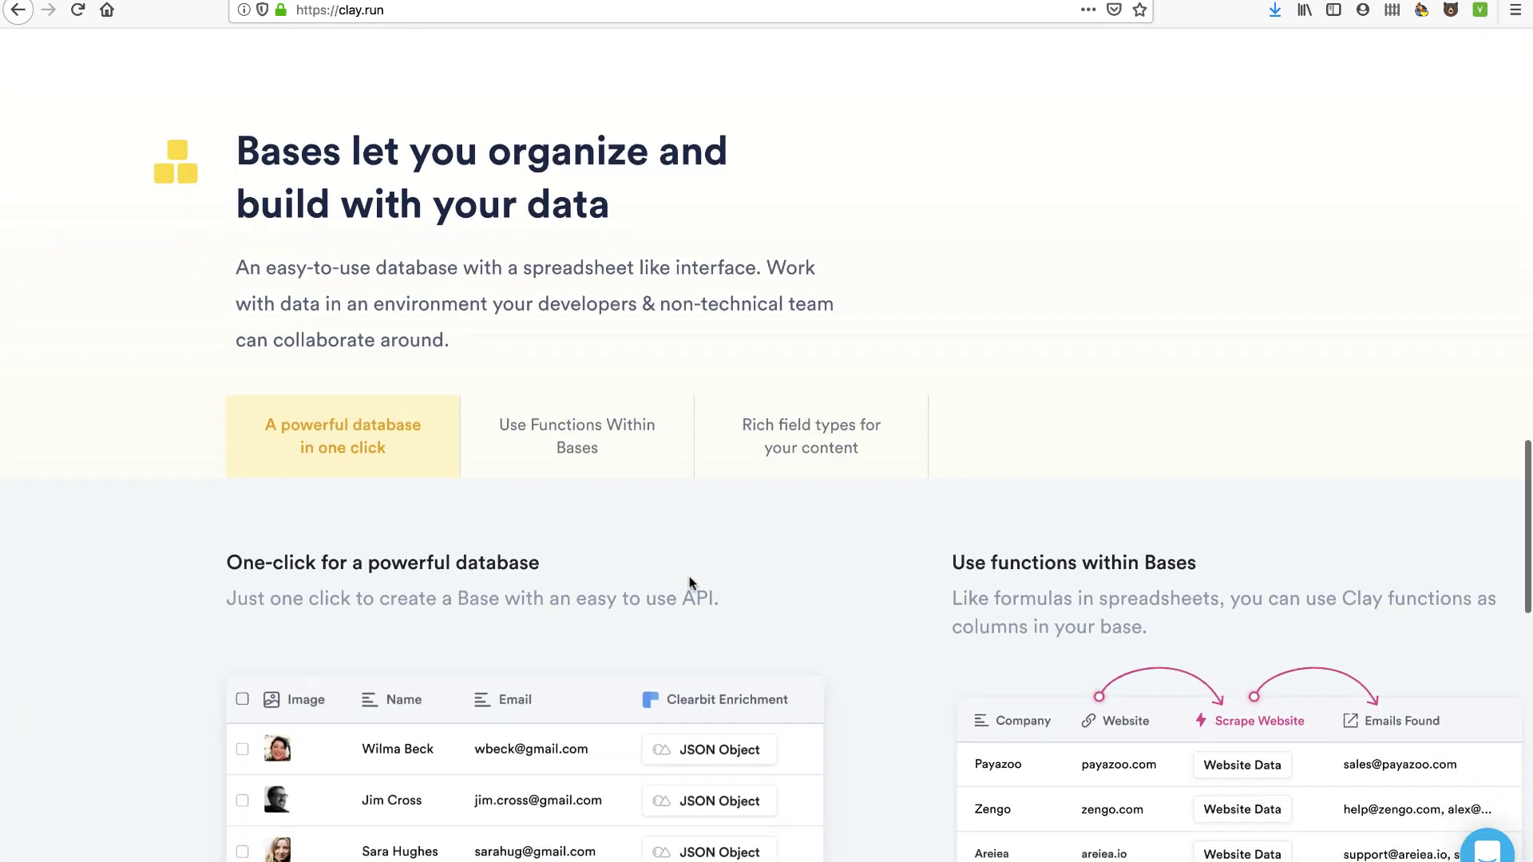
{"action": "scroll", "coordinate": [691, 582], "scroll_direction": "up", "scroll_amount": 1}
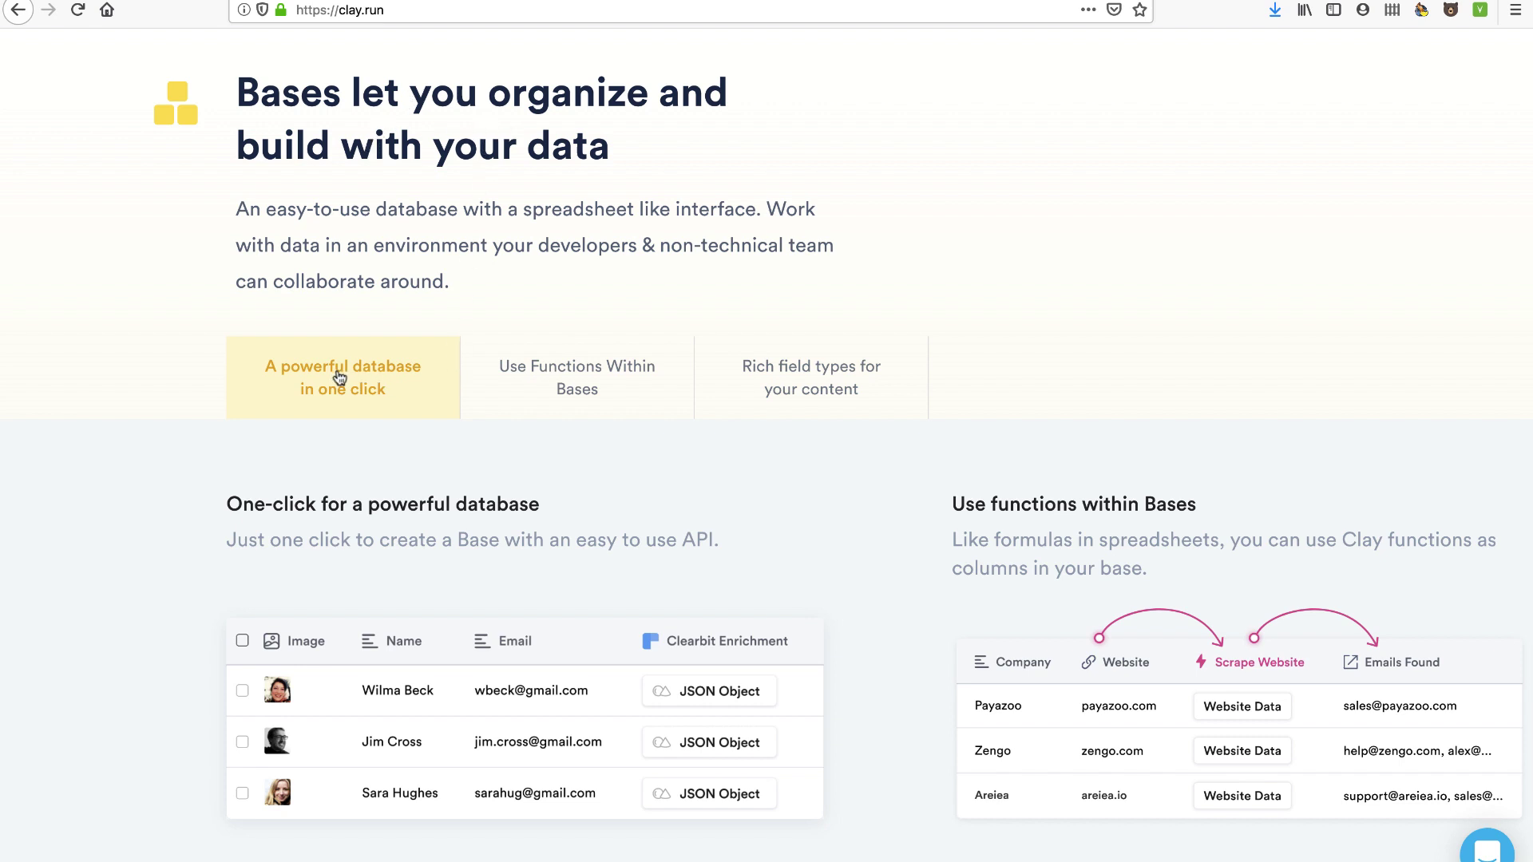
Browse the functions-within-Bases and rich field types cards, ending on the one-click database card
{"action": "left_click", "coordinate": [528, 396]}
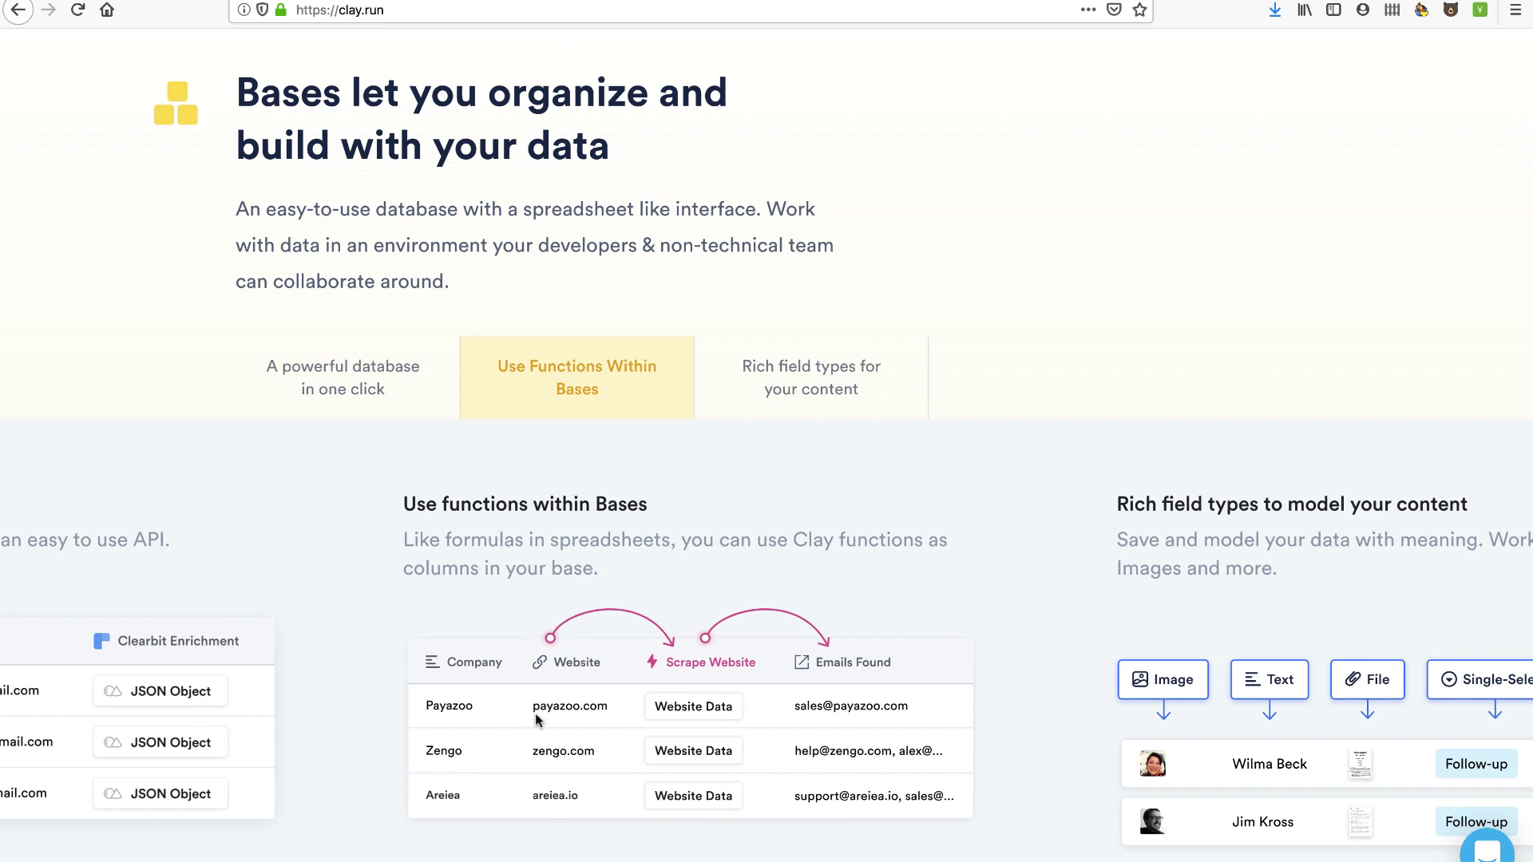
{"action": "left_click", "coordinate": [756, 393]}
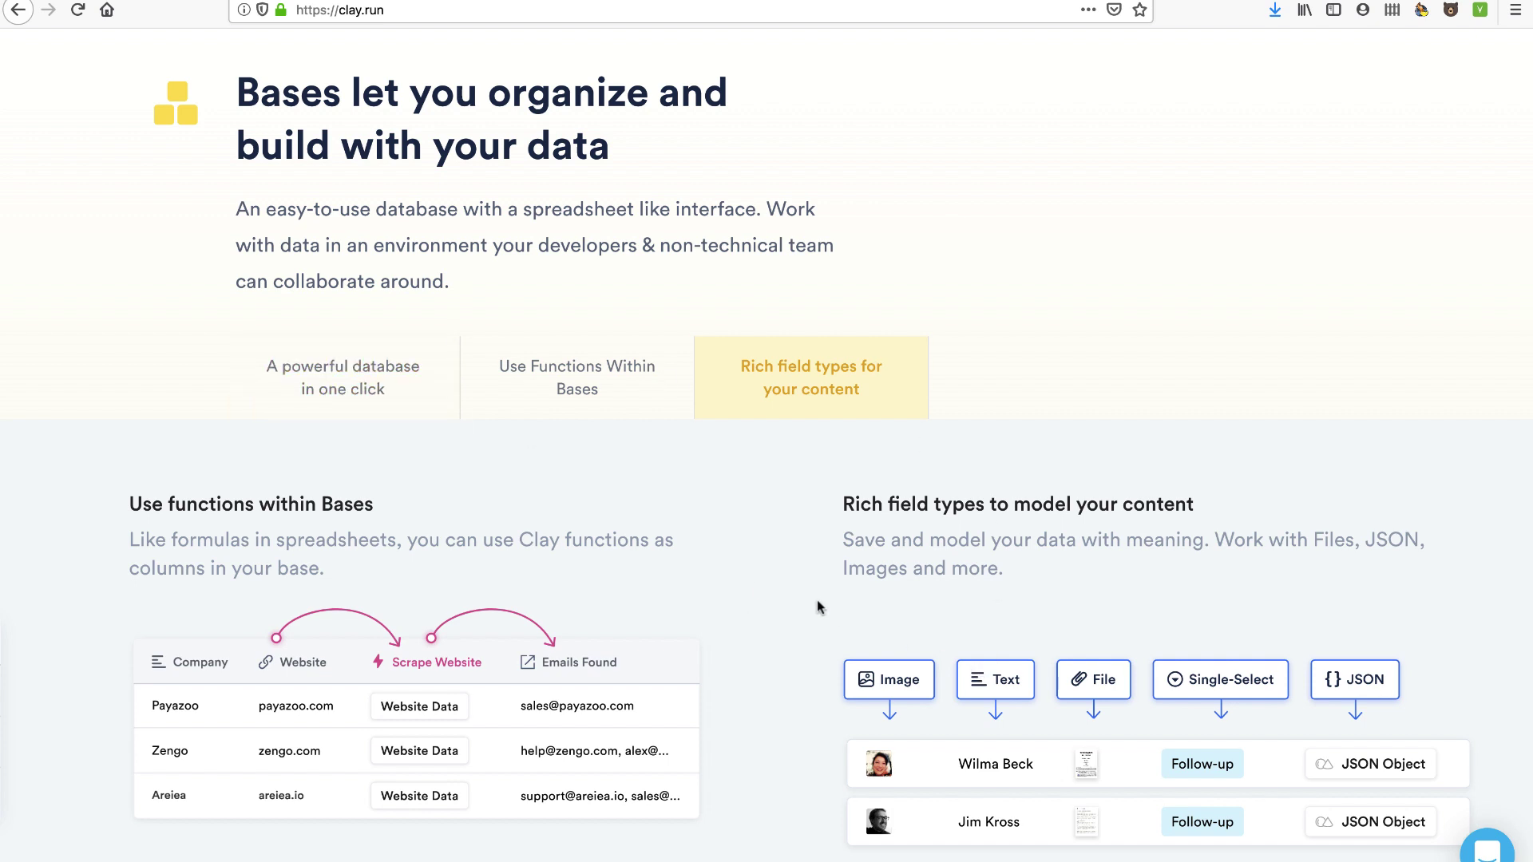
{"action": "left_click", "coordinate": [559, 397]}
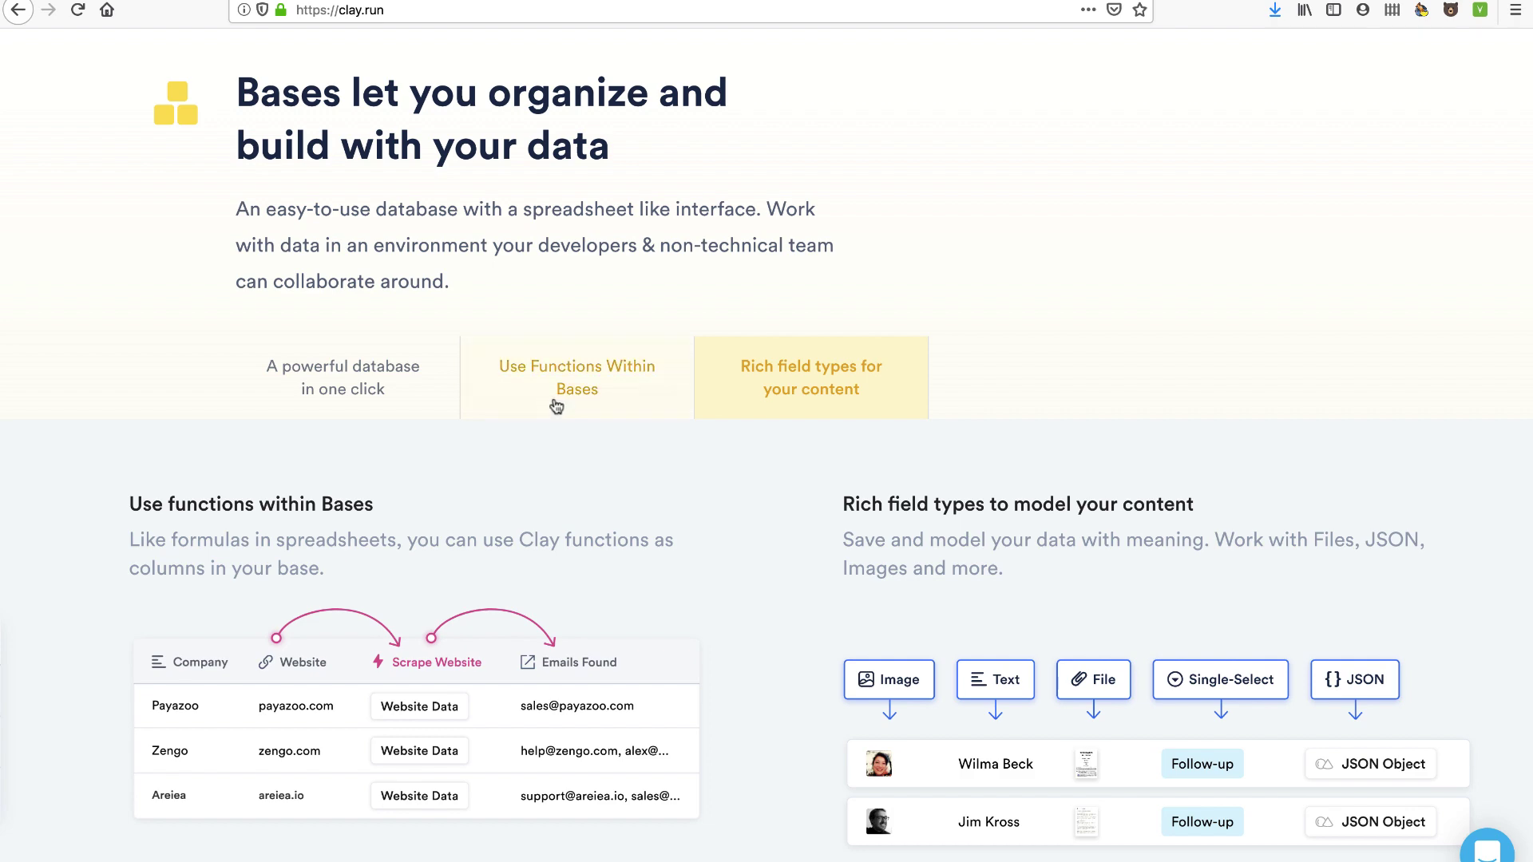
{"action": "left_click", "coordinate": [814, 395]}
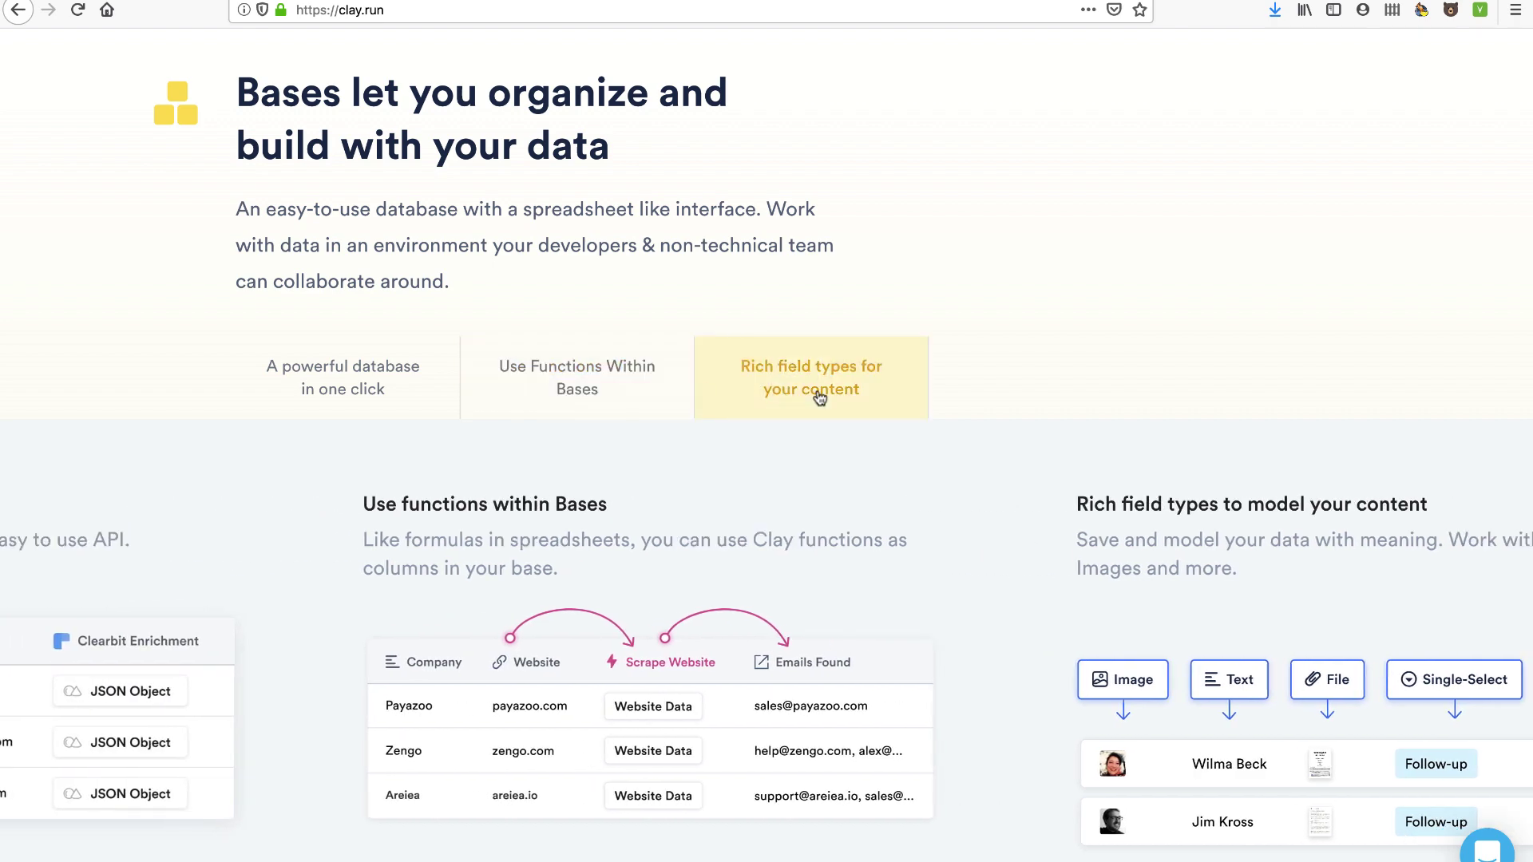
{"action": "left_click", "coordinate": [419, 347]}
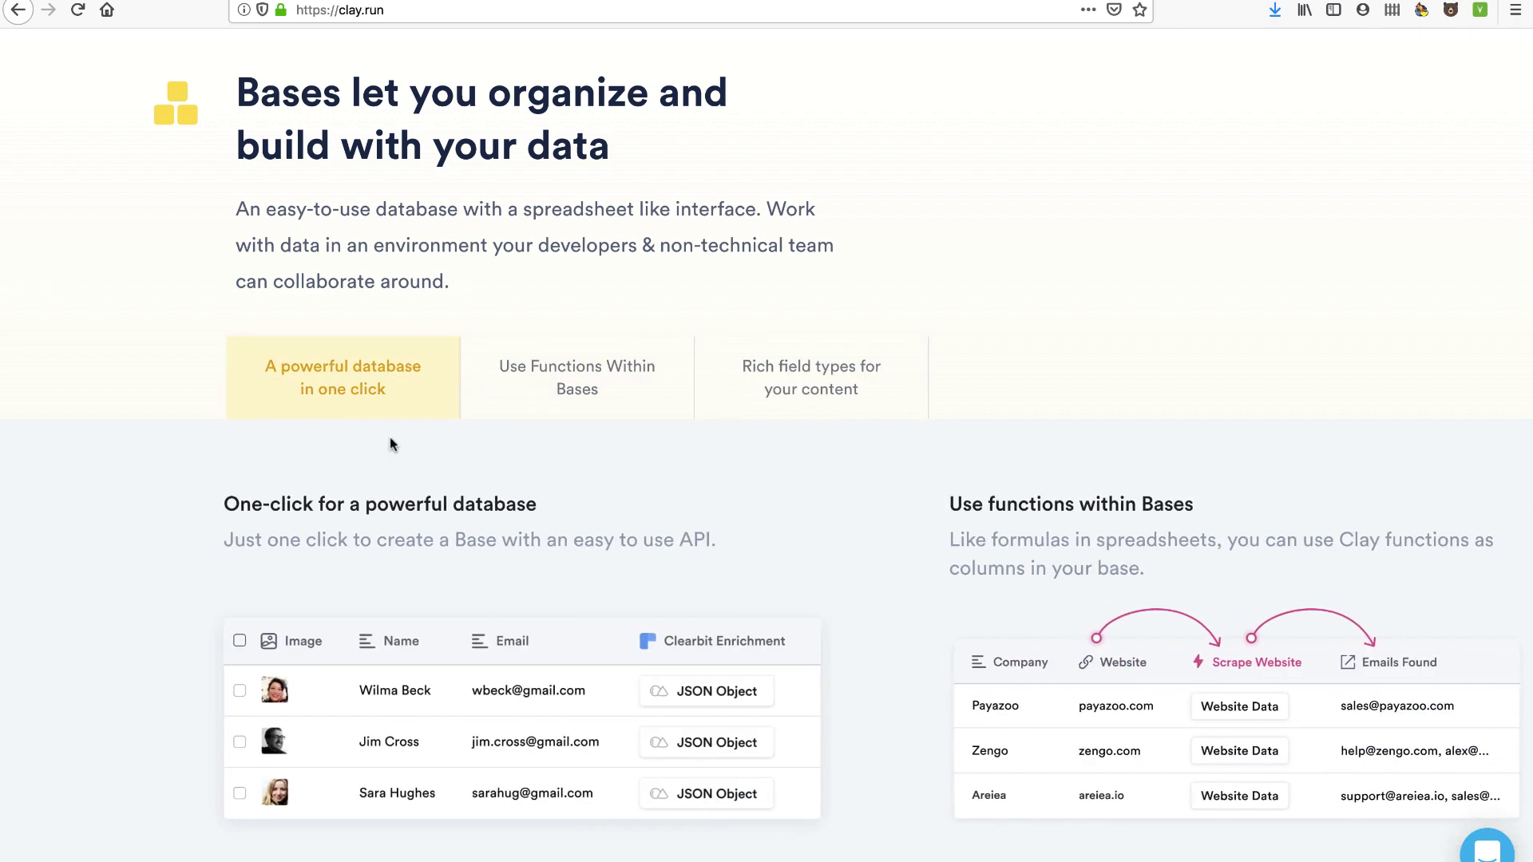
Browse the Functions section cards: discover and use functions, and combining functions with Flows & Bases
{"action": "scroll", "coordinate": [416, 577], "scroll_direction": "down", "scroll_amount": 3}
{"action": "scroll", "coordinate": [417, 626], "scroll_direction": "down", "scroll_amount": 10}
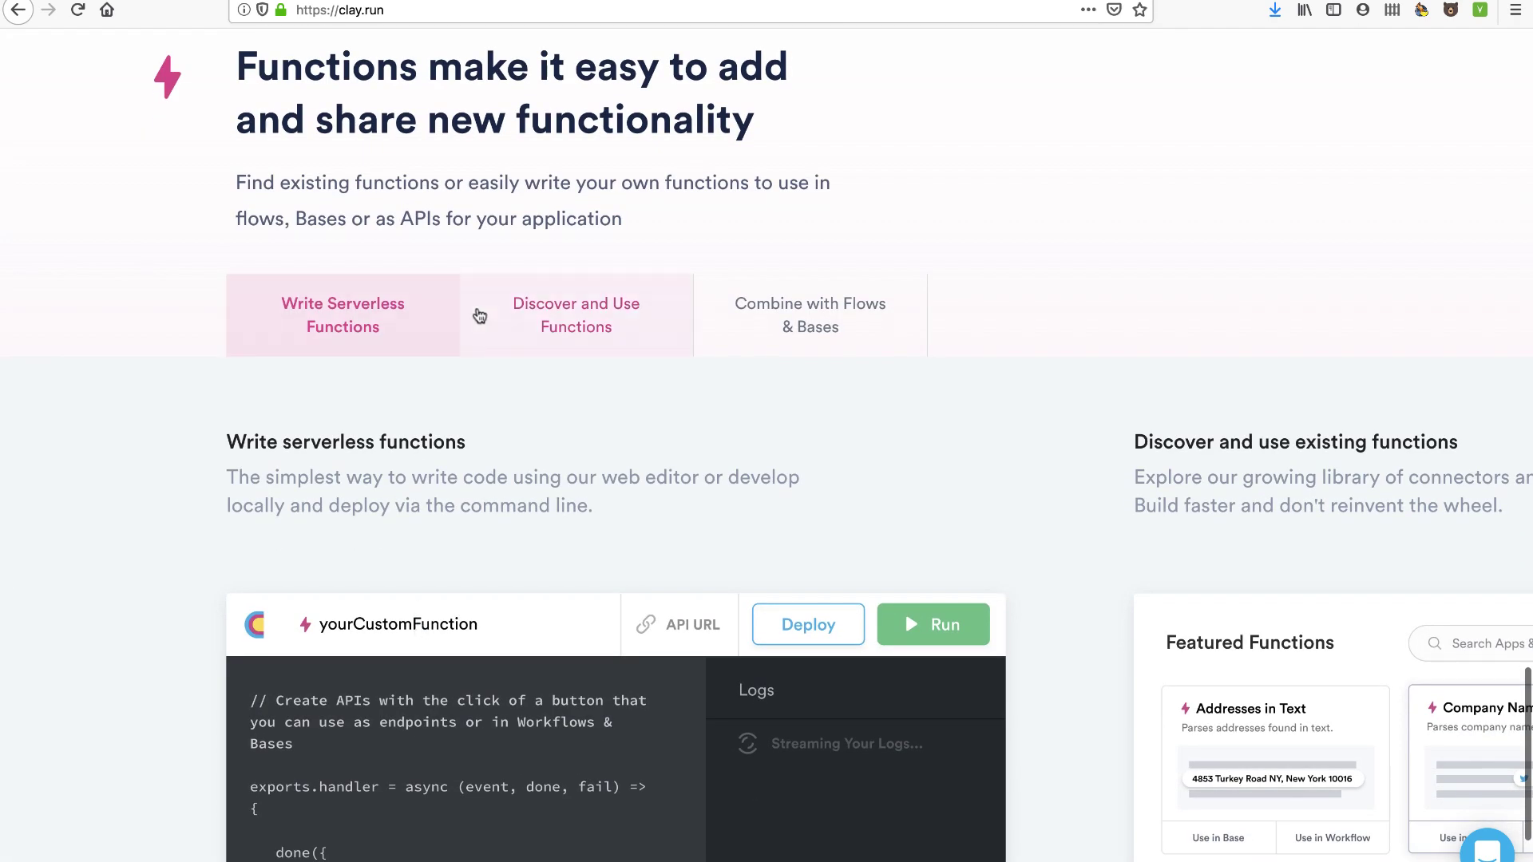
{"action": "left_click", "coordinate": [548, 325]}
{"action": "left_click", "coordinate": [745, 334]}
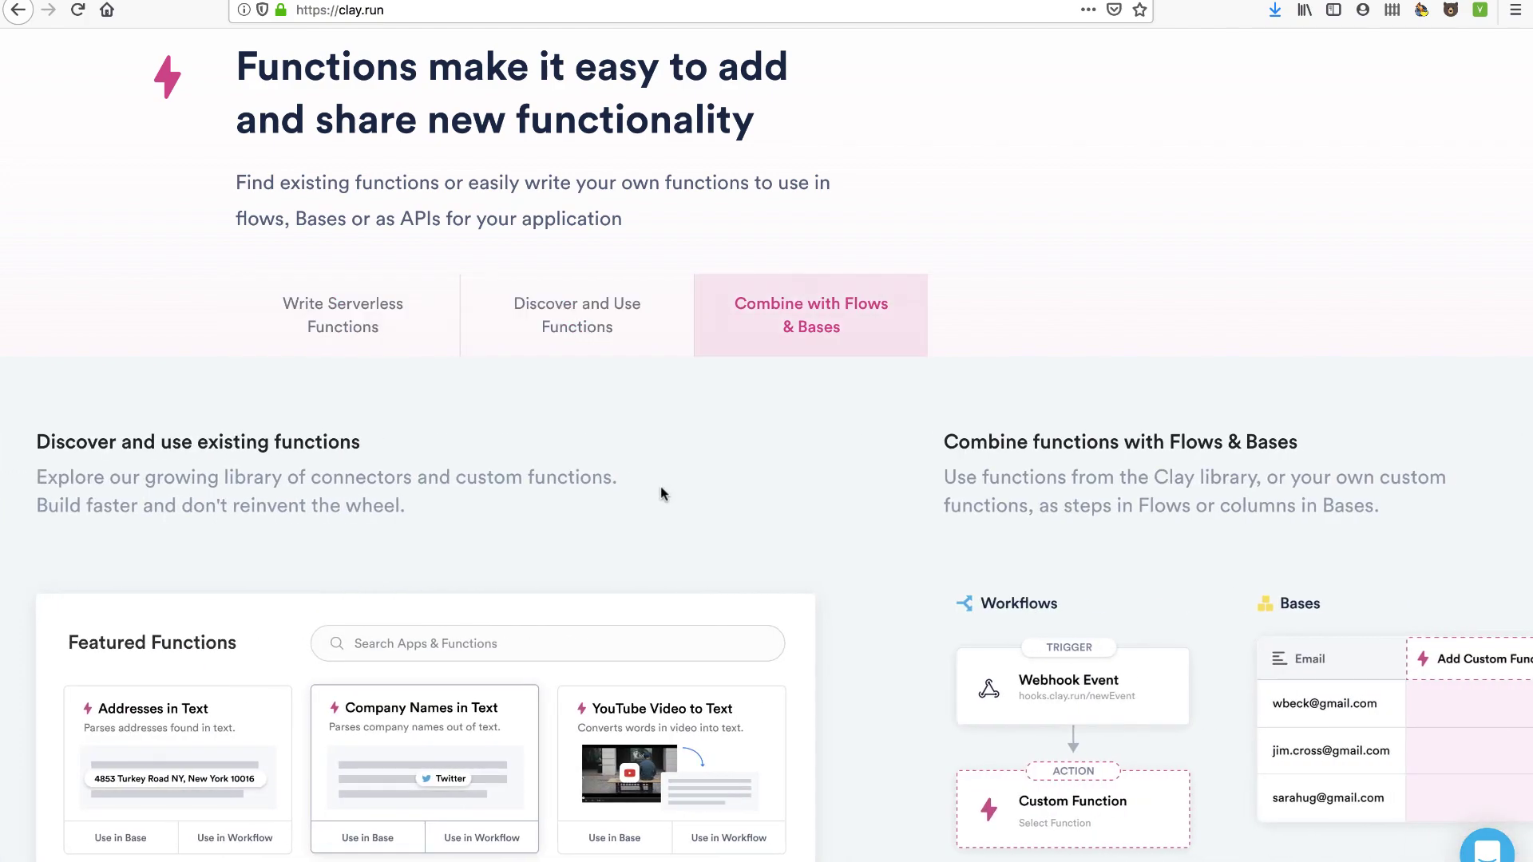
{"action": "scroll", "coordinate": [659, 486], "scroll_direction": "down", "scroll_amount": 3}
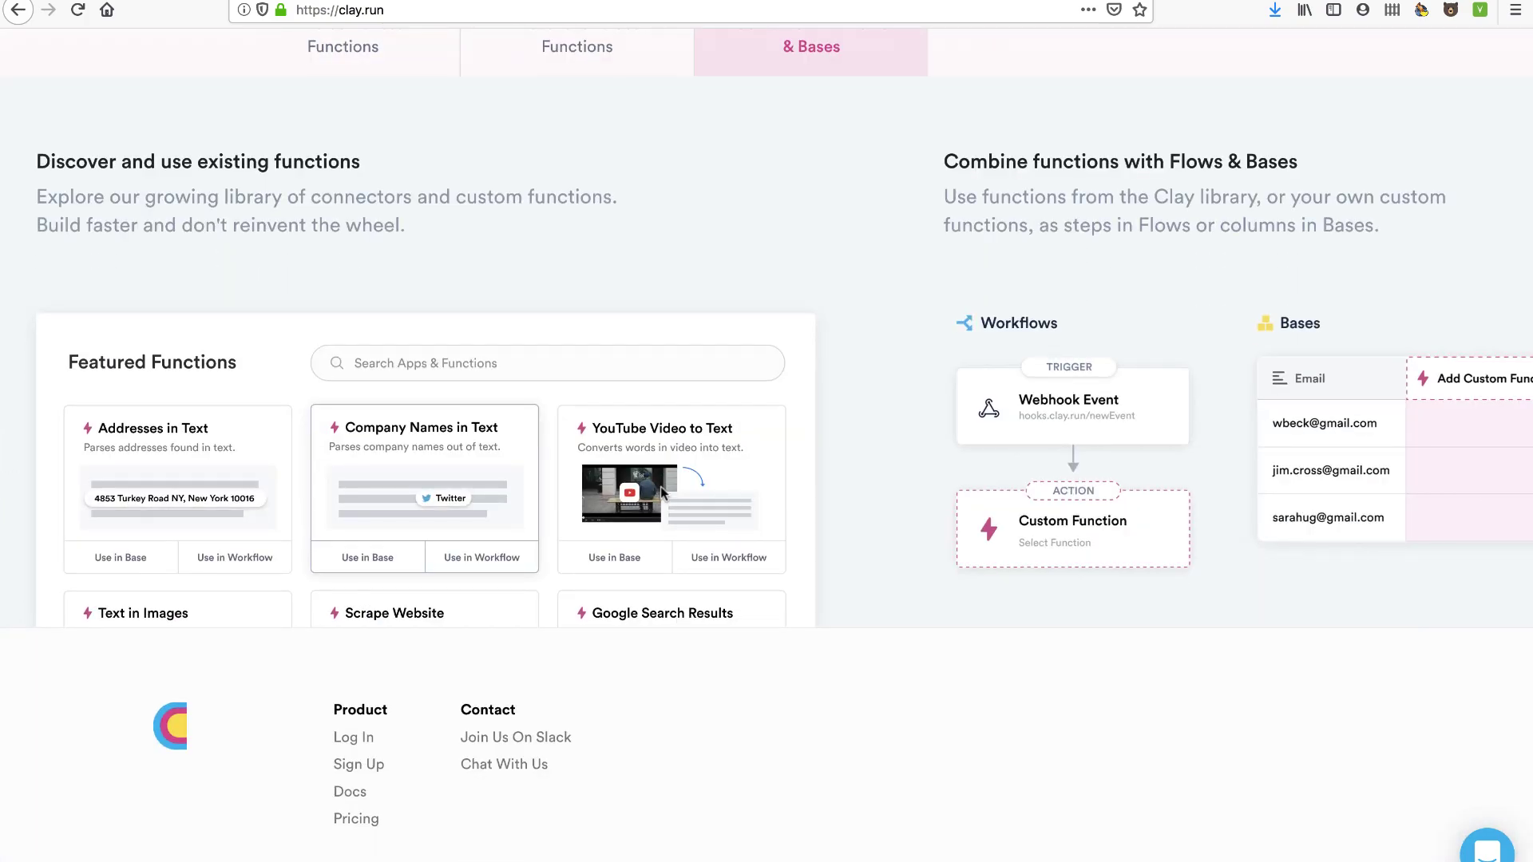
{"action": "scroll", "coordinate": [659, 486], "scroll_direction": "up", "scroll_amount": 10}
{"action": "scroll", "coordinate": [659, 486], "scroll_direction": "down", "scroll_amount": 9}
{"action": "scroll", "coordinate": [661, 492], "scroll_direction": "down", "scroll_amount": 1}
Open the Pricing page and highlight the Free plan limits and Pro's per-user price
{"action": "left_click", "coordinate": [360, 821]}
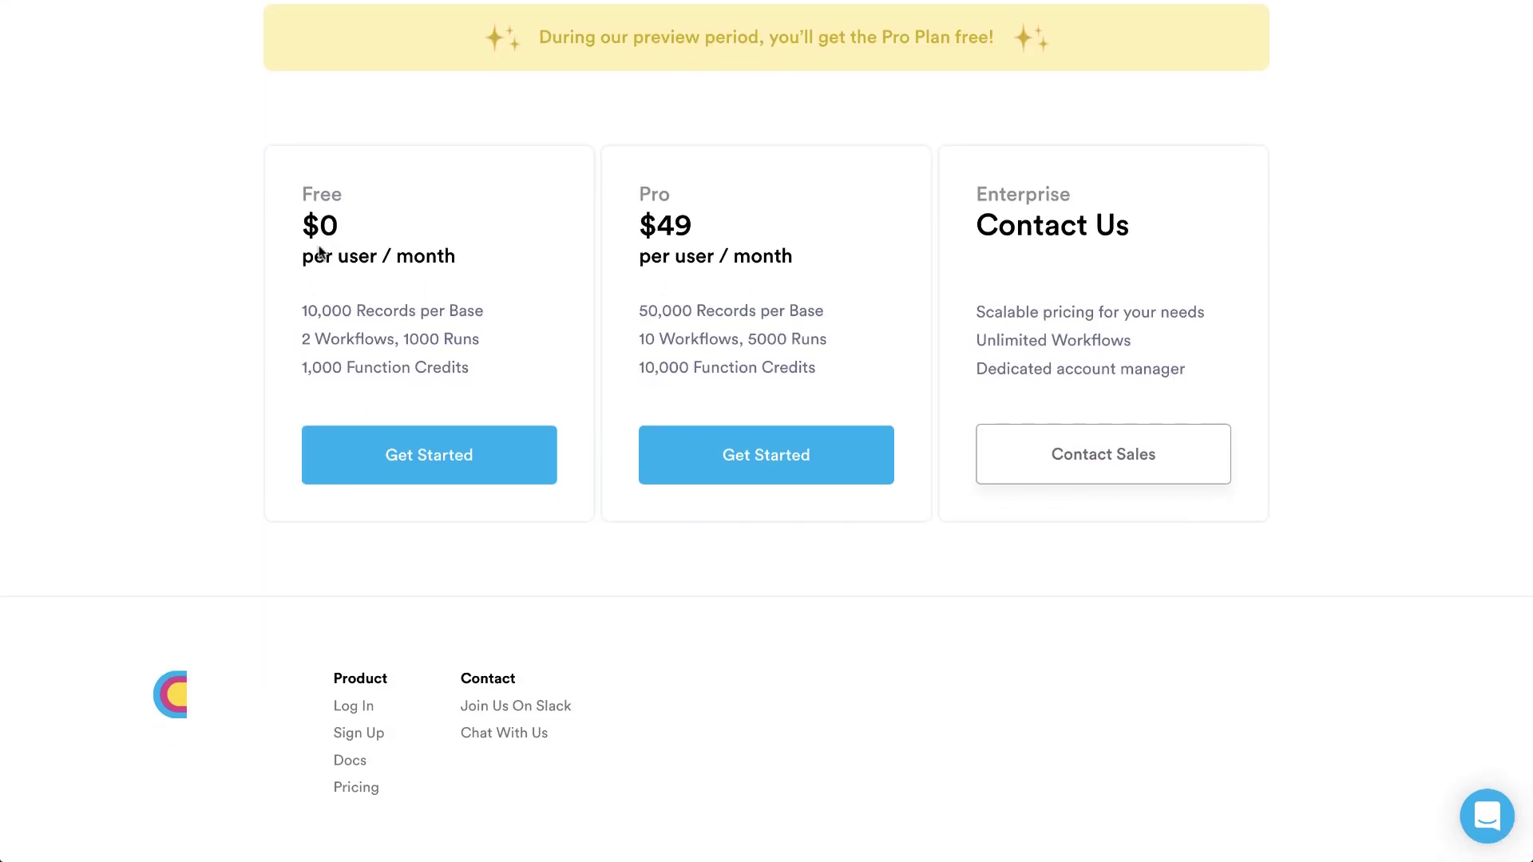
{"action": "left_click_drag", "start_coordinate": [332, 194], "coordinate": [351, 197]}
{"action": "left_click_drag", "start_coordinate": [308, 311], "coordinate": [473, 310]}
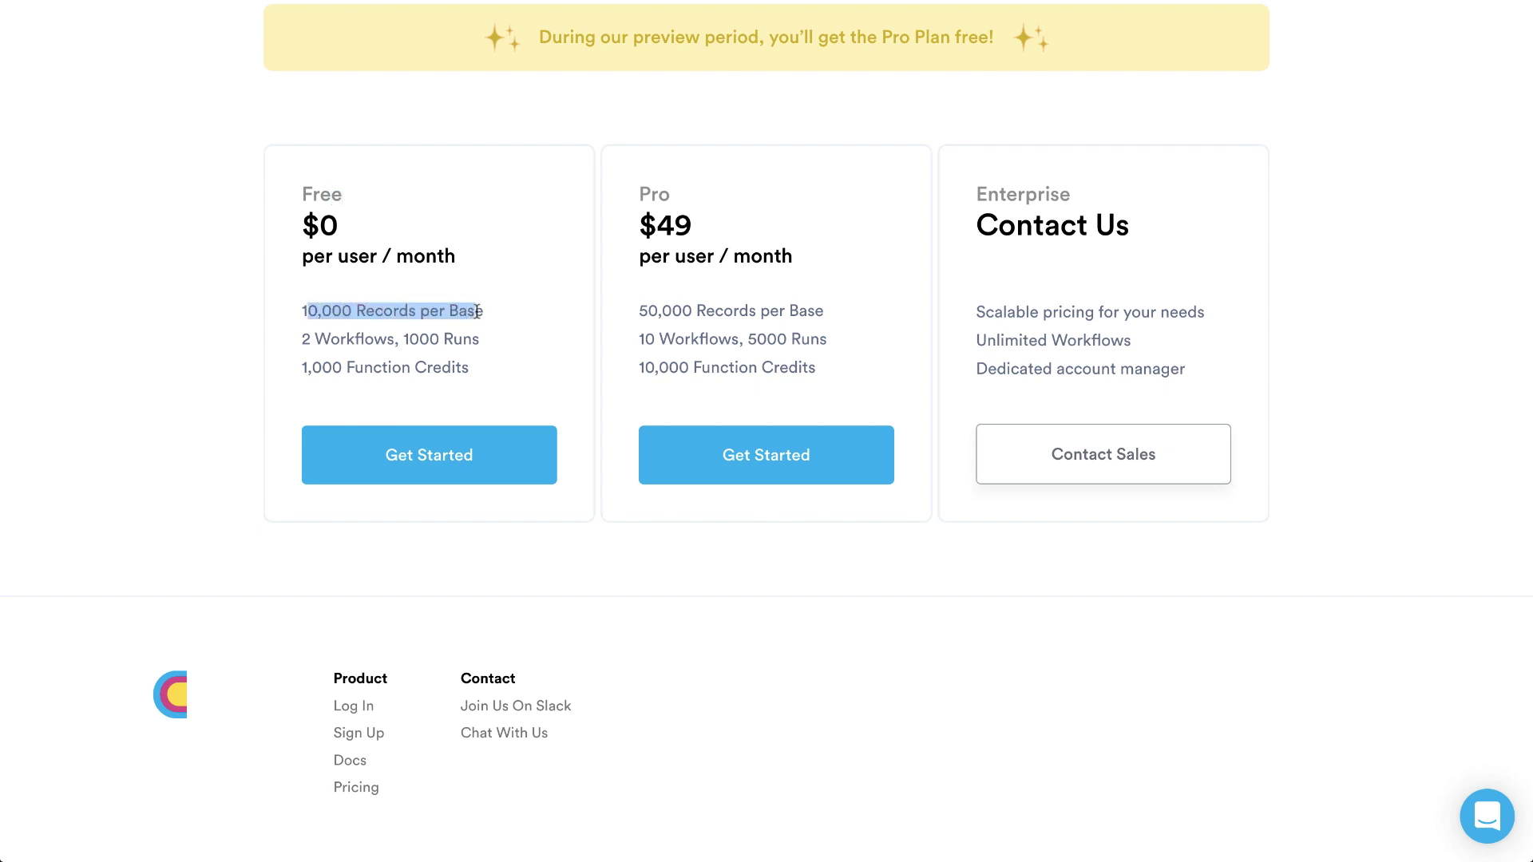
{"action": "left_click_drag", "start_coordinate": [309, 339], "coordinate": [473, 338]}
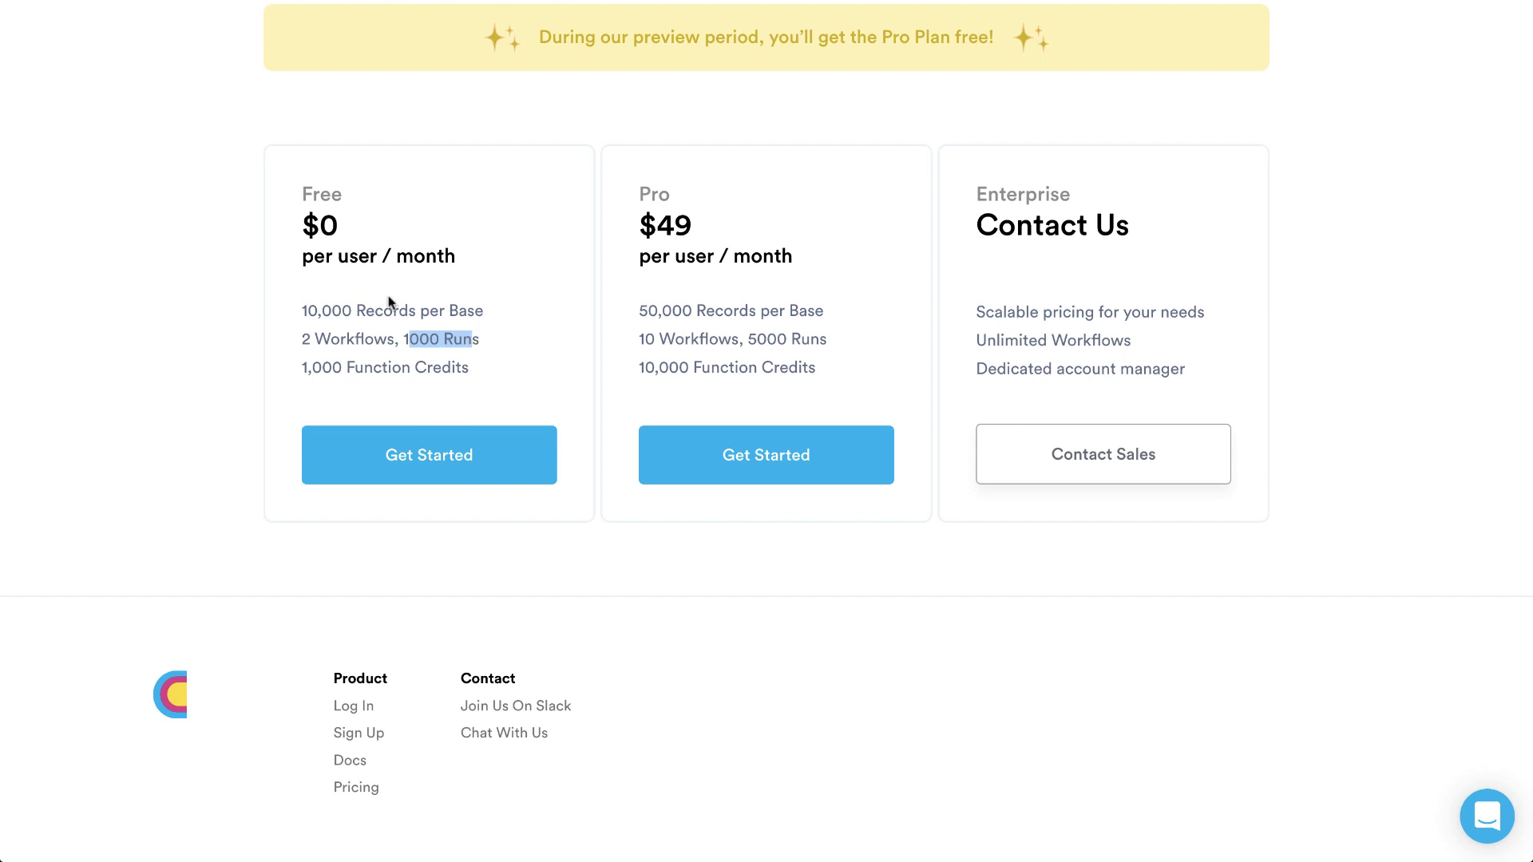
{"action": "left_click_drag", "start_coordinate": [412, 256], "coordinate": [463, 260]}
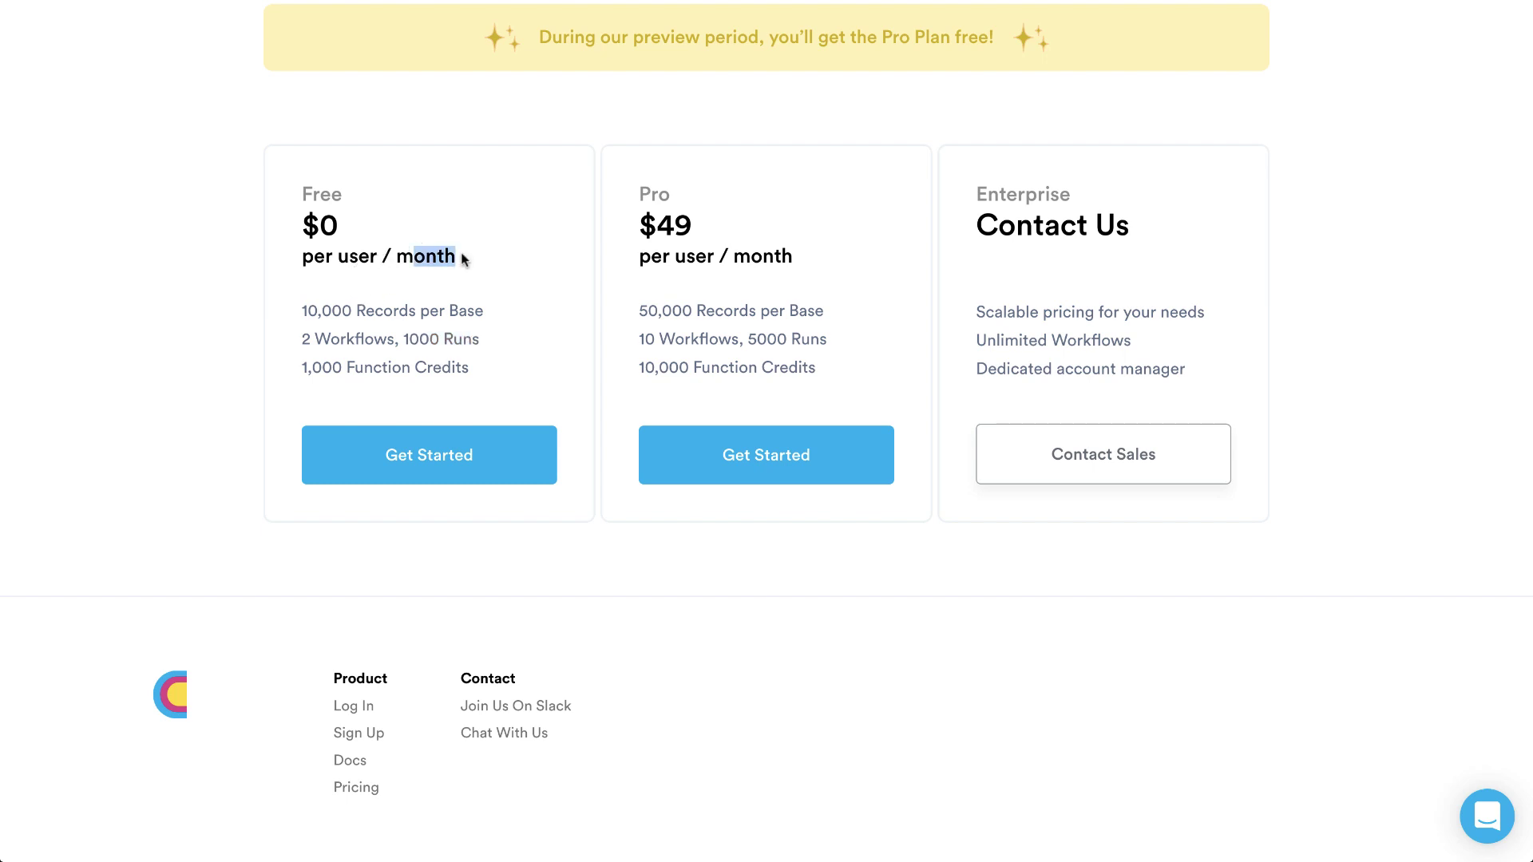
{"action": "left_click_drag", "start_coordinate": [301, 368], "coordinate": [399, 313]}
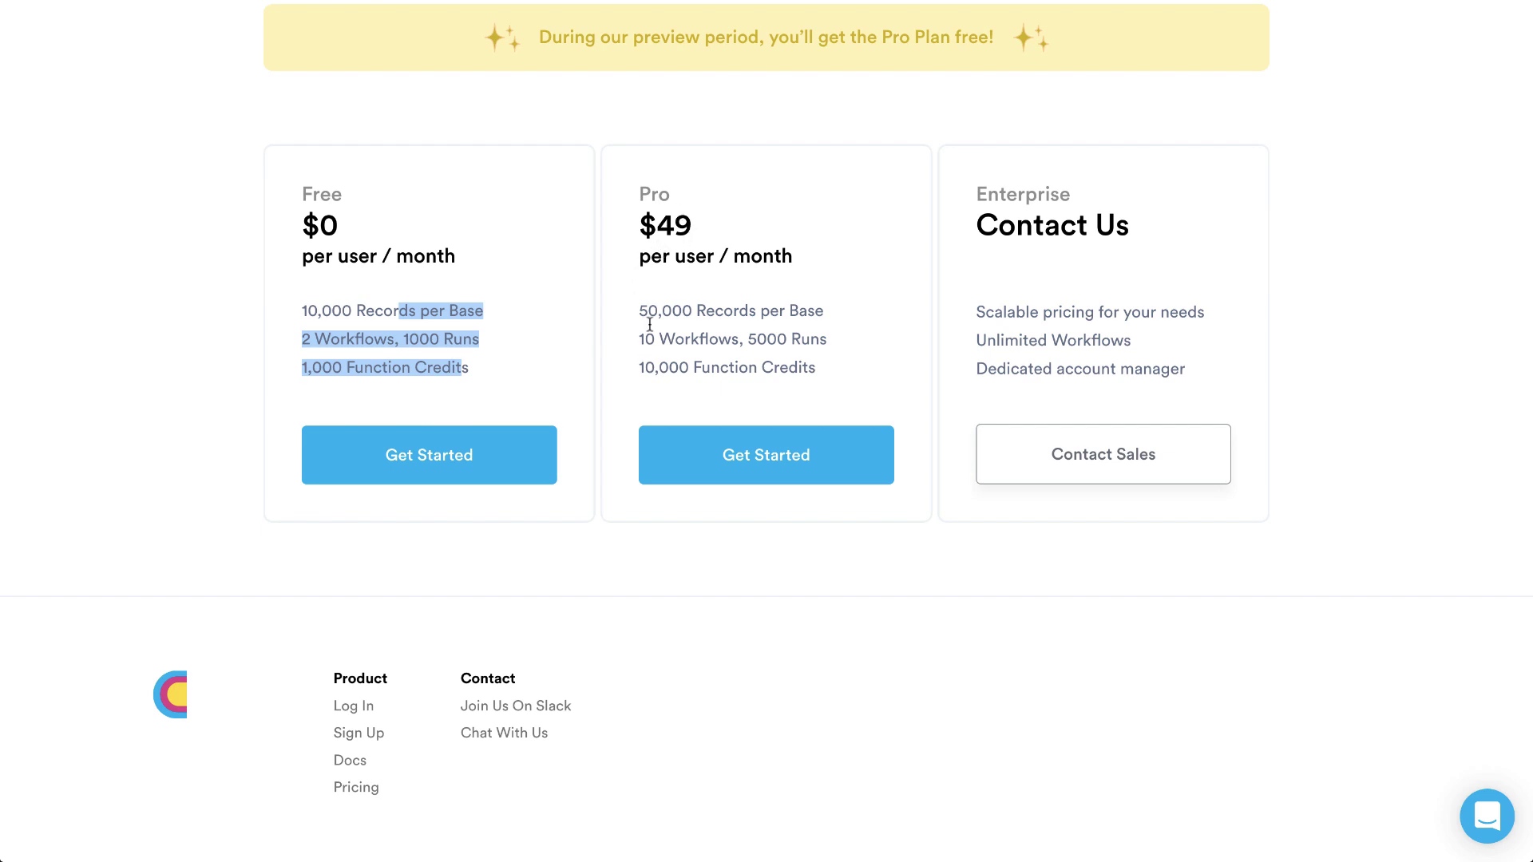
{"action": "left_click_drag", "start_coordinate": [641, 259], "coordinate": [739, 258]}
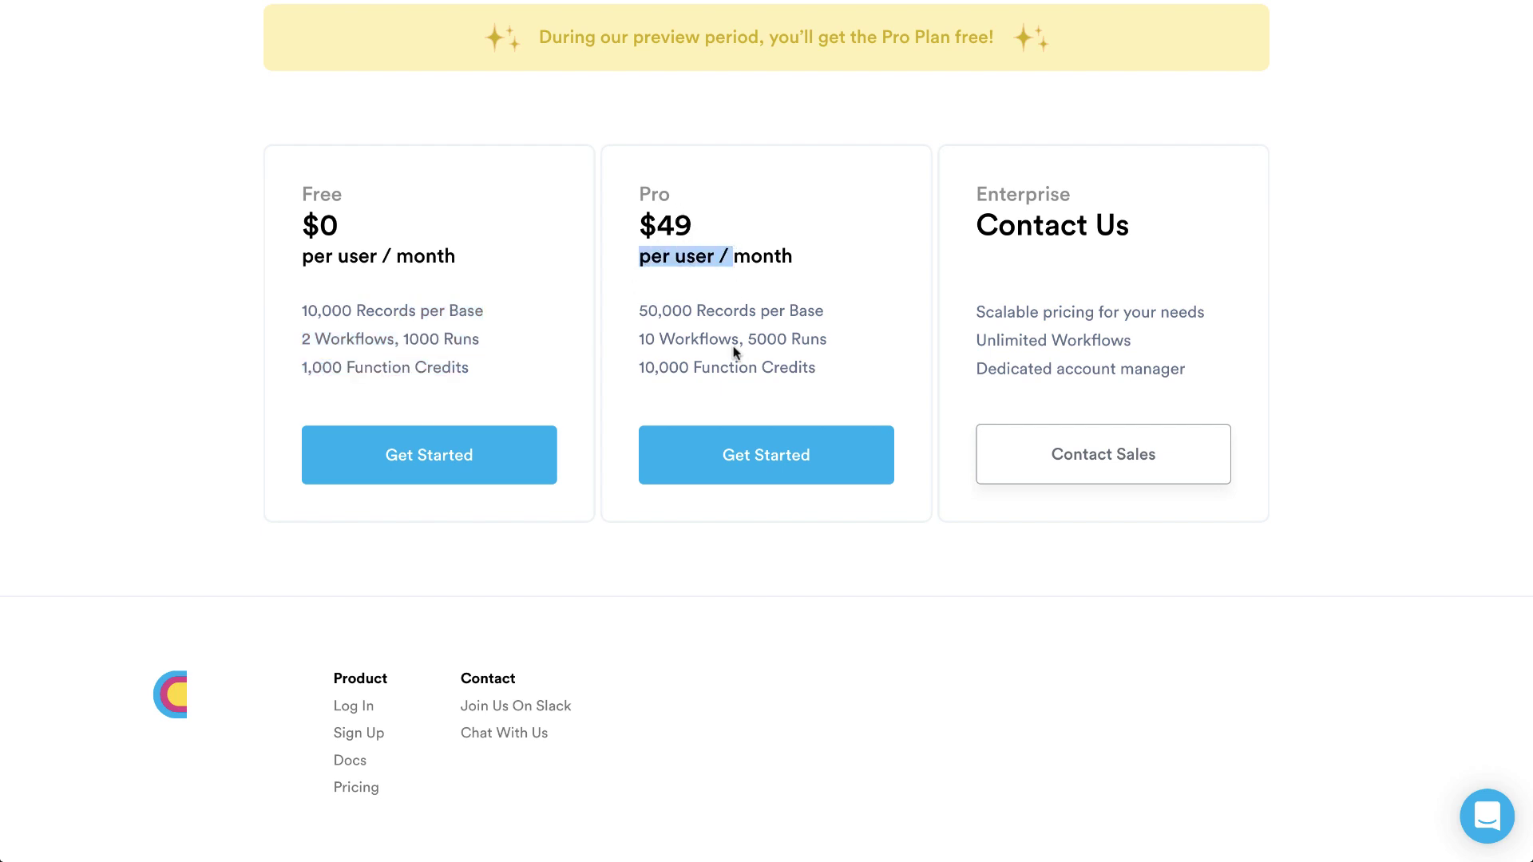
{"action": "scroll", "coordinate": [733, 347], "scroll_direction": "up", "scroll_amount": 3}
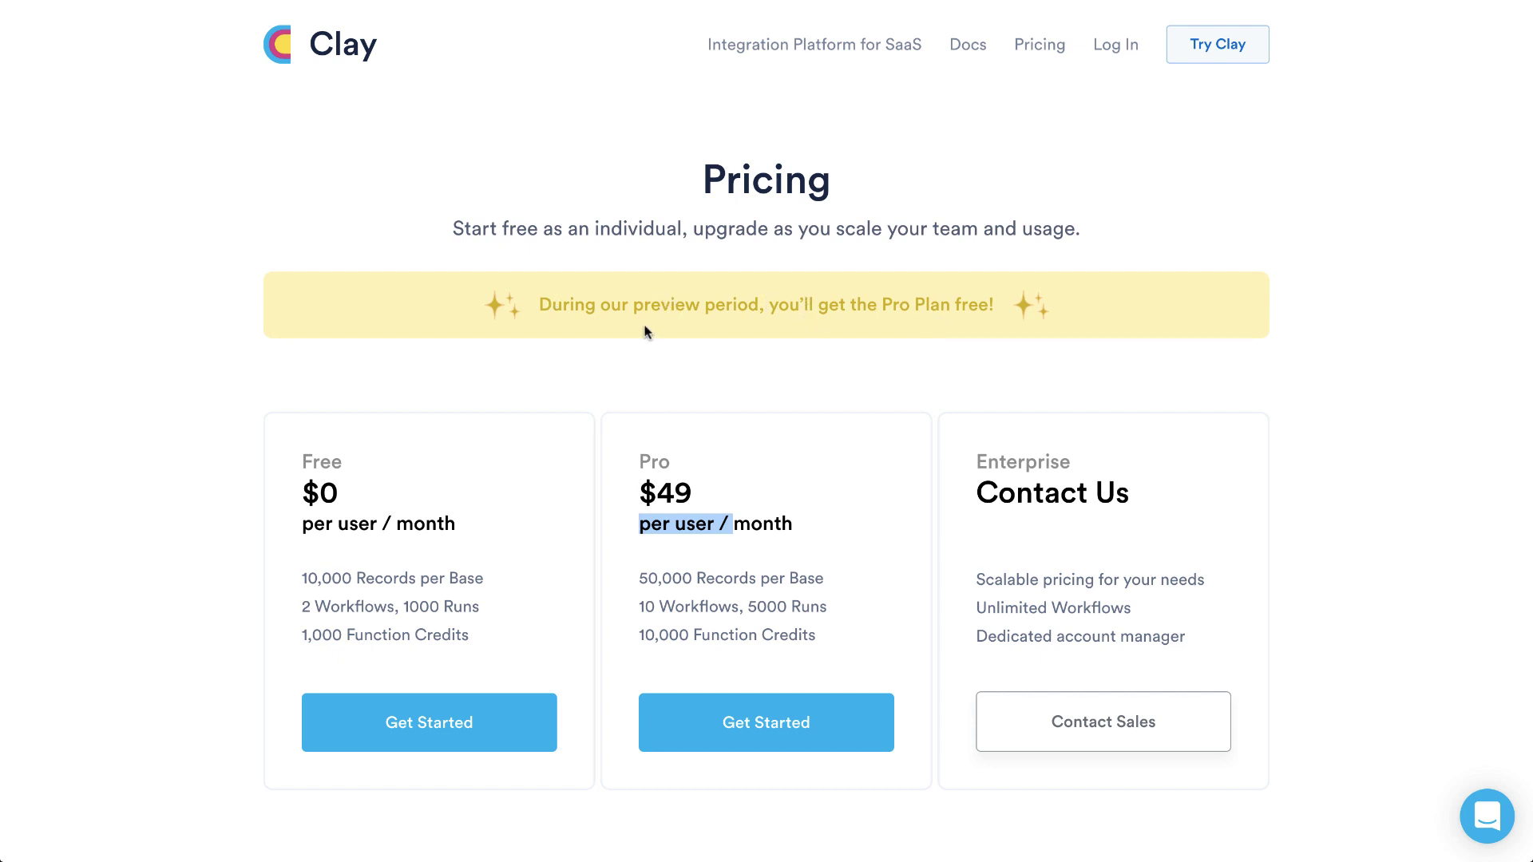
On the Try Clay sign-up form, enter a username, e-mail address and password, then sign up
{"action": "left_click", "coordinate": [1215, 45]}
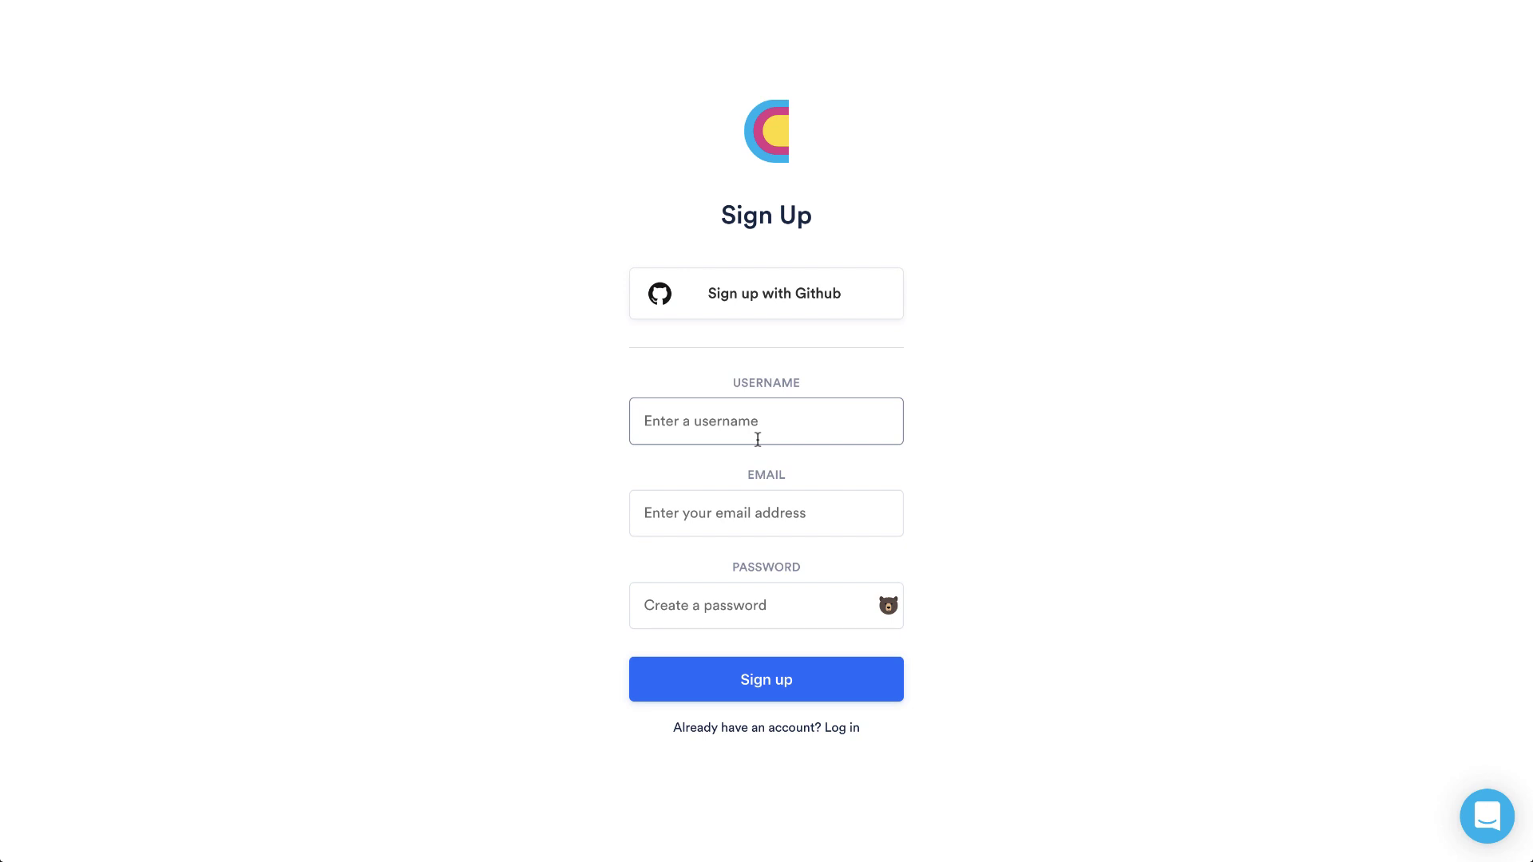
{"action": "type", "text": "davferg5000"}
{"action": "left_click", "coordinate": [725, 519]}
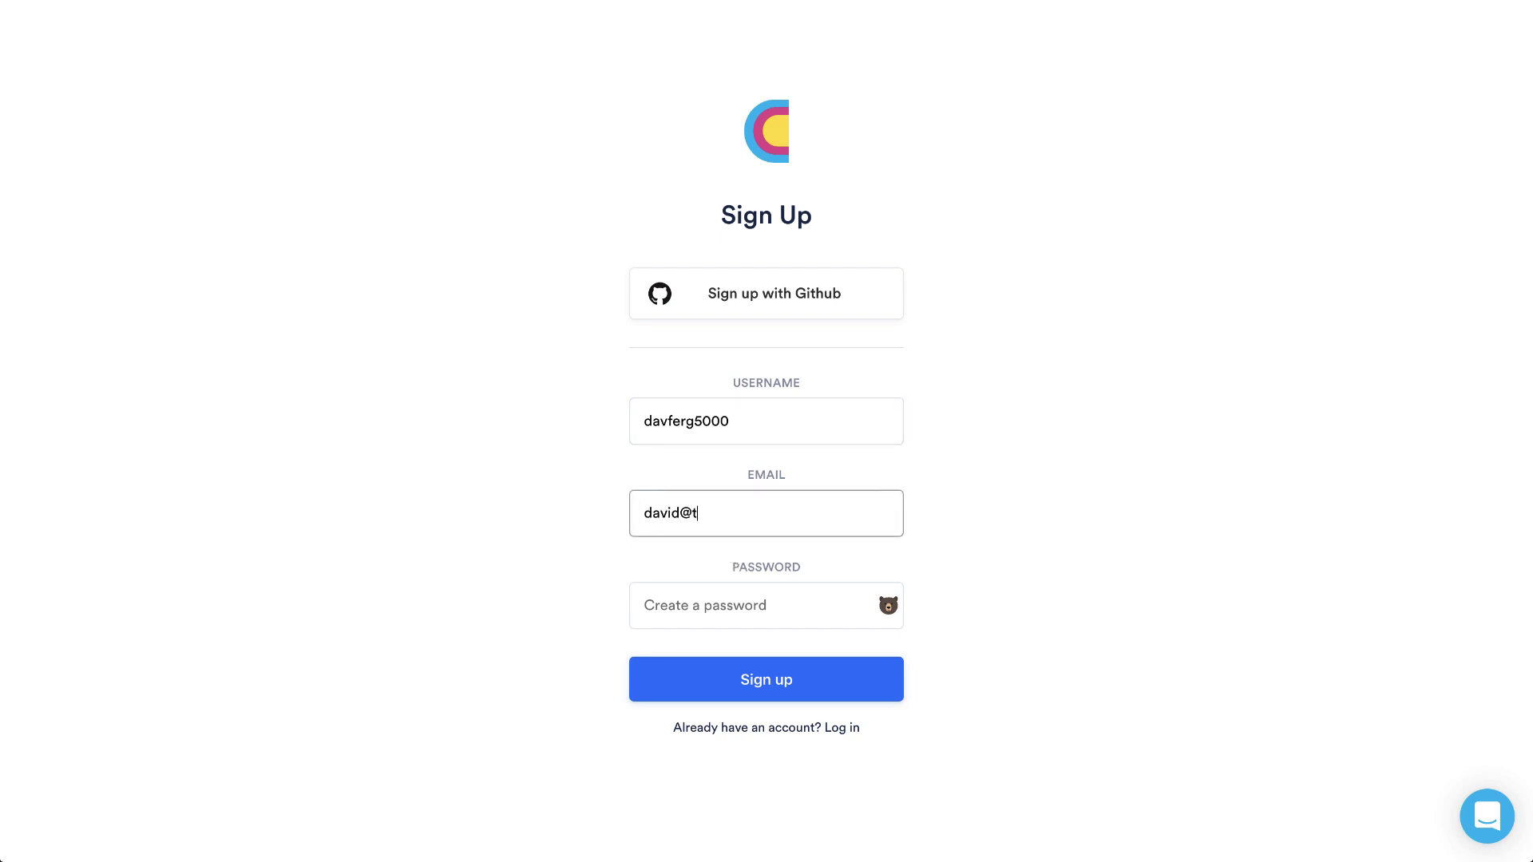
{"action": "left_click", "coordinate": [692, 592]}
{"action": "type", "text": "passwo"}
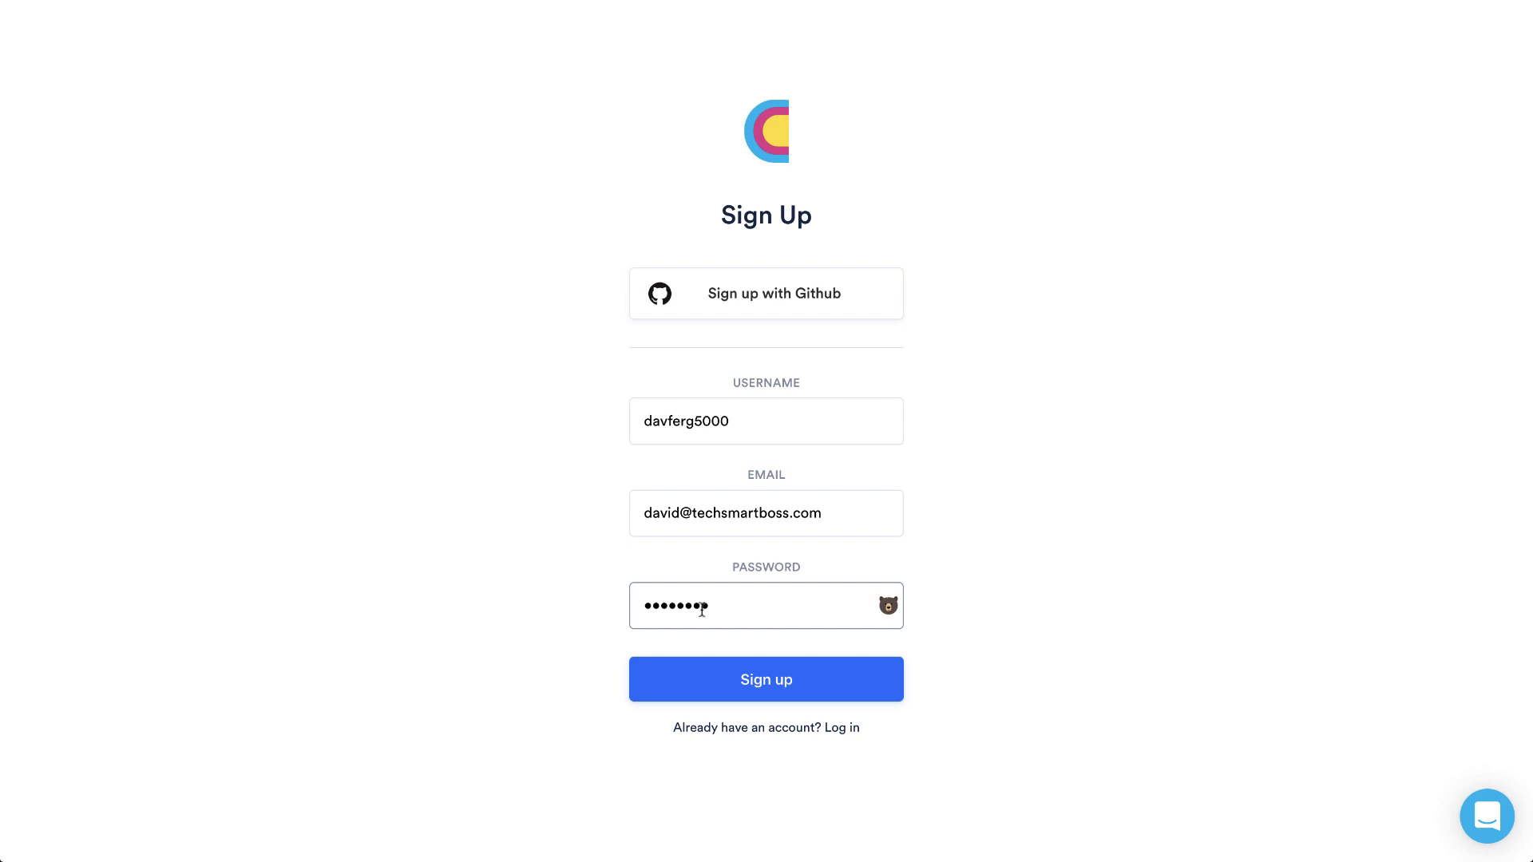
{"action": "left_click", "coordinate": [767, 679]}
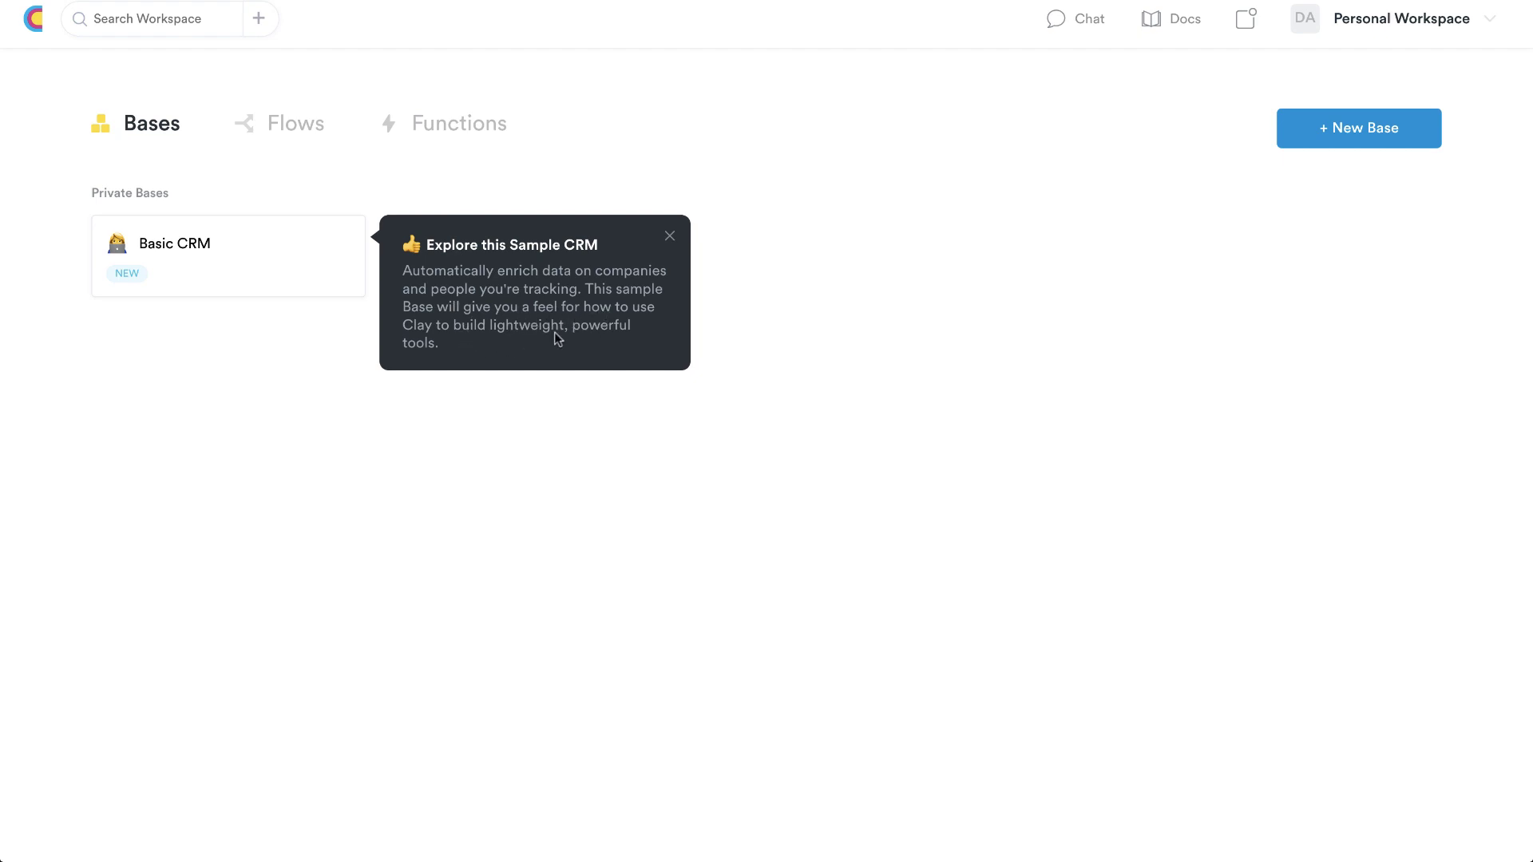
Dismiss the sample CRM tip and open the Basic CRM base
{"action": "left_click", "coordinate": [670, 238]}
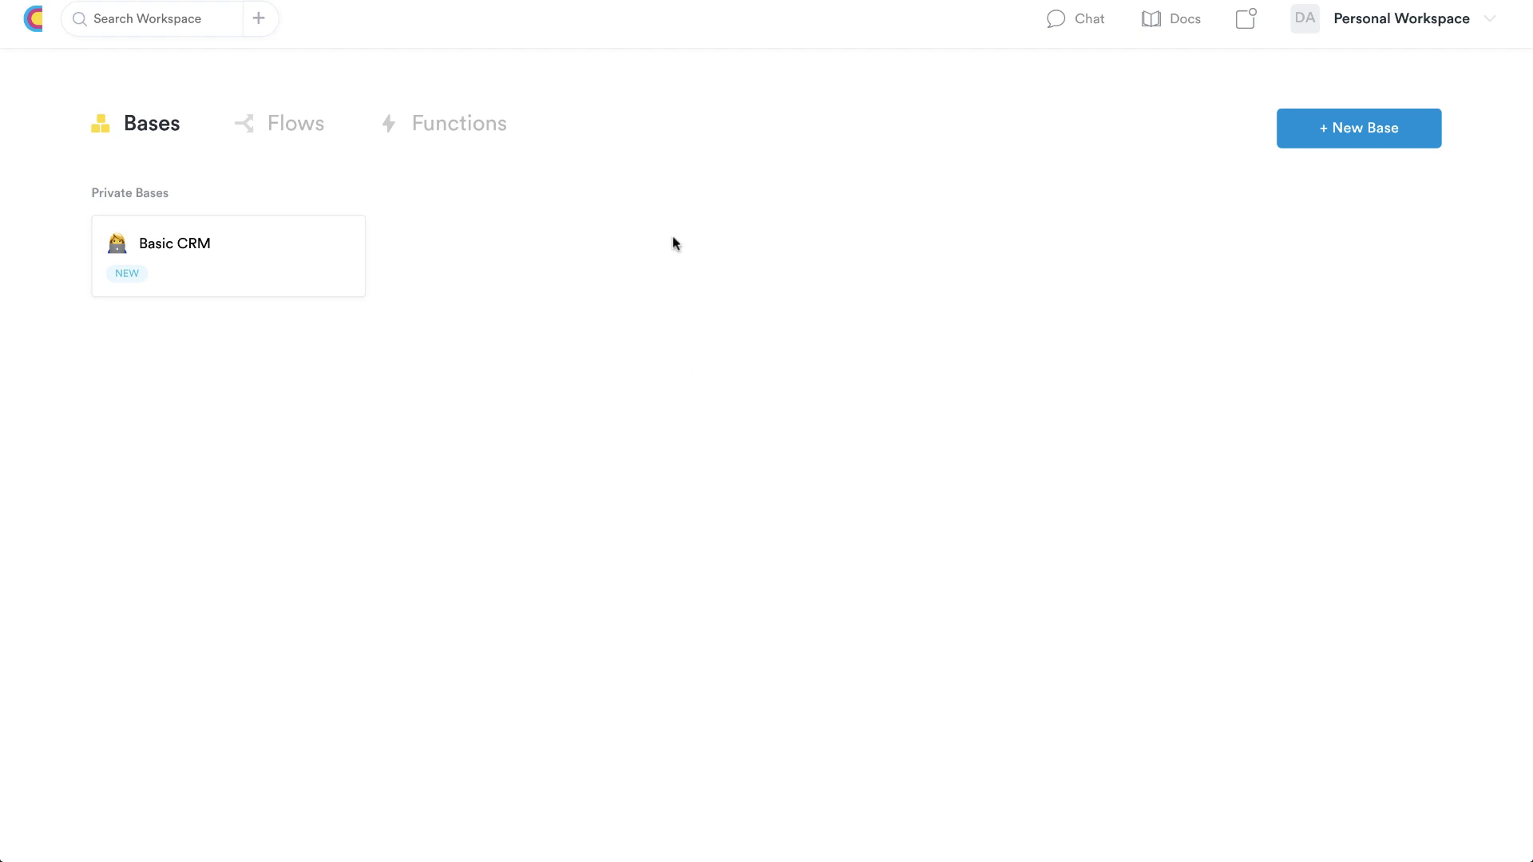
{"action": "left_click", "coordinate": [195, 246]}
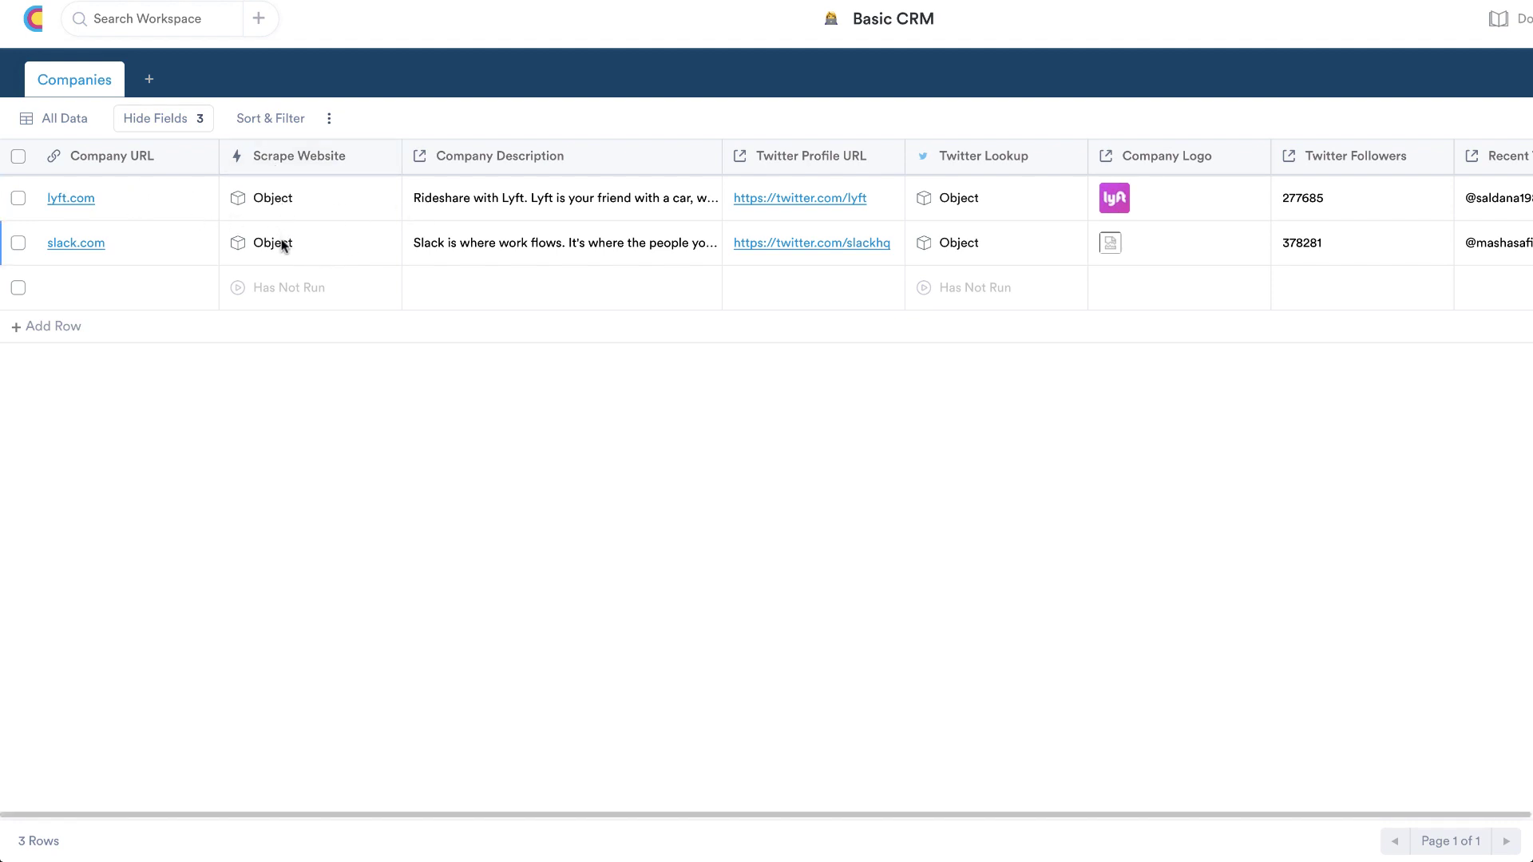
{"action": "scroll", "coordinate": [652, 235], "scroll_direction": "right", "scroll_amount": 5}
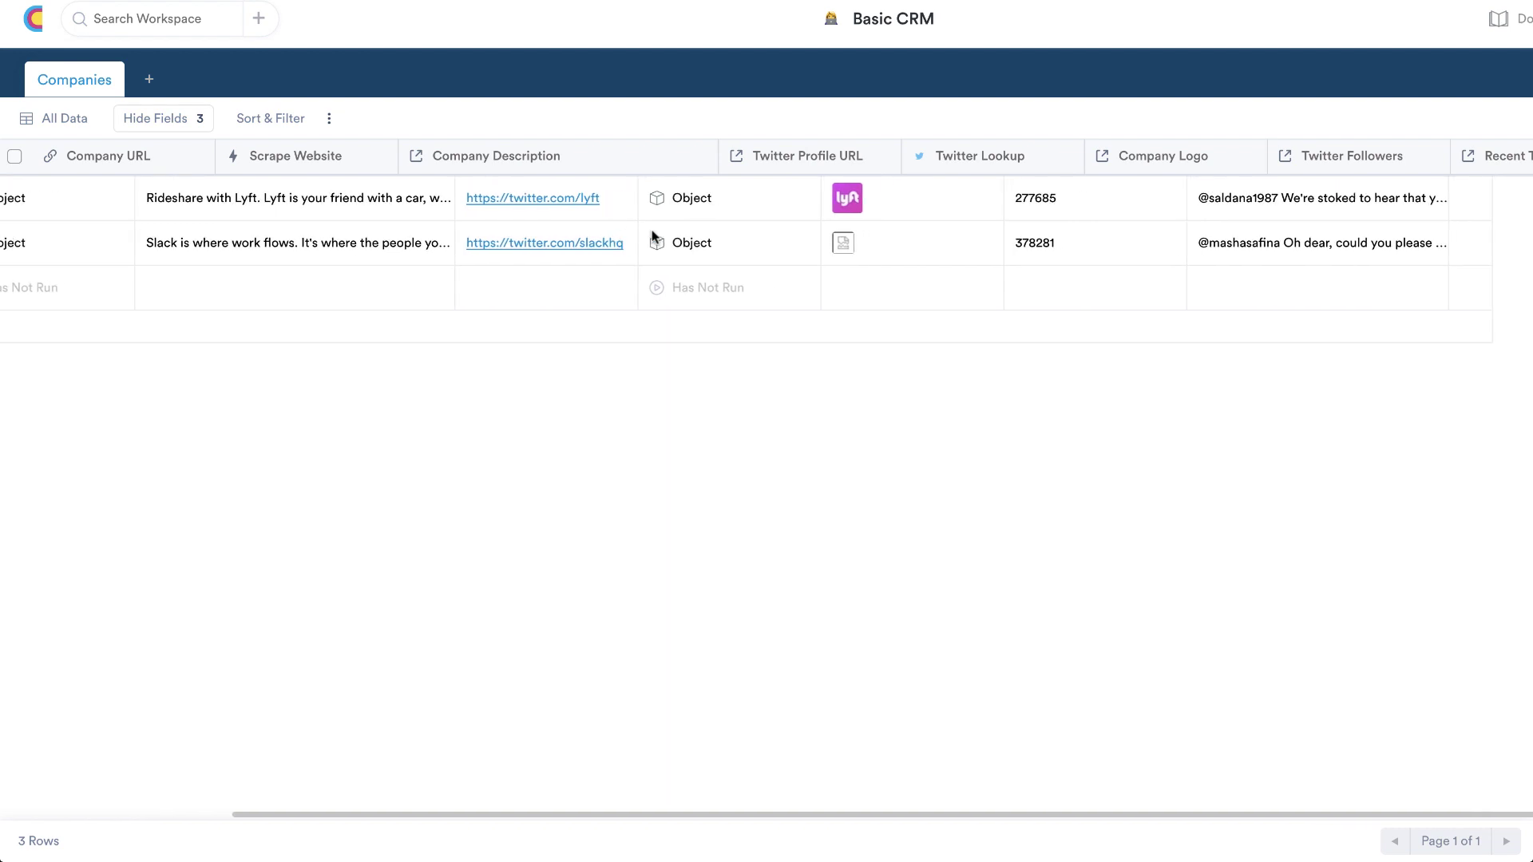
{"action": "scroll", "coordinate": [652, 235], "scroll_direction": "left", "scroll_amount": 5}
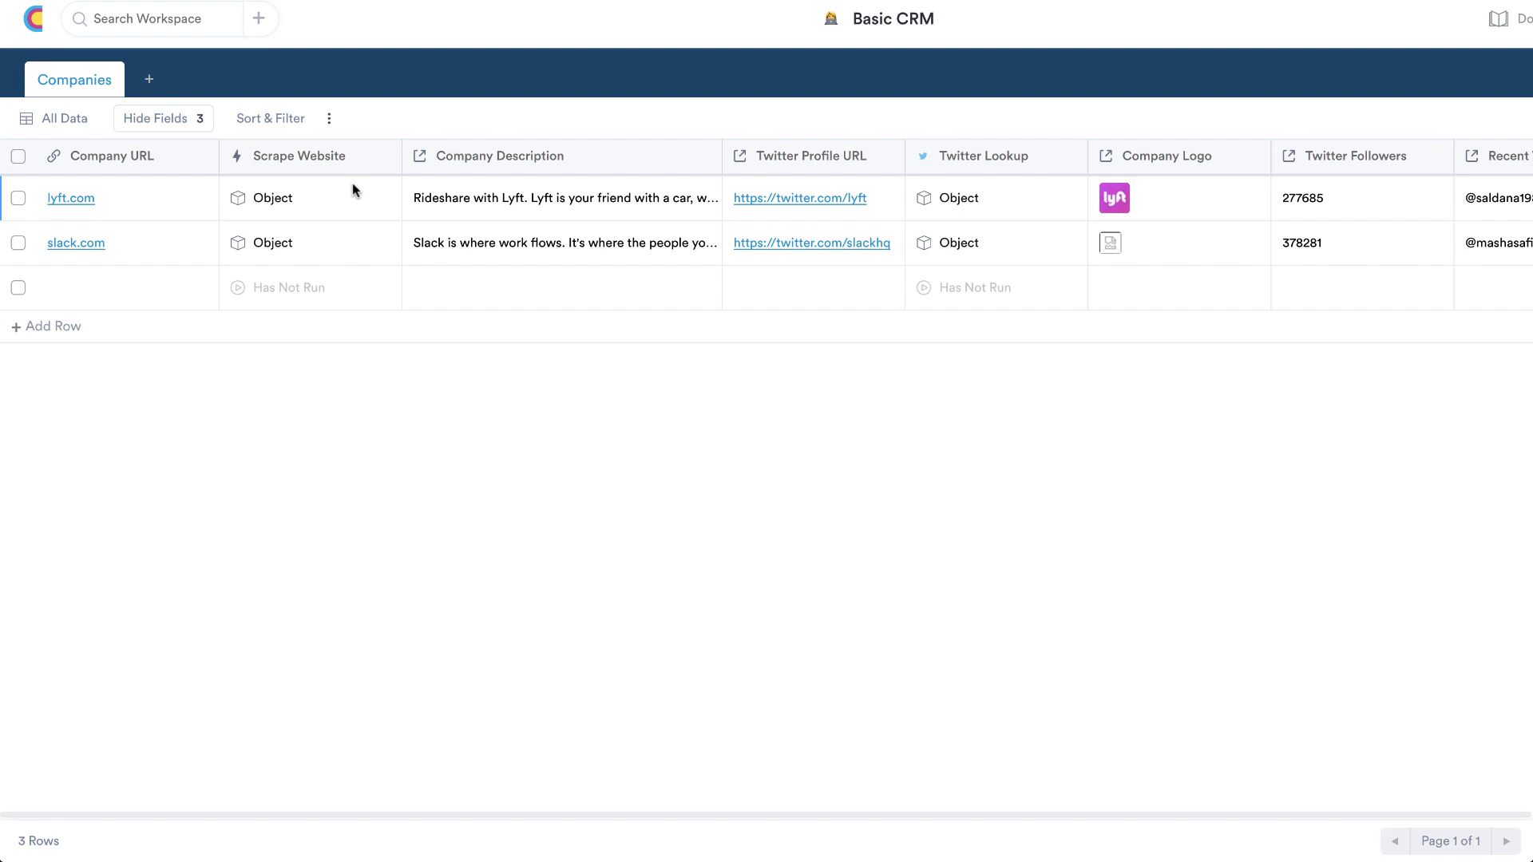
View lyft.com's Scrape Website details, expanding and collapsing its links list
{"action": "left_click", "coordinate": [265, 200]}
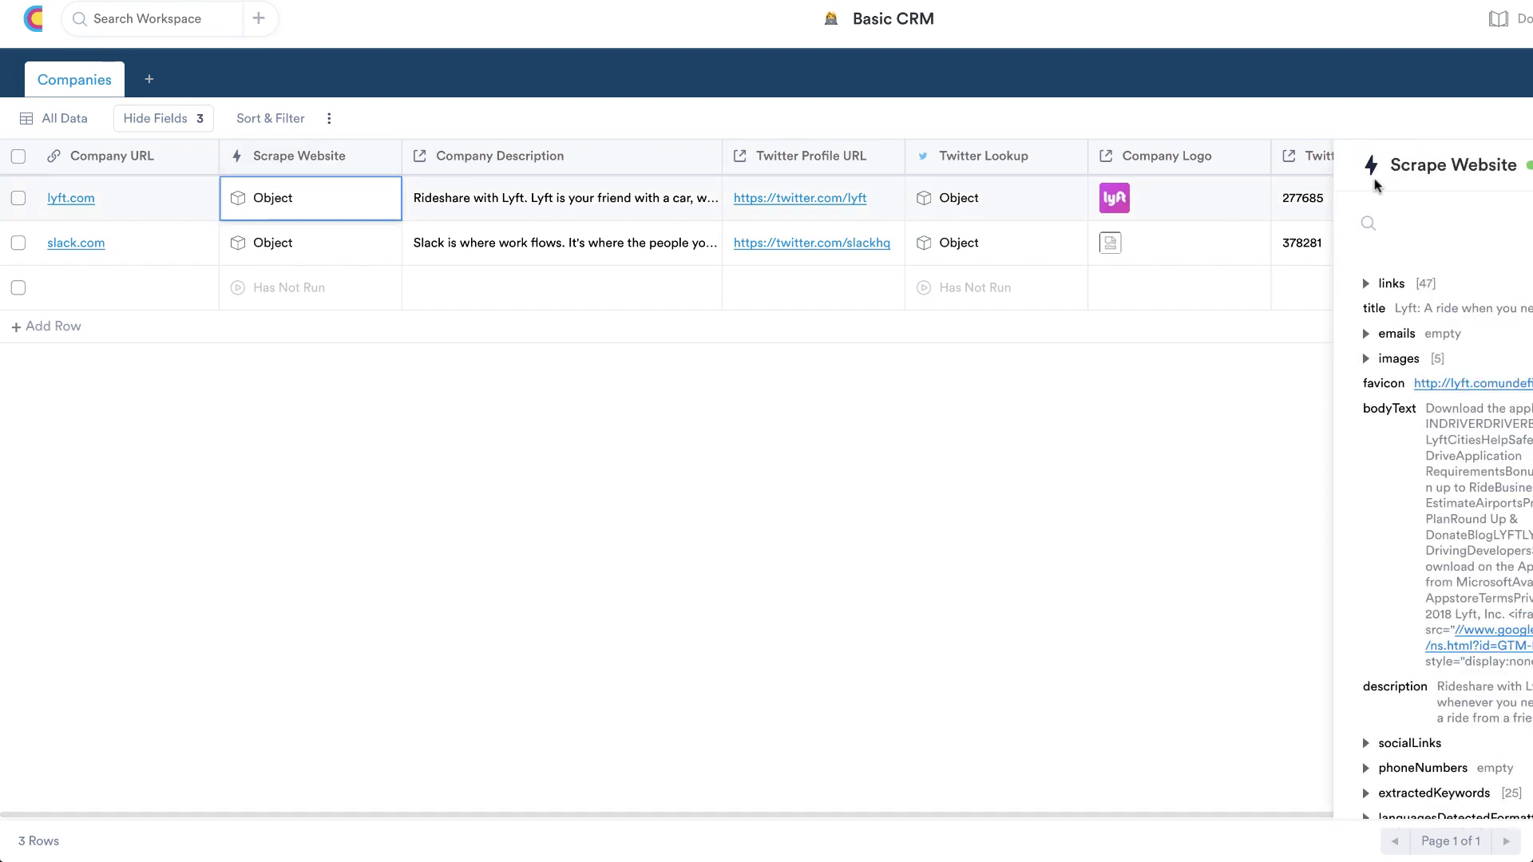
{"action": "left_click_drag", "start_coordinate": [1417, 162], "coordinate": [1392, 161]}
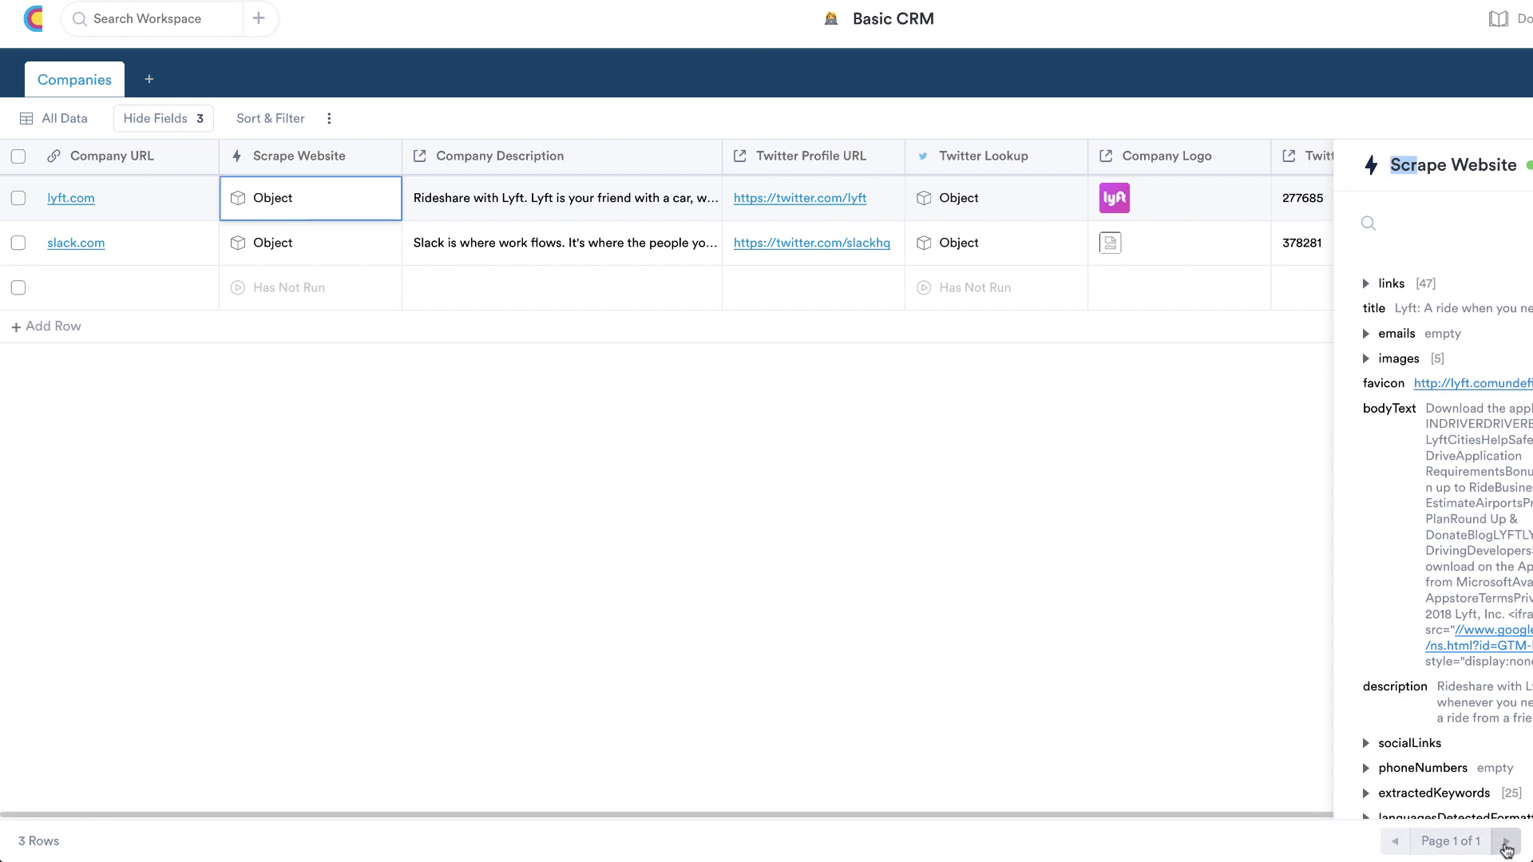
{"action": "left_click_drag", "start_coordinate": [1501, 163], "coordinate": [1407, 223]}
{"action": "left_click", "coordinate": [1408, 222]}
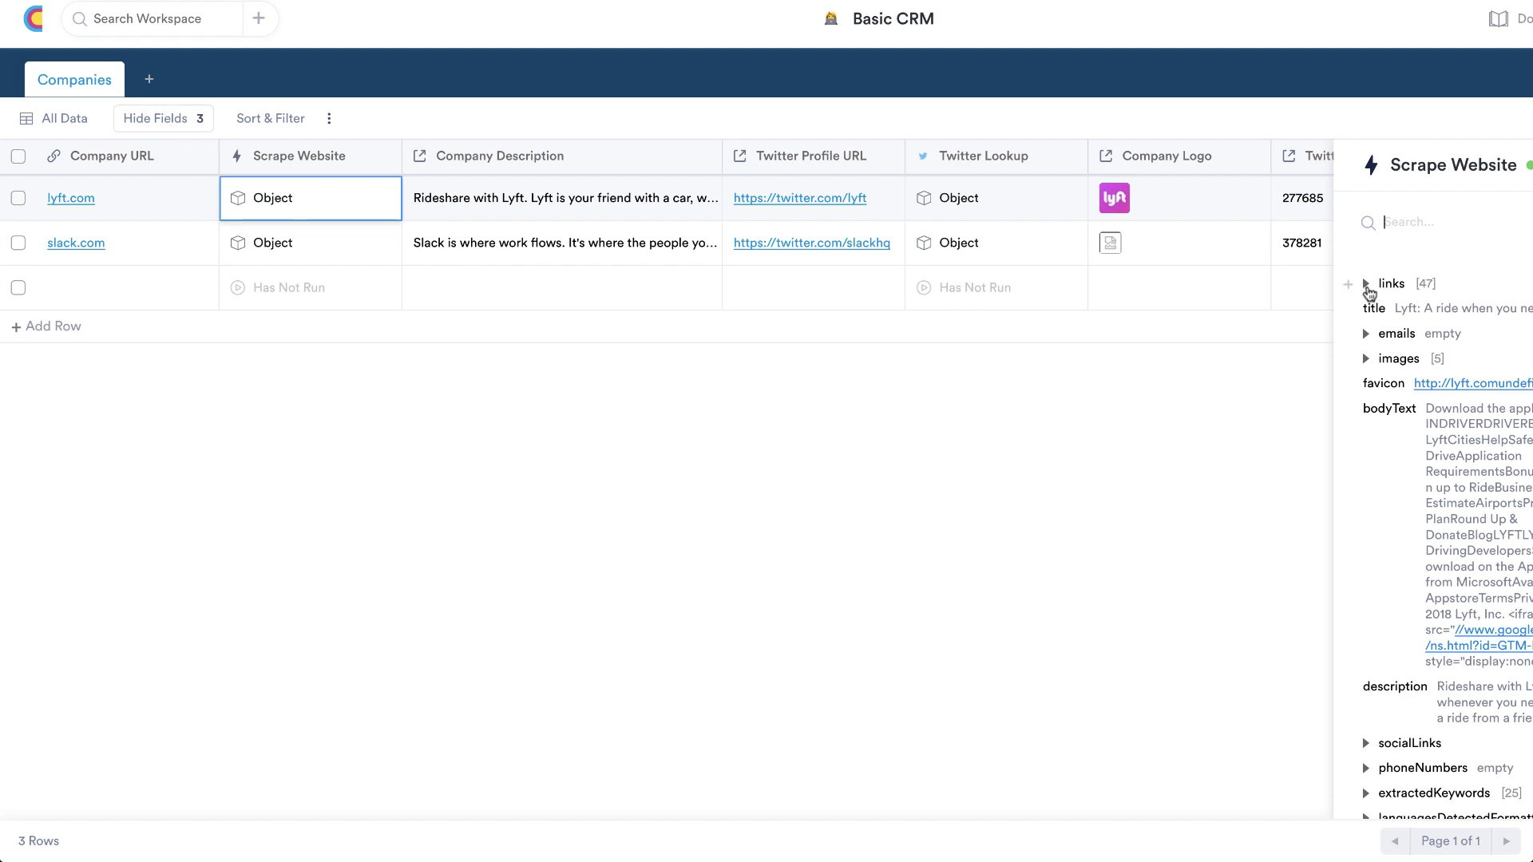
{"action": "left_click", "coordinate": [1371, 289]}
{"action": "left_click", "coordinate": [1369, 289]}
{"action": "scroll", "coordinate": [1475, 511], "scroll_direction": "down", "scroll_amount": 1}
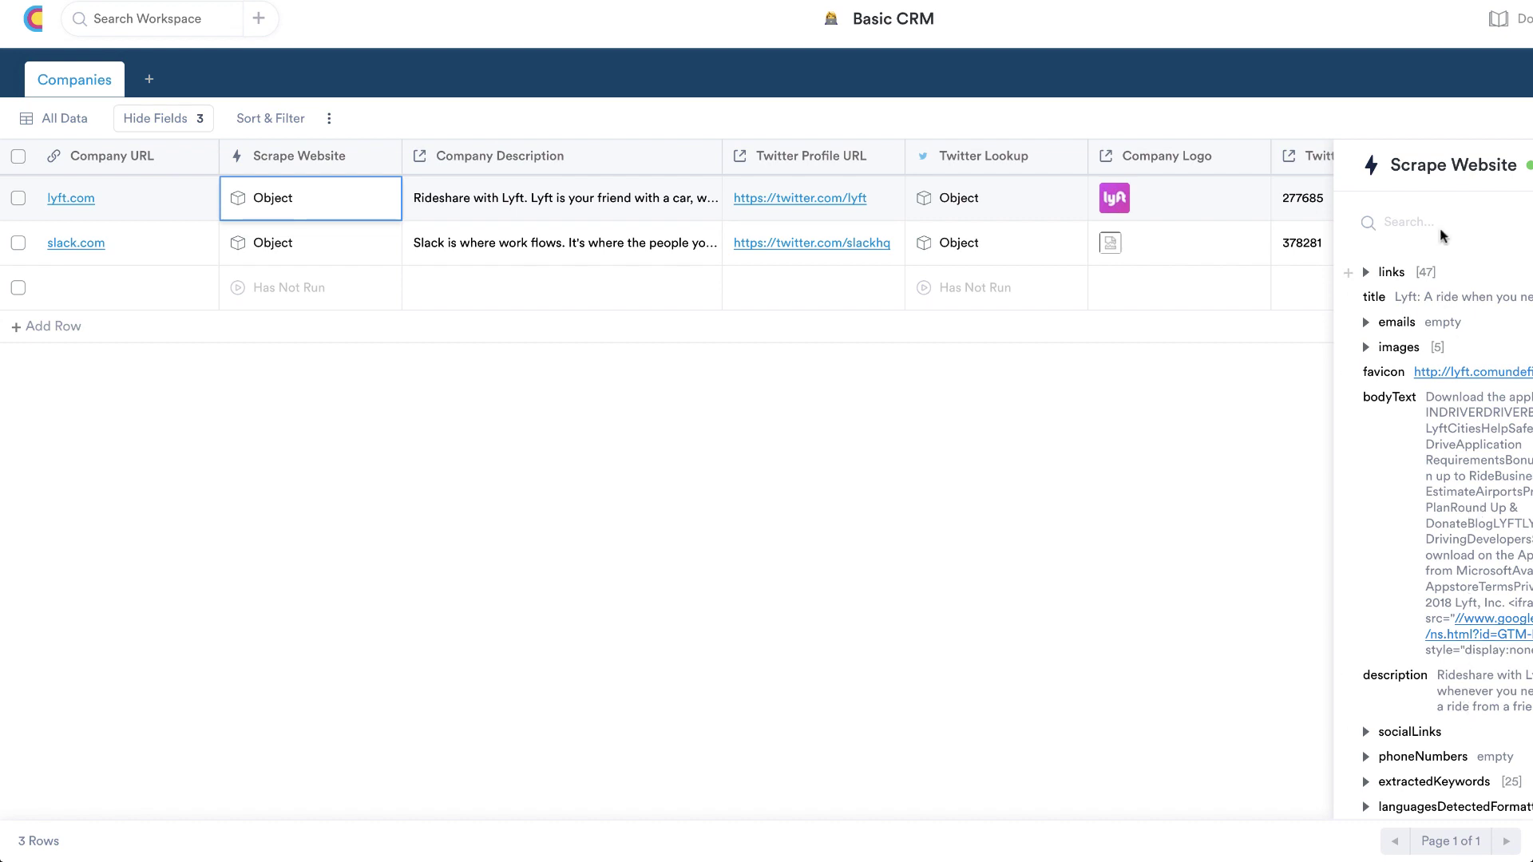
Load slack.com's Scrape Website result and widen the window to read more of it
{"action": "left_click", "coordinate": [271, 242]}
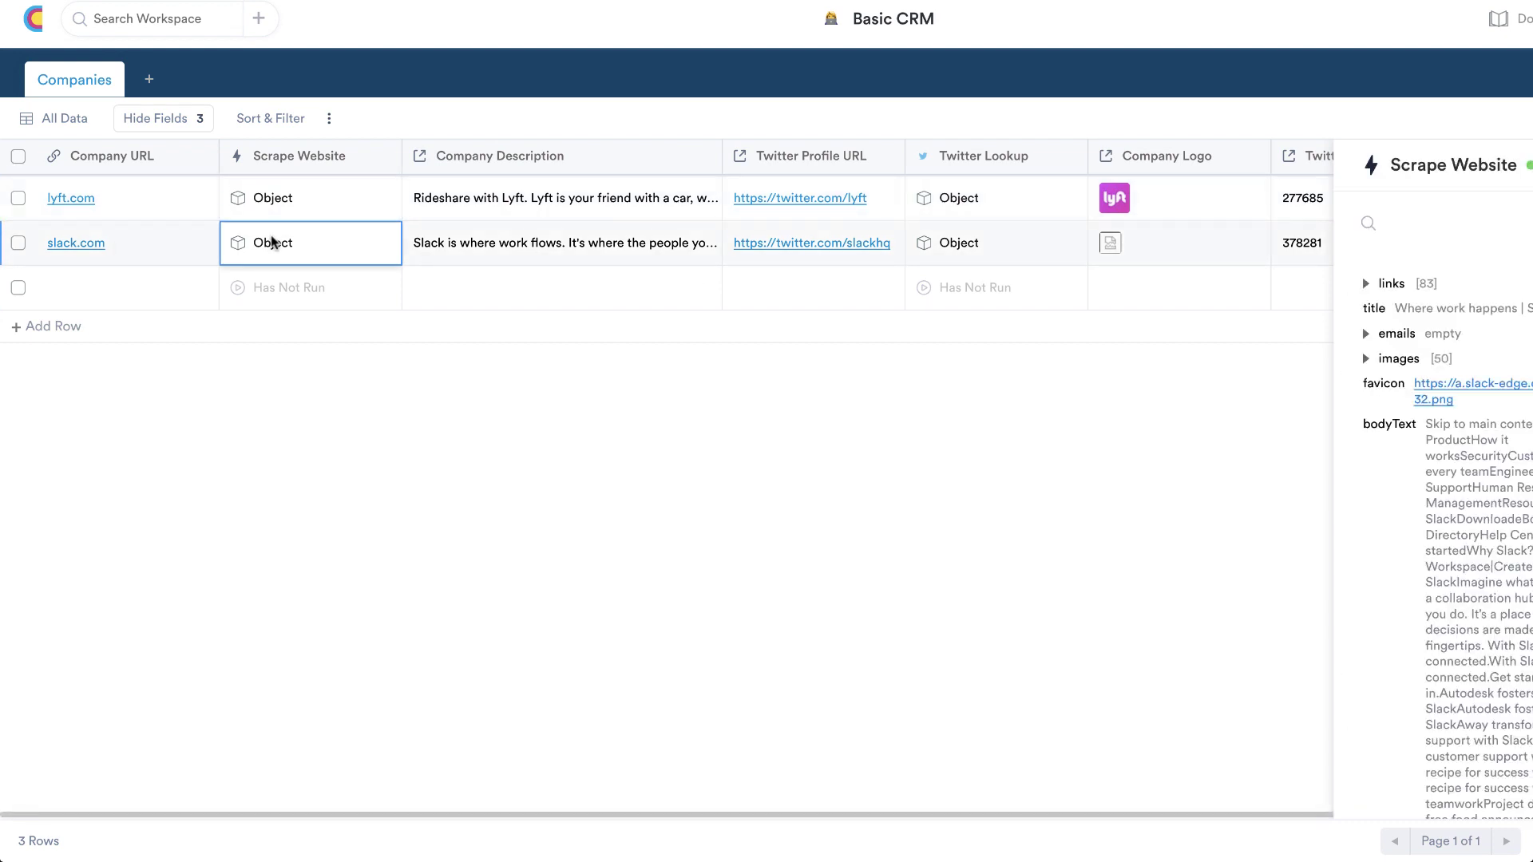
{"action": "double_click", "coordinate": [272, 242]}
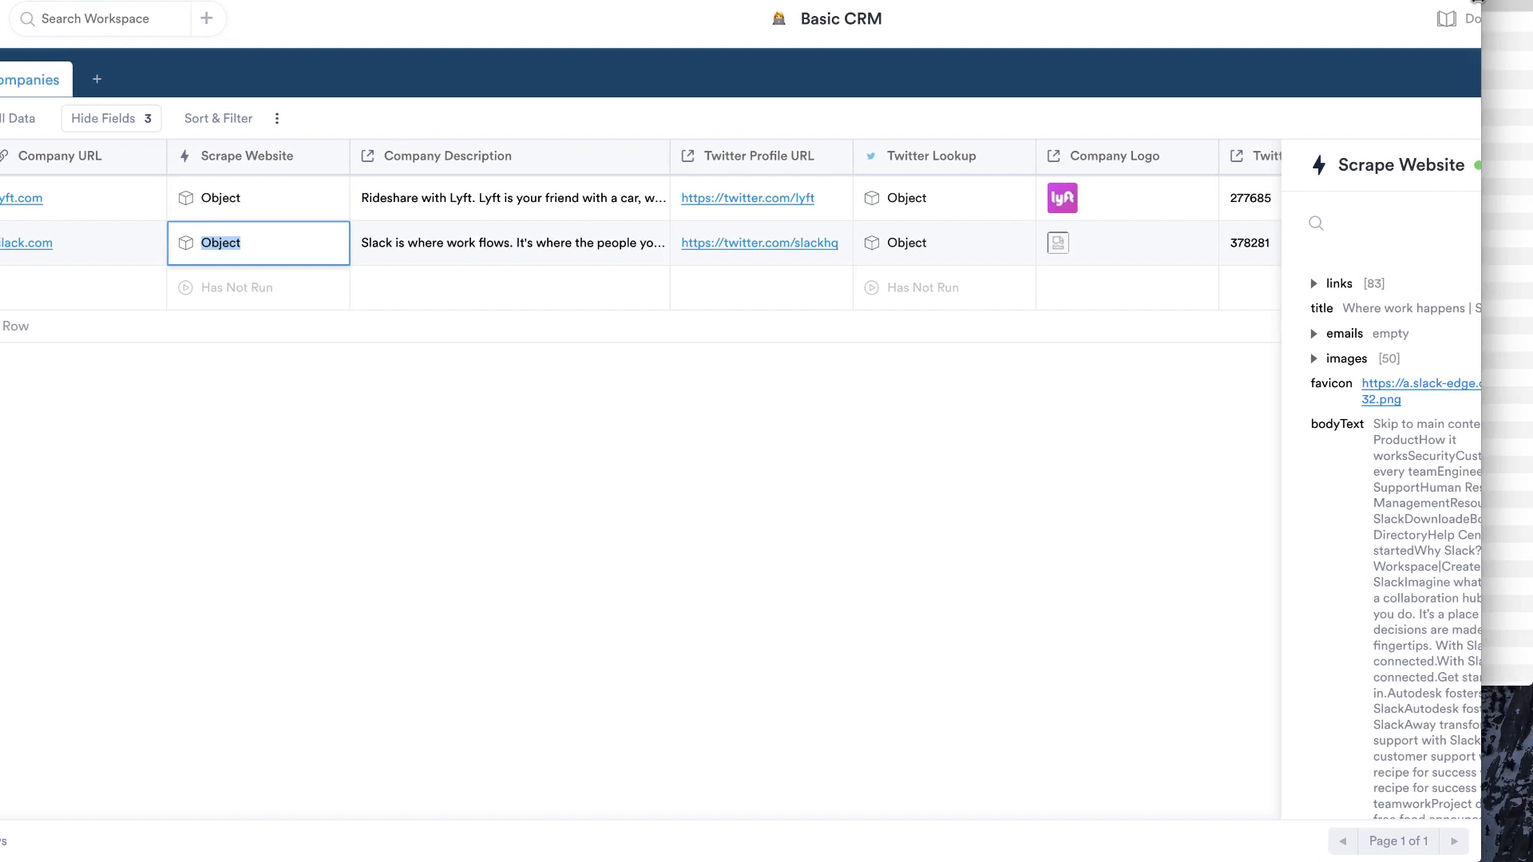
{"action": "left_click_drag", "start_coordinate": [1482, 3], "coordinate": [1527, 14]}
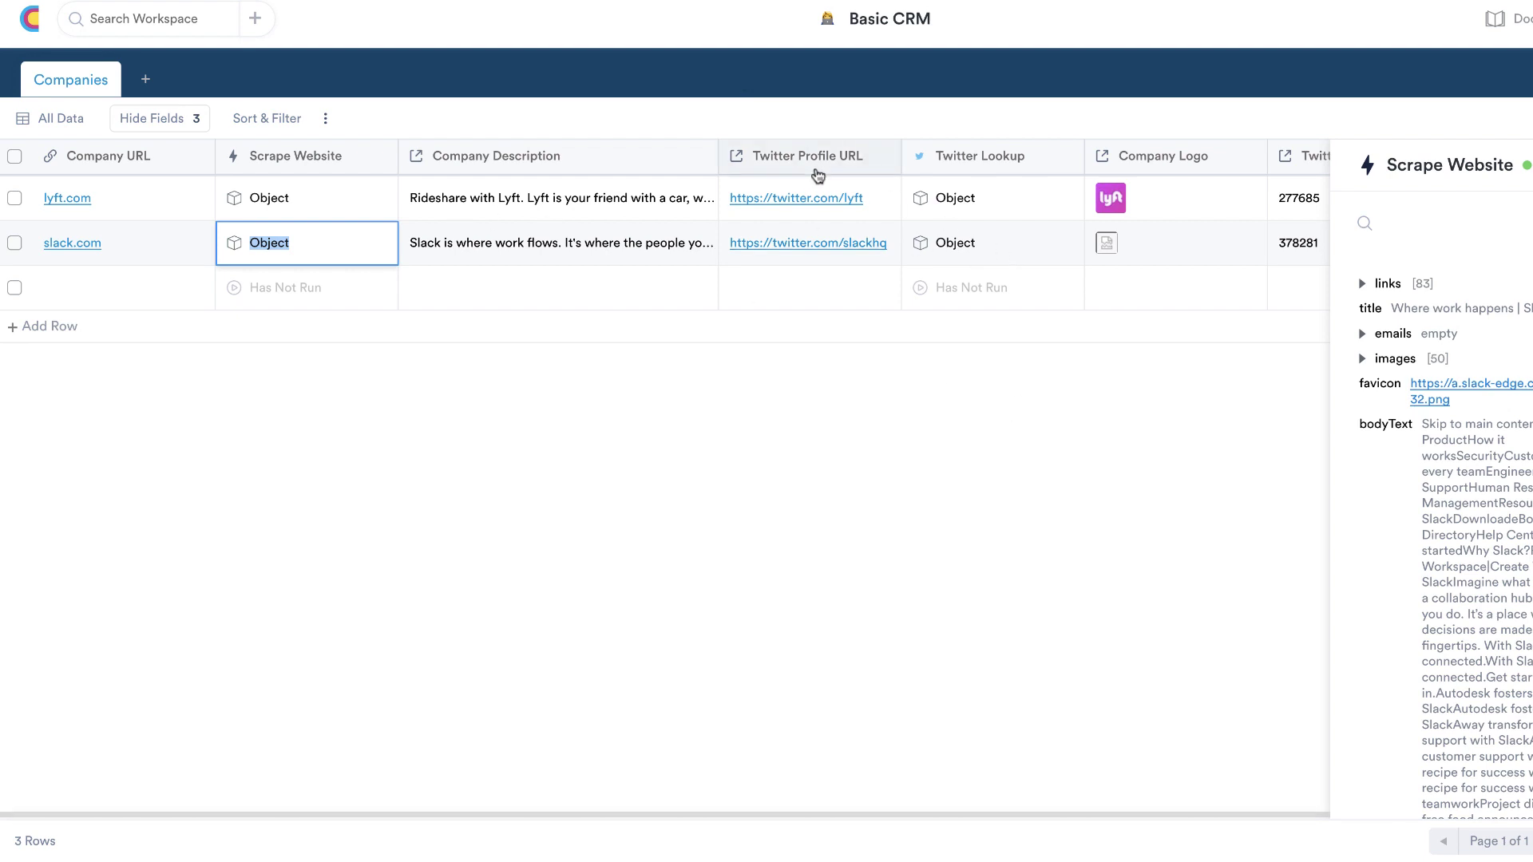
Scroll through lyft's Twitter Lookup profile fields, then return to the workspace home
{"action": "left_click", "coordinate": [949, 197]}
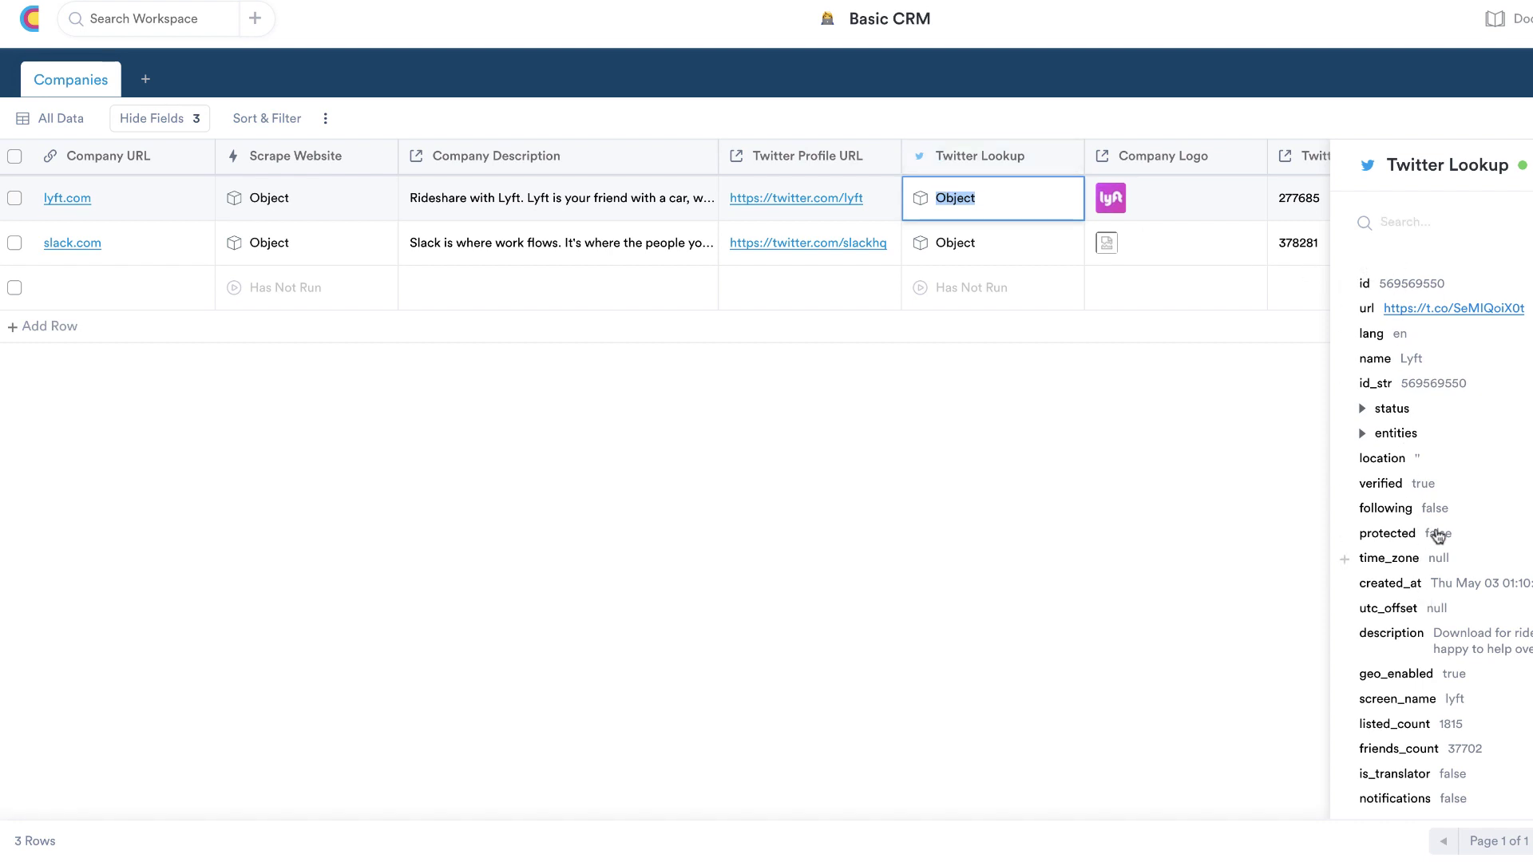
{"action": "scroll", "coordinate": [1454, 675], "scroll_direction": "down", "scroll_amount": 5}
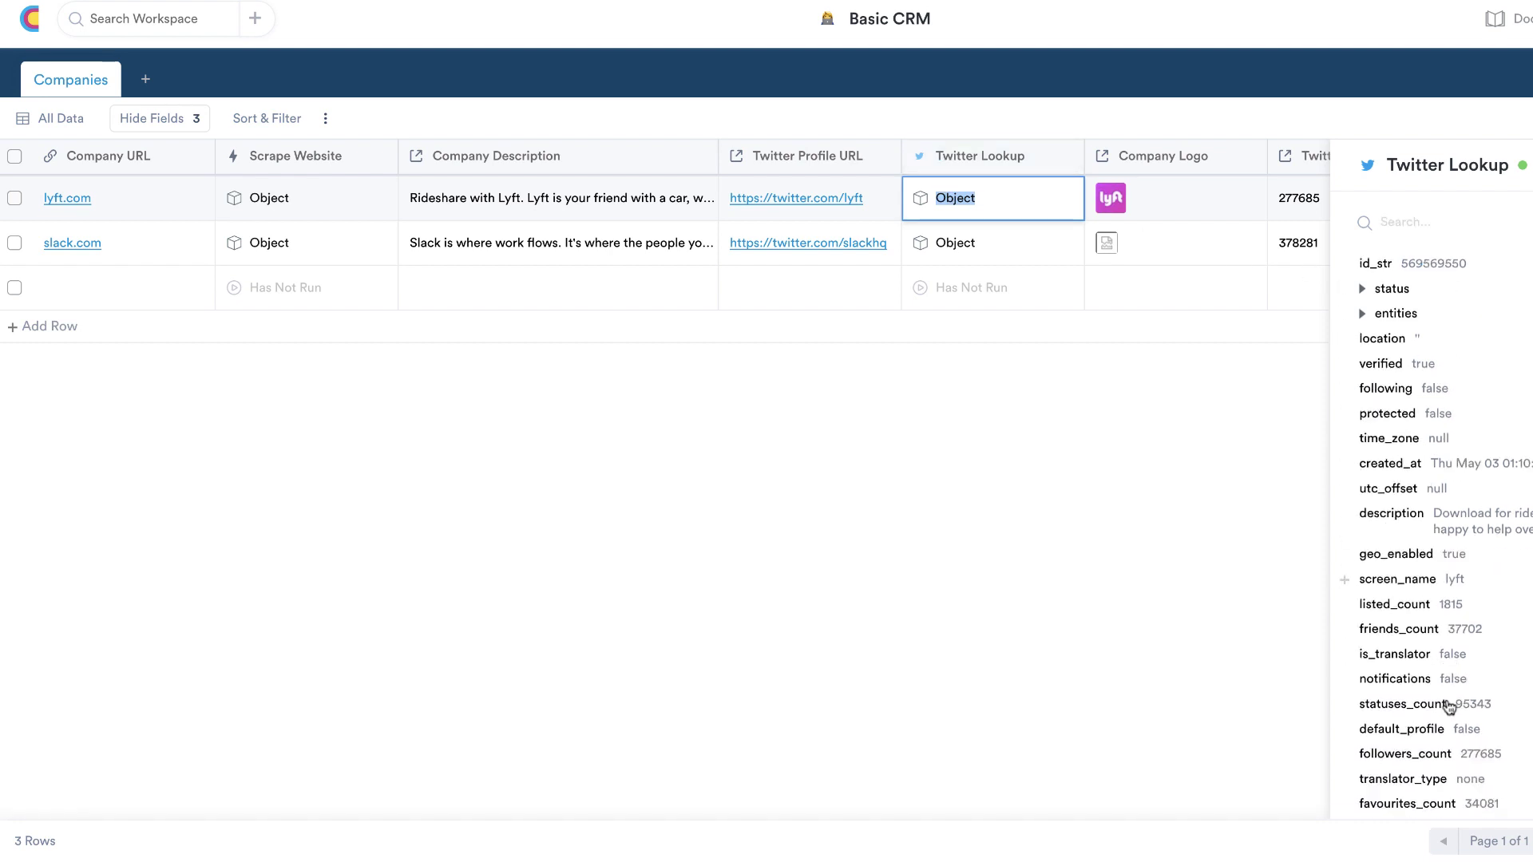
{"action": "scroll", "coordinate": [1449, 707], "scroll_direction": "down", "scroll_amount": 1}
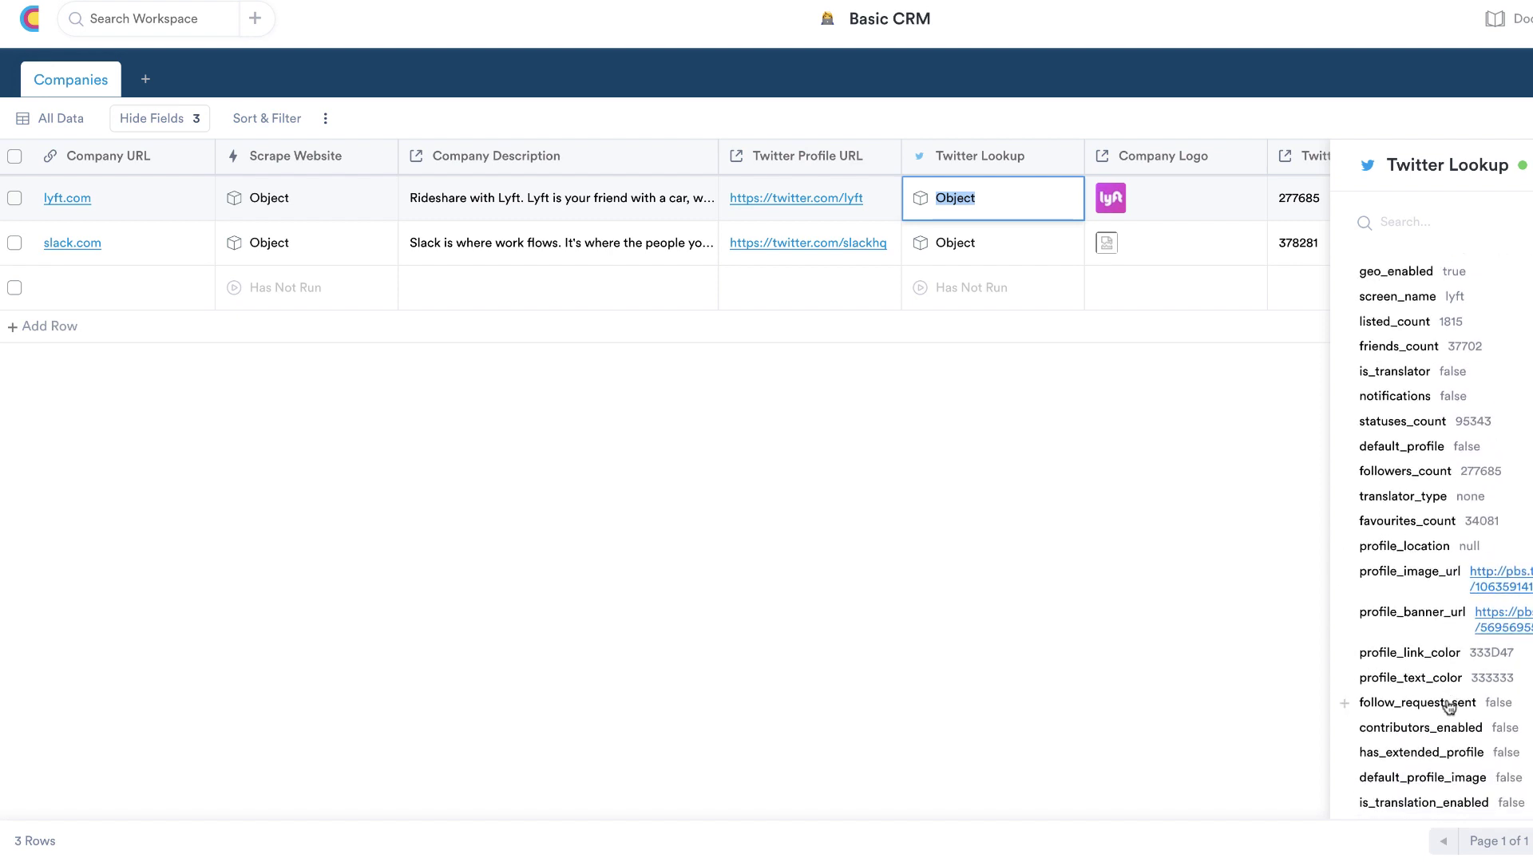
{"action": "scroll", "coordinate": [1449, 707], "scroll_direction": "down", "scroll_amount": 4}
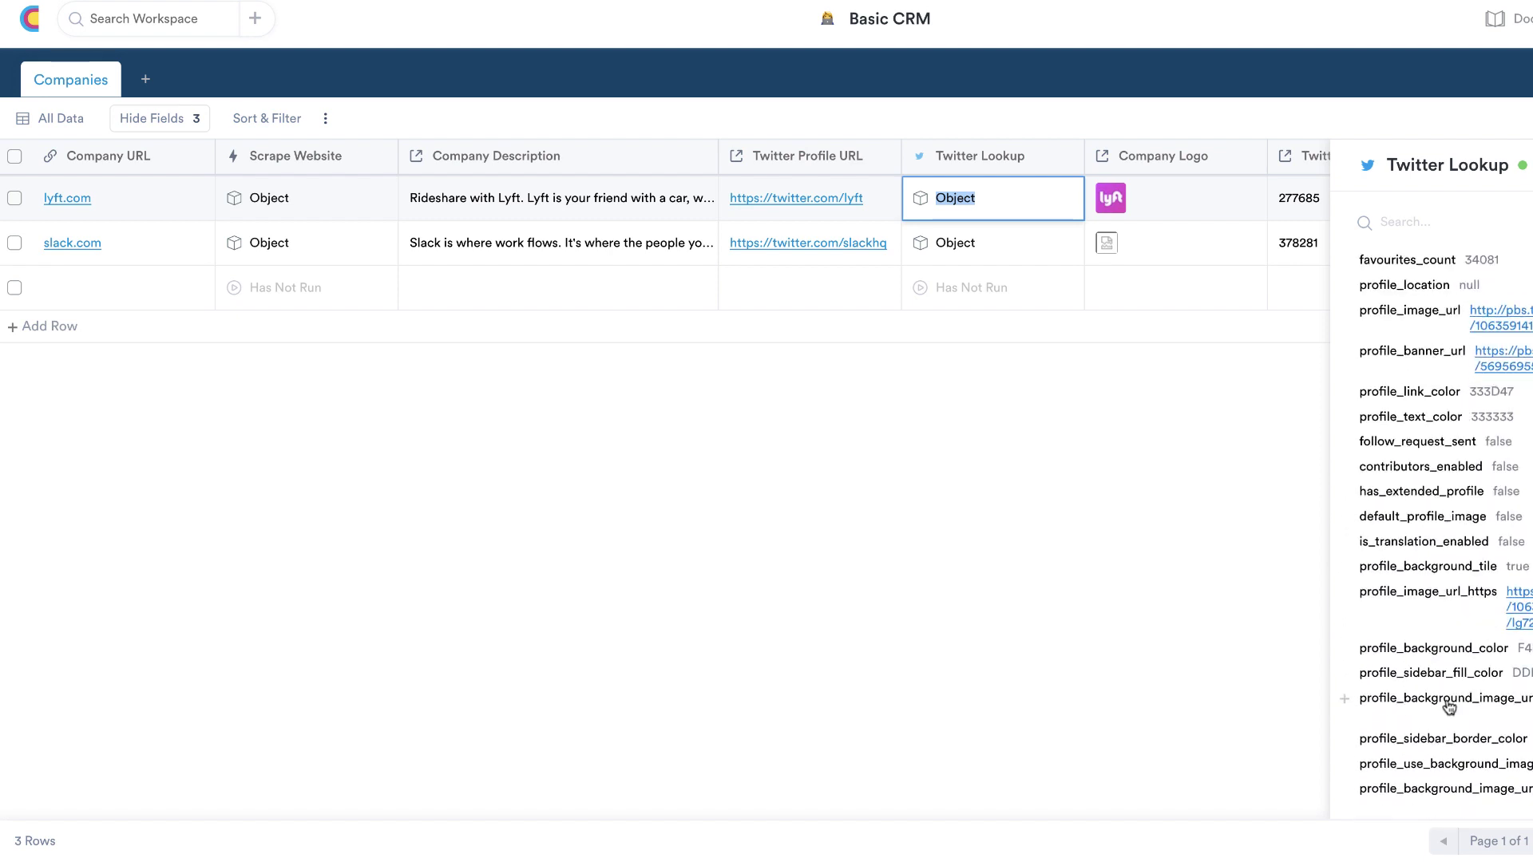
{"action": "scroll", "coordinate": [1449, 707], "scroll_direction": "up", "scroll_amount": 10}
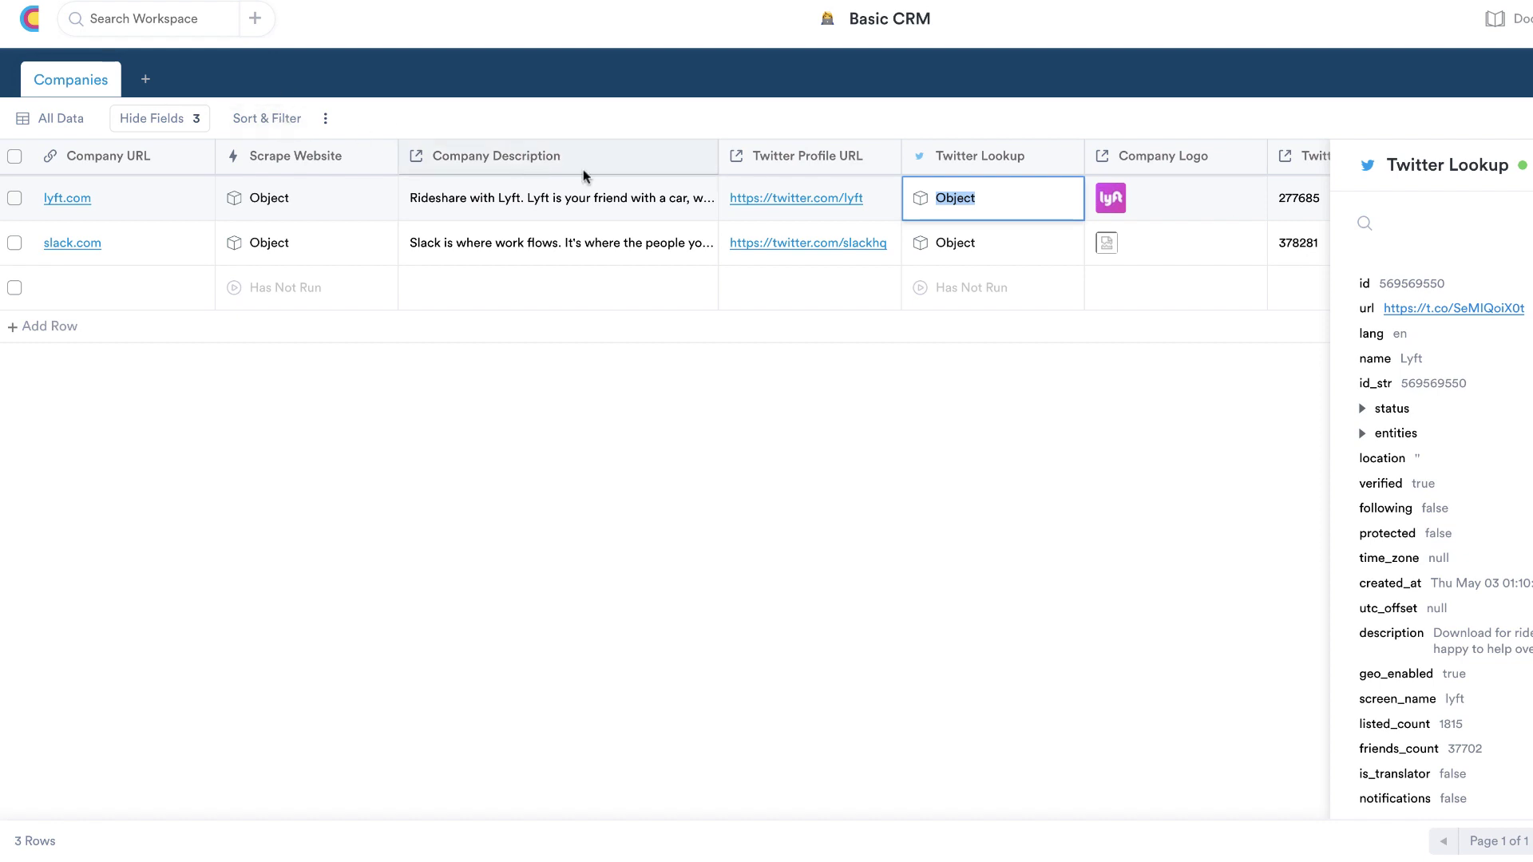
{"action": "left_click", "coordinate": [30, 22]}
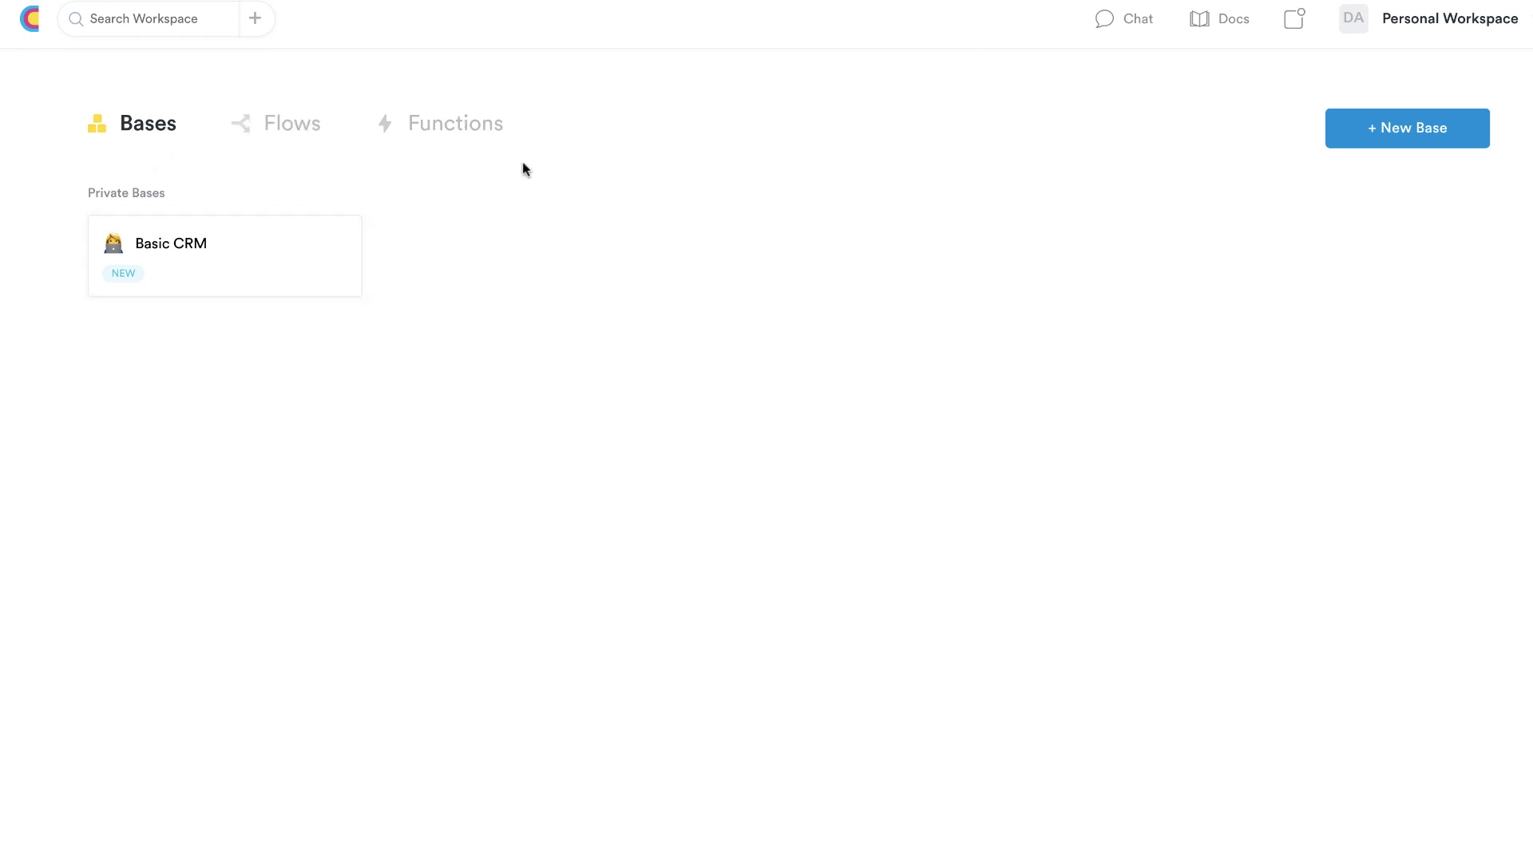
Look through the Flows, Functions and Bases lists, then start setting up the first workflow
{"action": "left_click", "coordinate": [278, 133]}
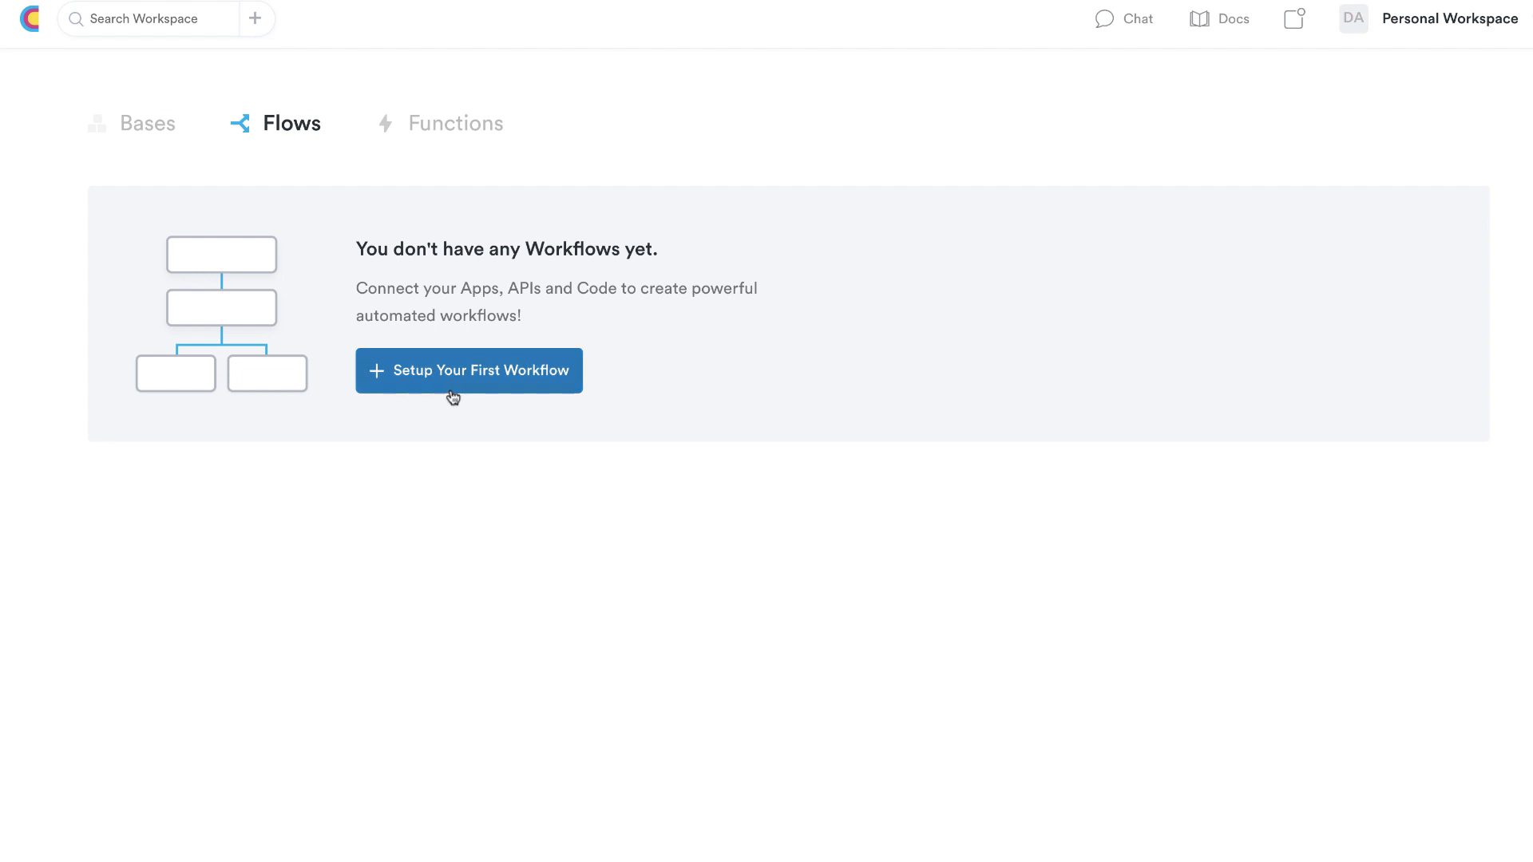
{"action": "left_click", "coordinate": [450, 126]}
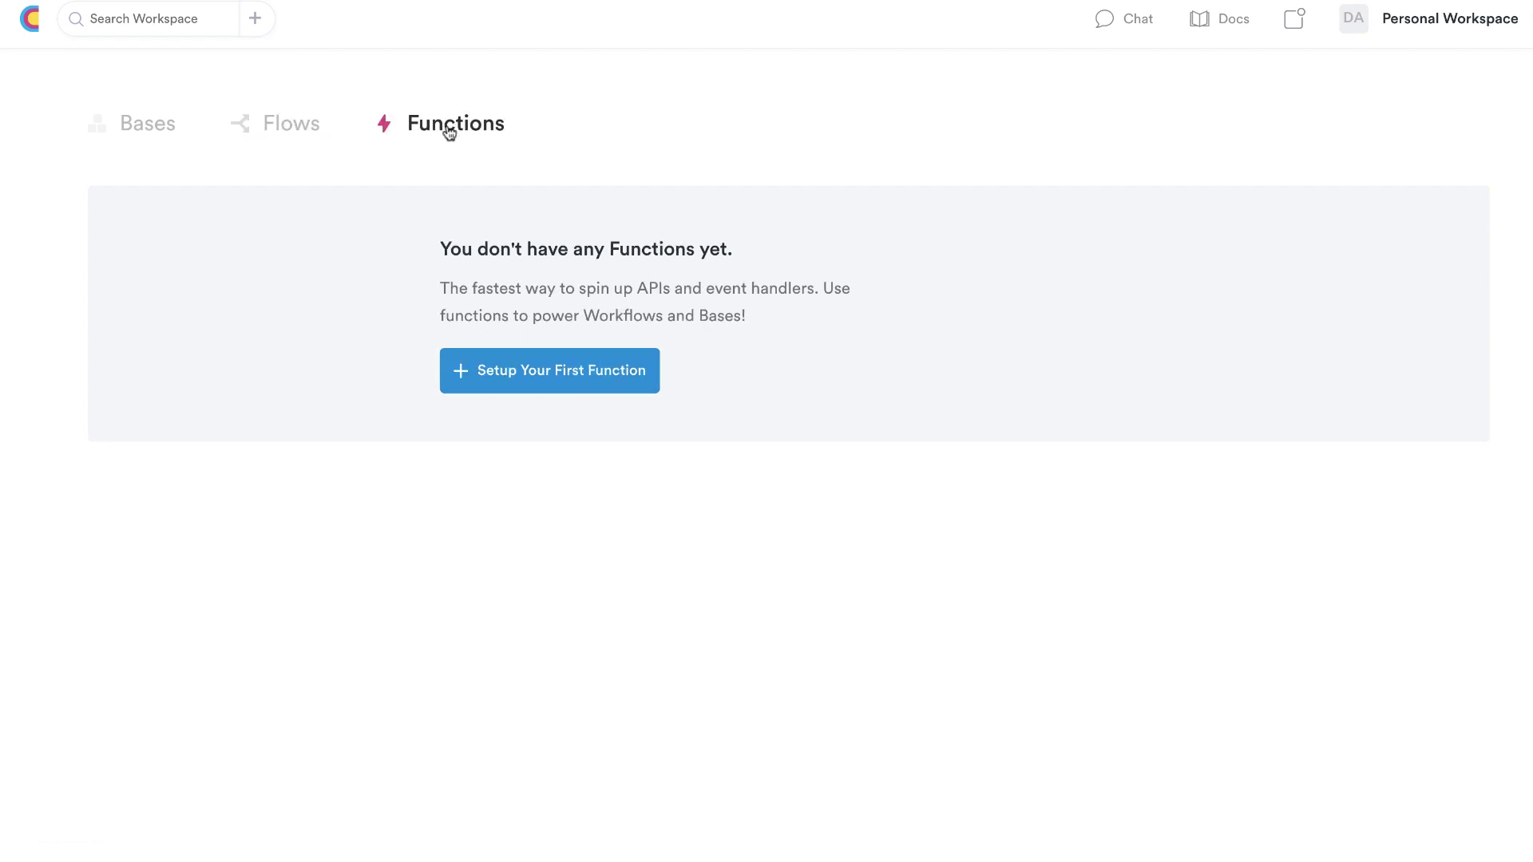
{"action": "left_click", "coordinate": [139, 131]}
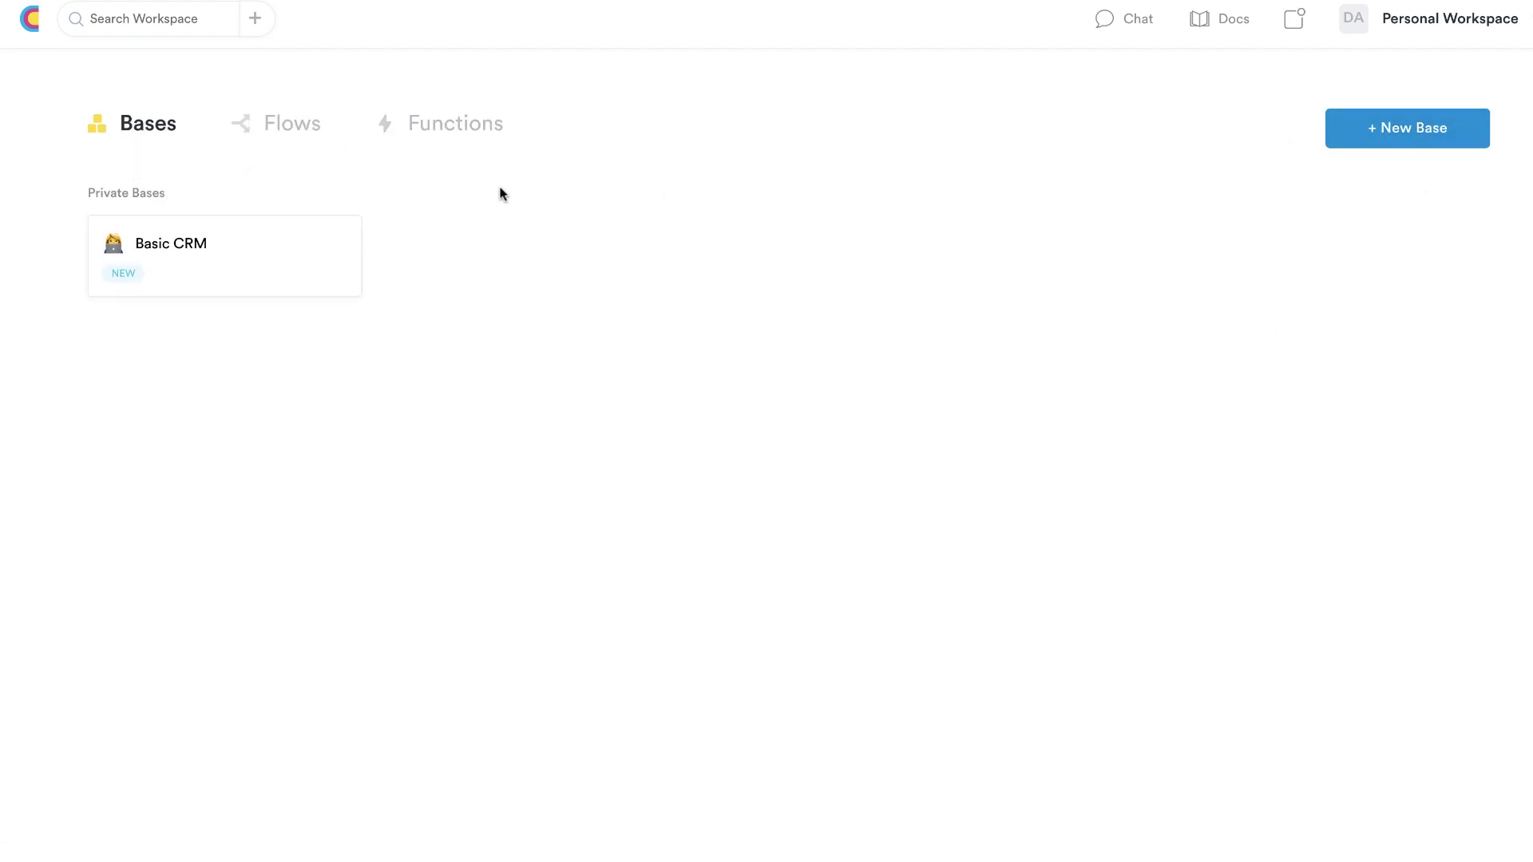
{"action": "left_click", "coordinate": [298, 140]}
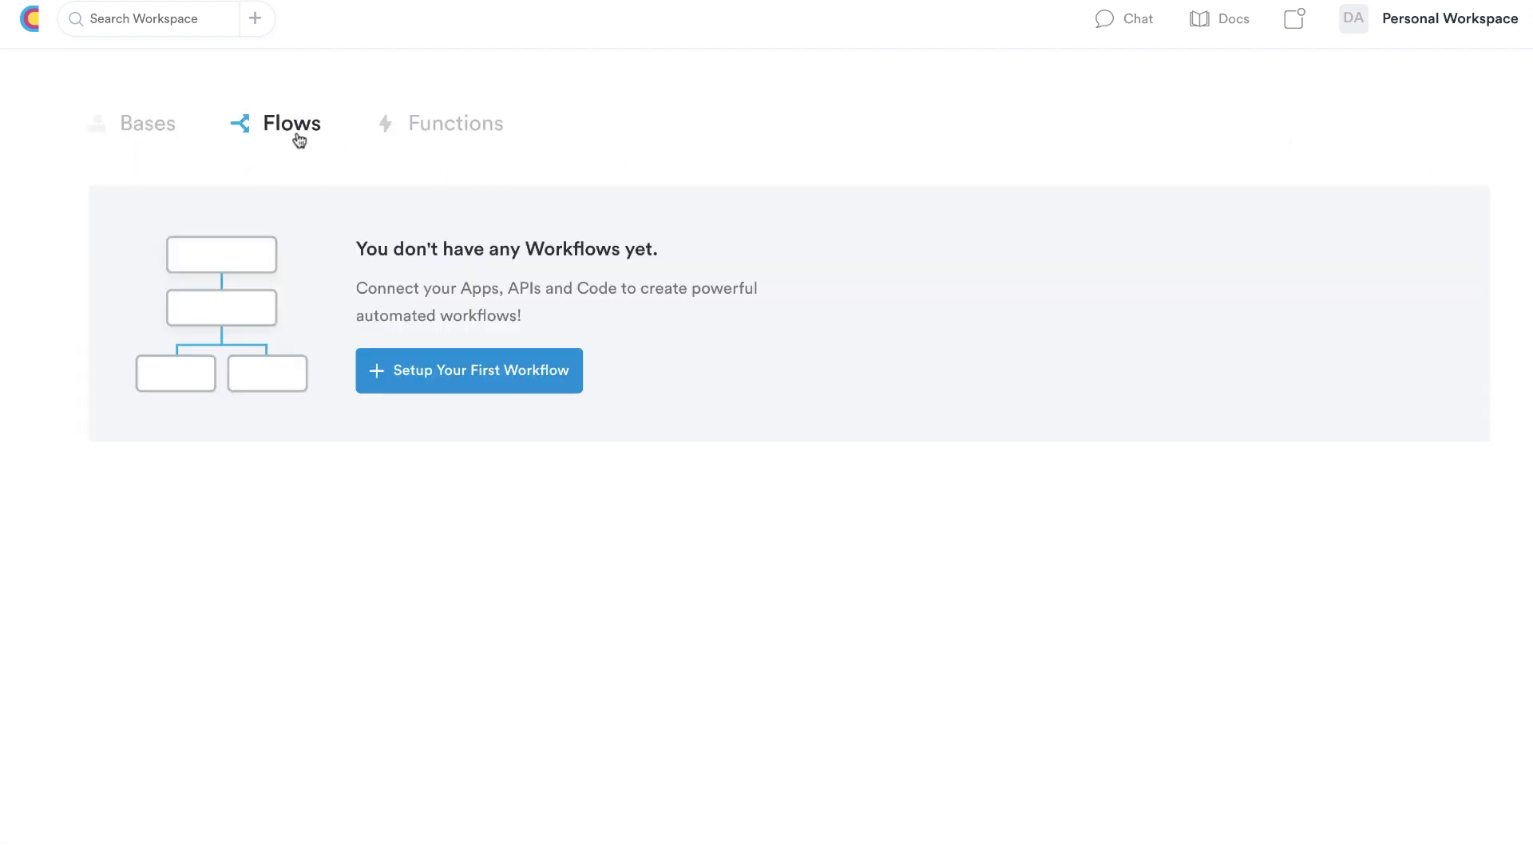
{"action": "left_click", "coordinate": [415, 373]}
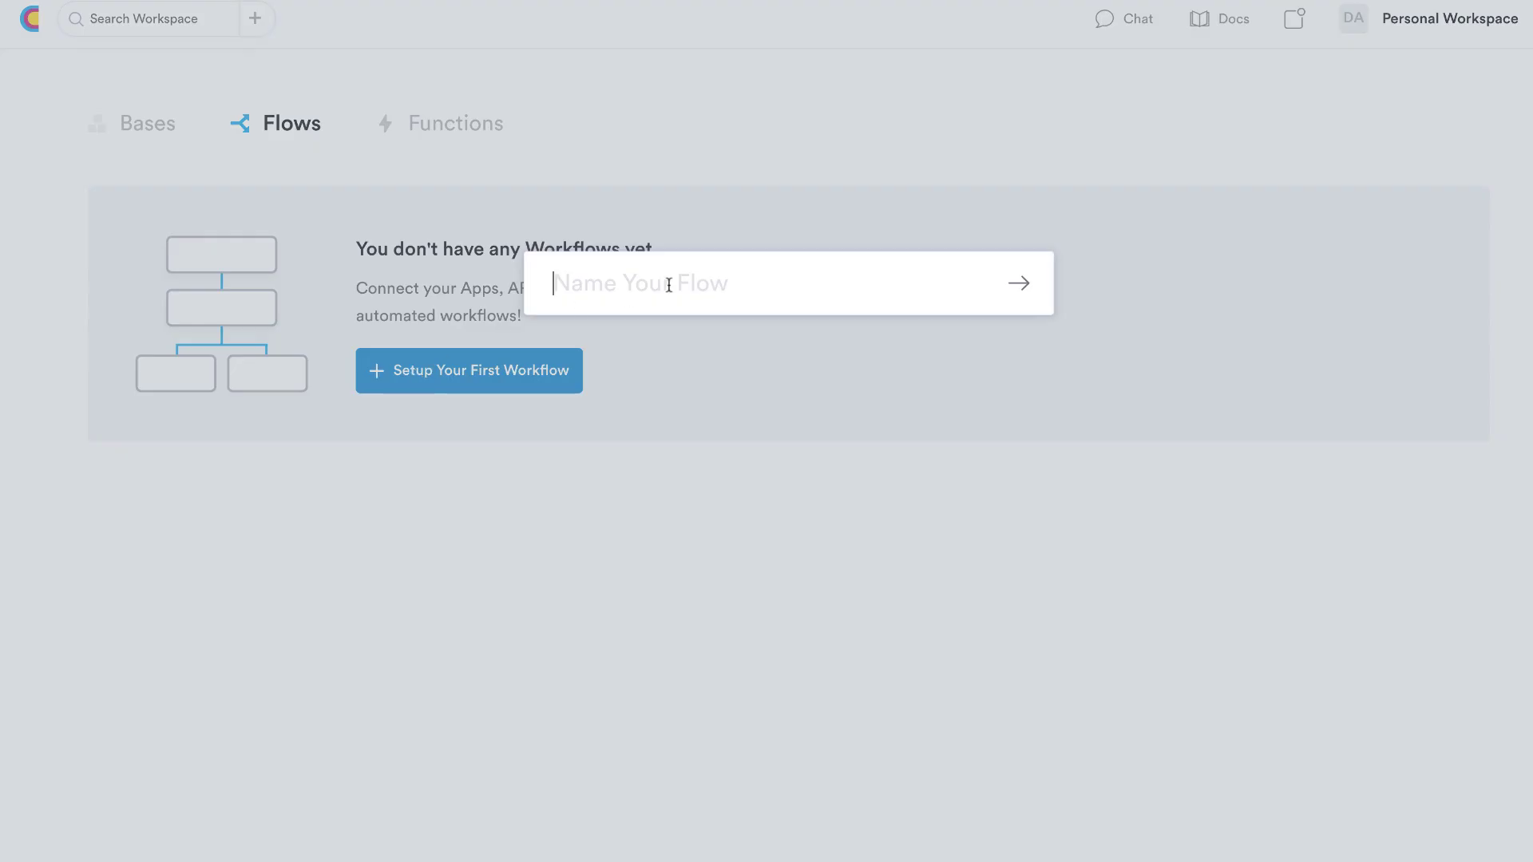
Name the new flow 'Example' and confirm it
{"action": "type", "text": "Example"}
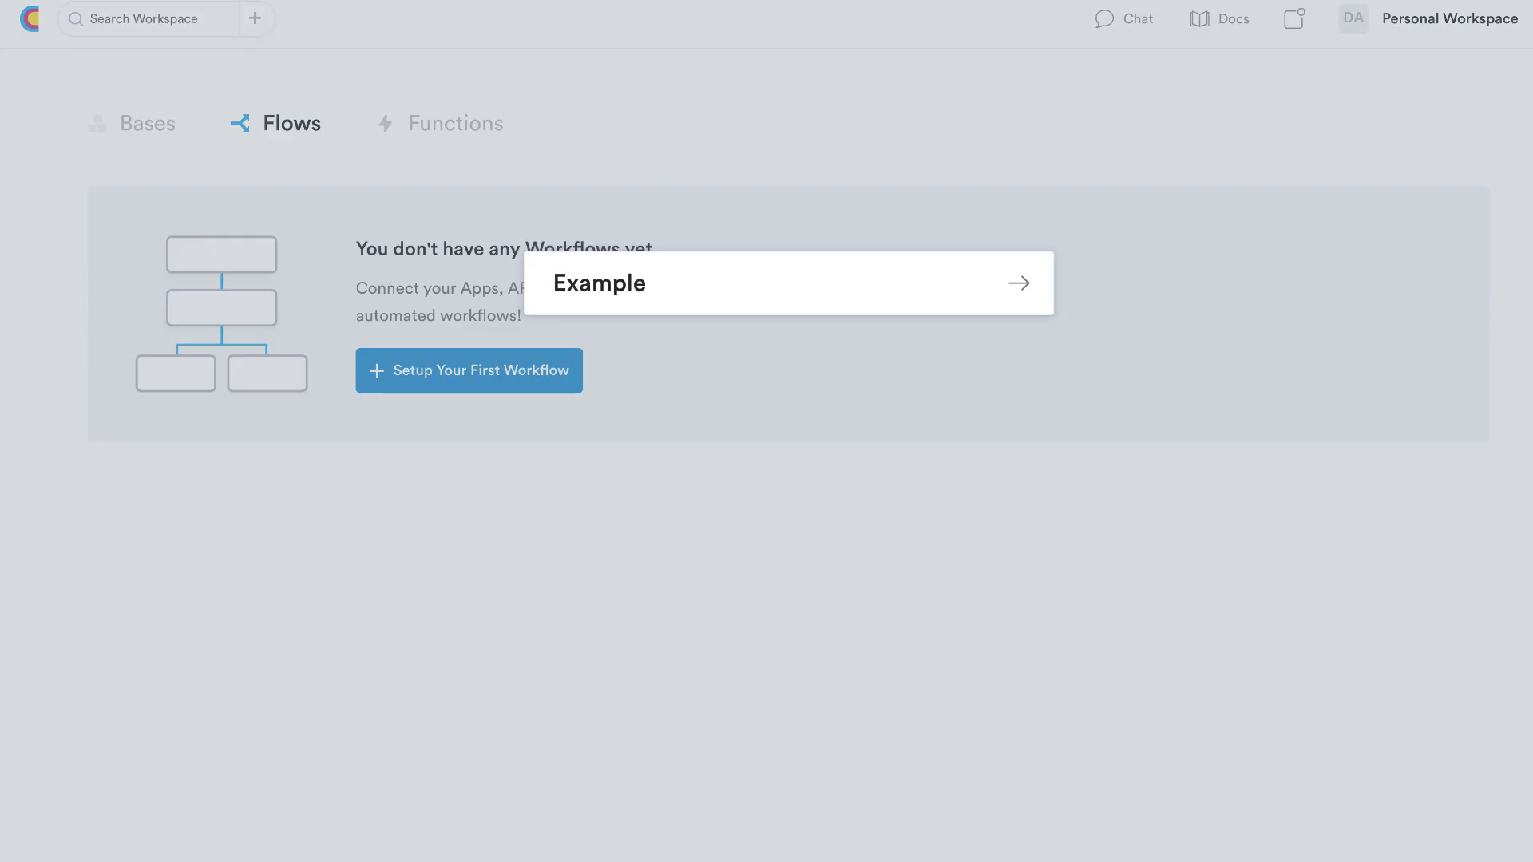
{"action": "key", "text": "Return"}
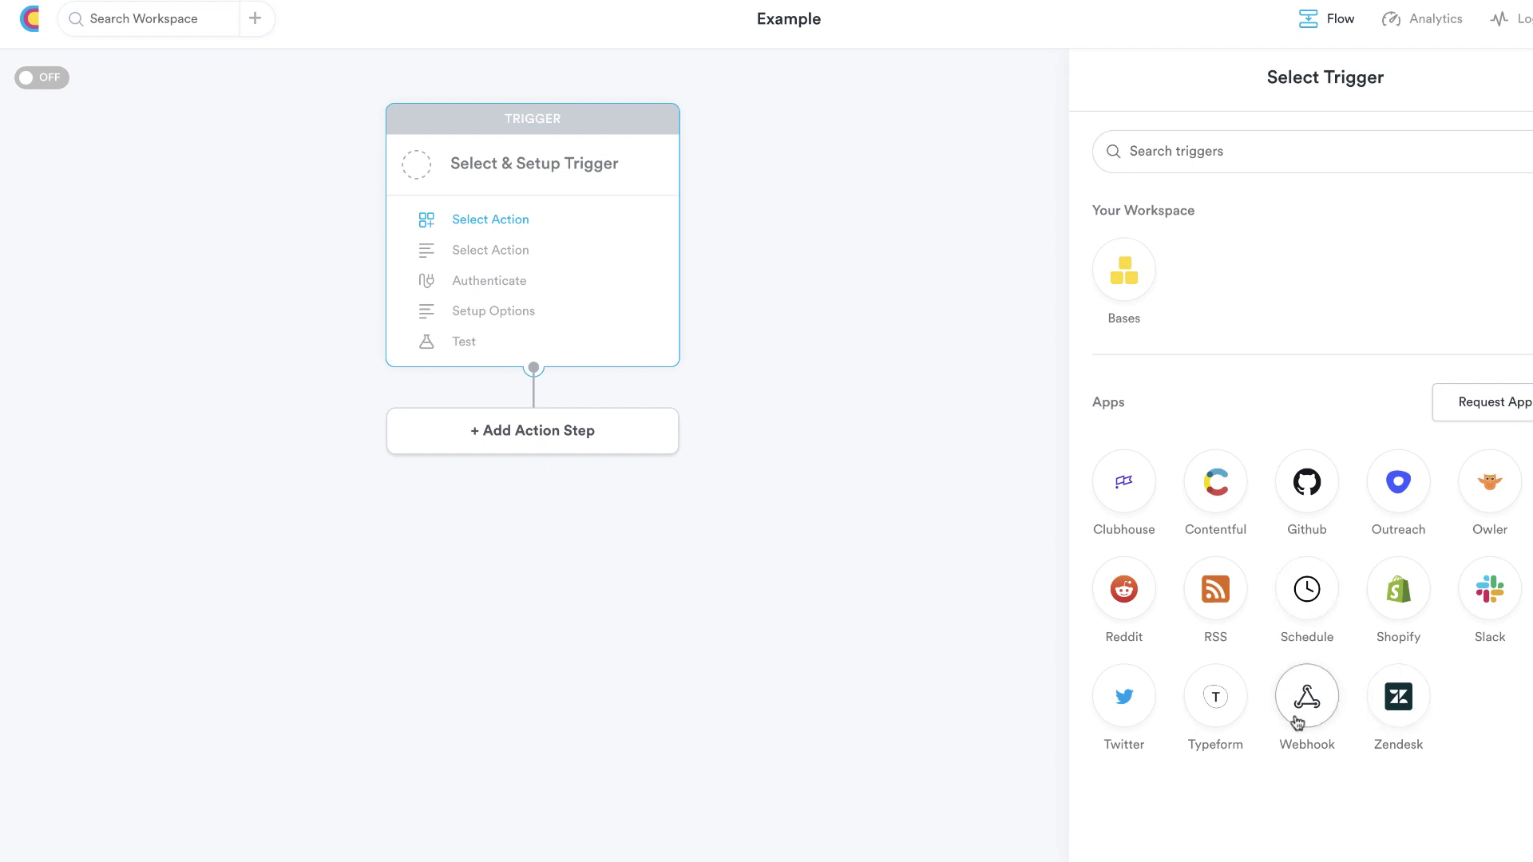
Try Owler (New Company News), Zendesk and Webhook as trigger apps, returning to the list each time
{"action": "left_click", "coordinate": [1490, 483]}
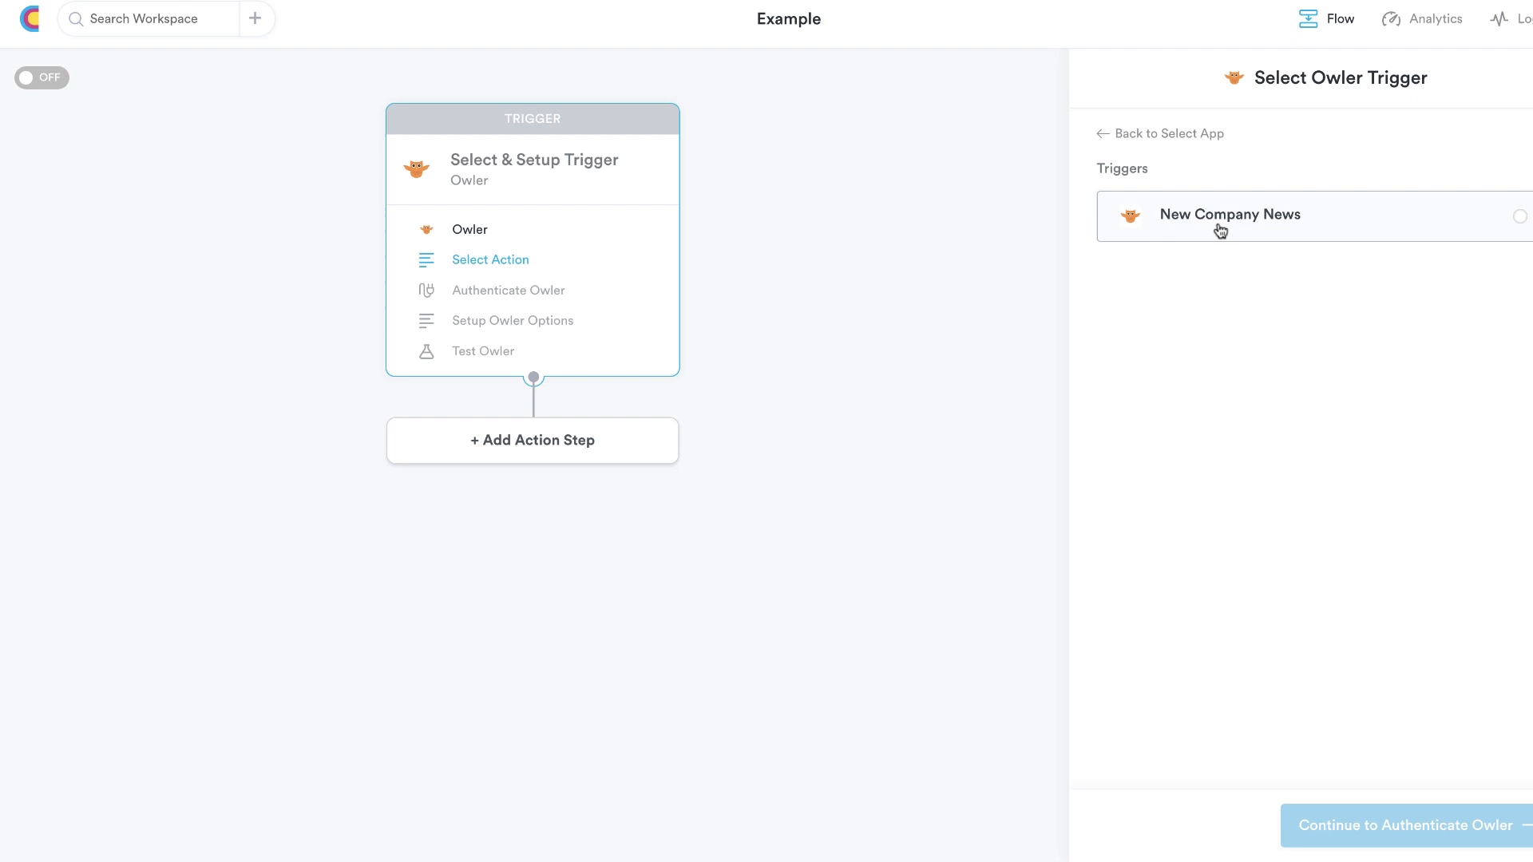
{"action": "left_click", "coordinate": [1515, 217]}
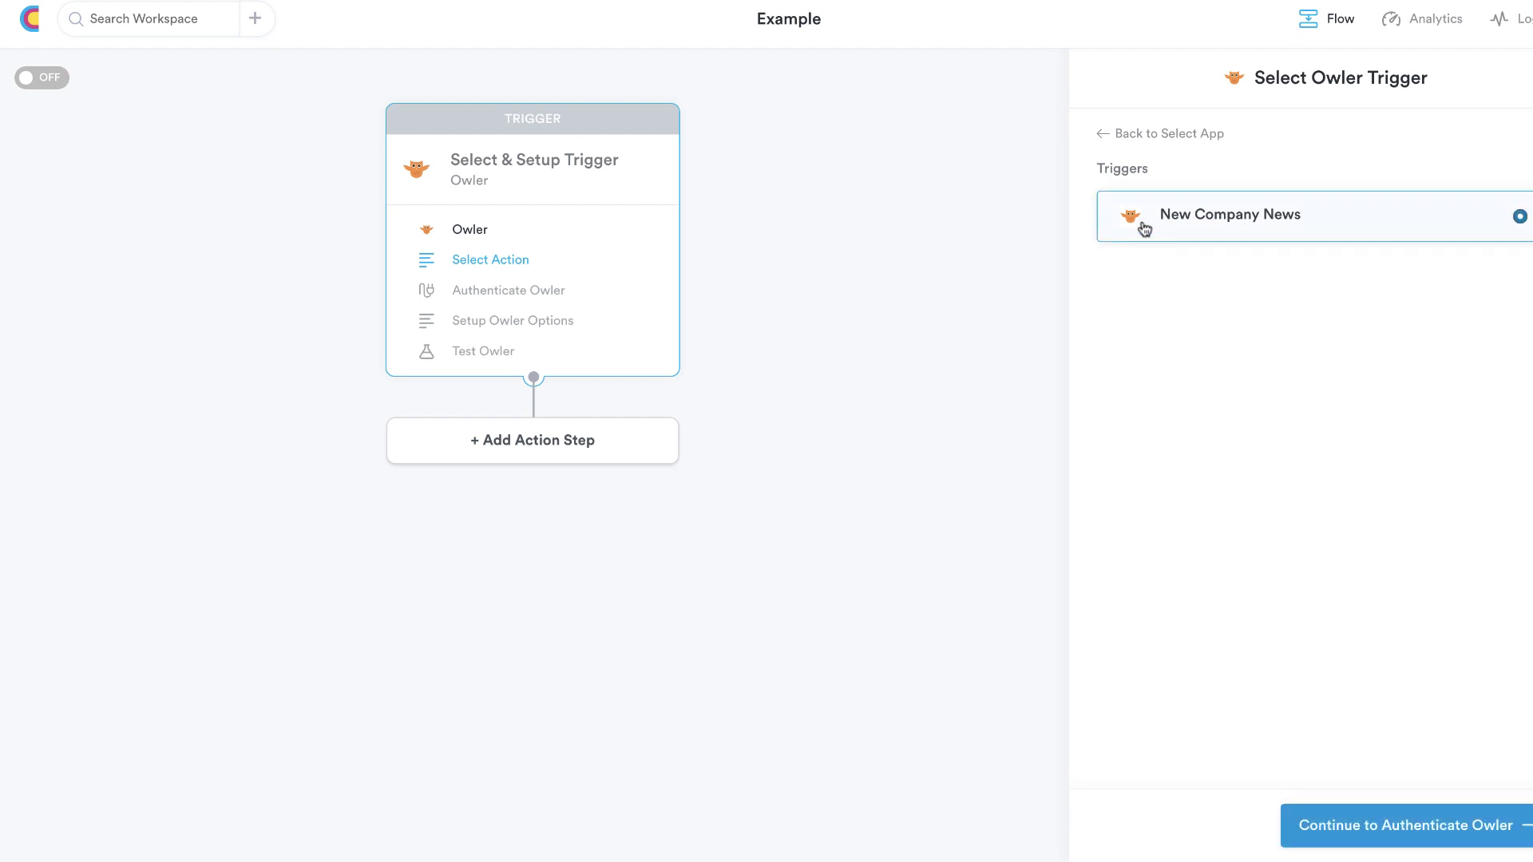
{"action": "left_click", "coordinate": [1102, 134]}
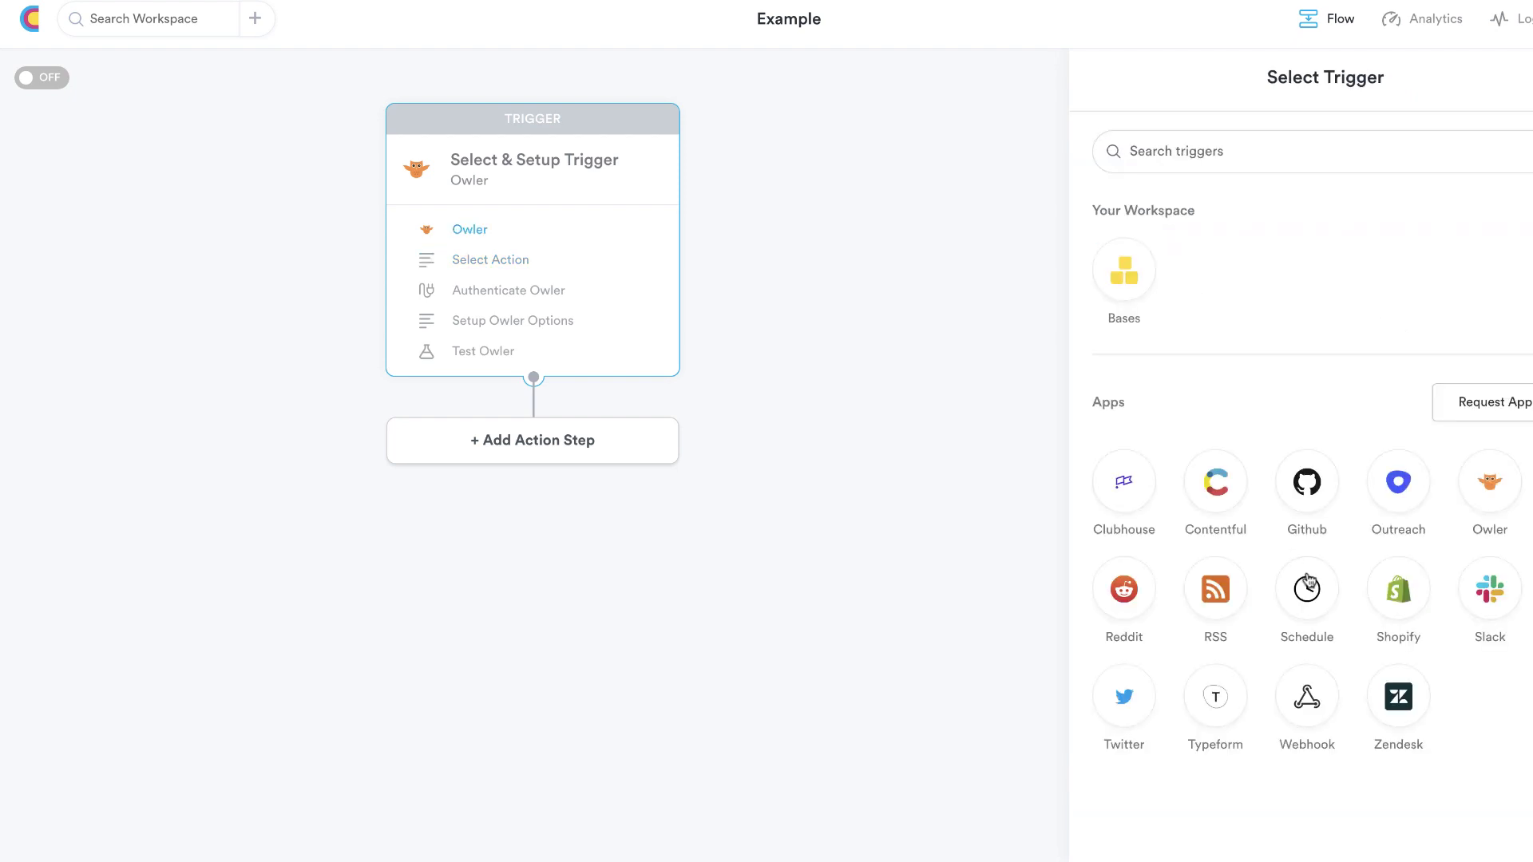
{"action": "left_click", "coordinate": [1398, 706]}
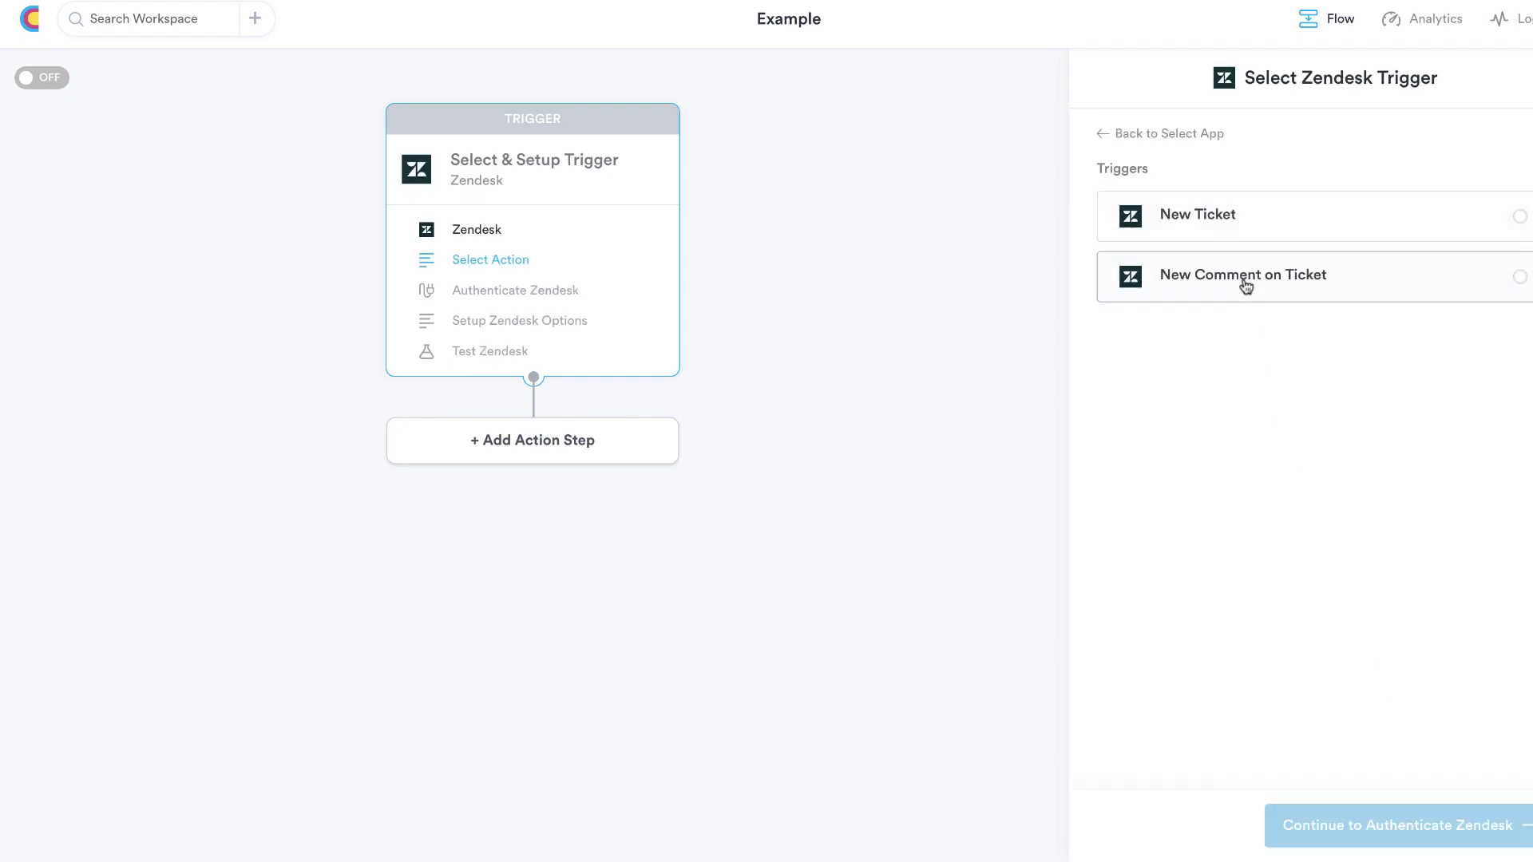
{"action": "left_click", "coordinate": [1099, 137]}
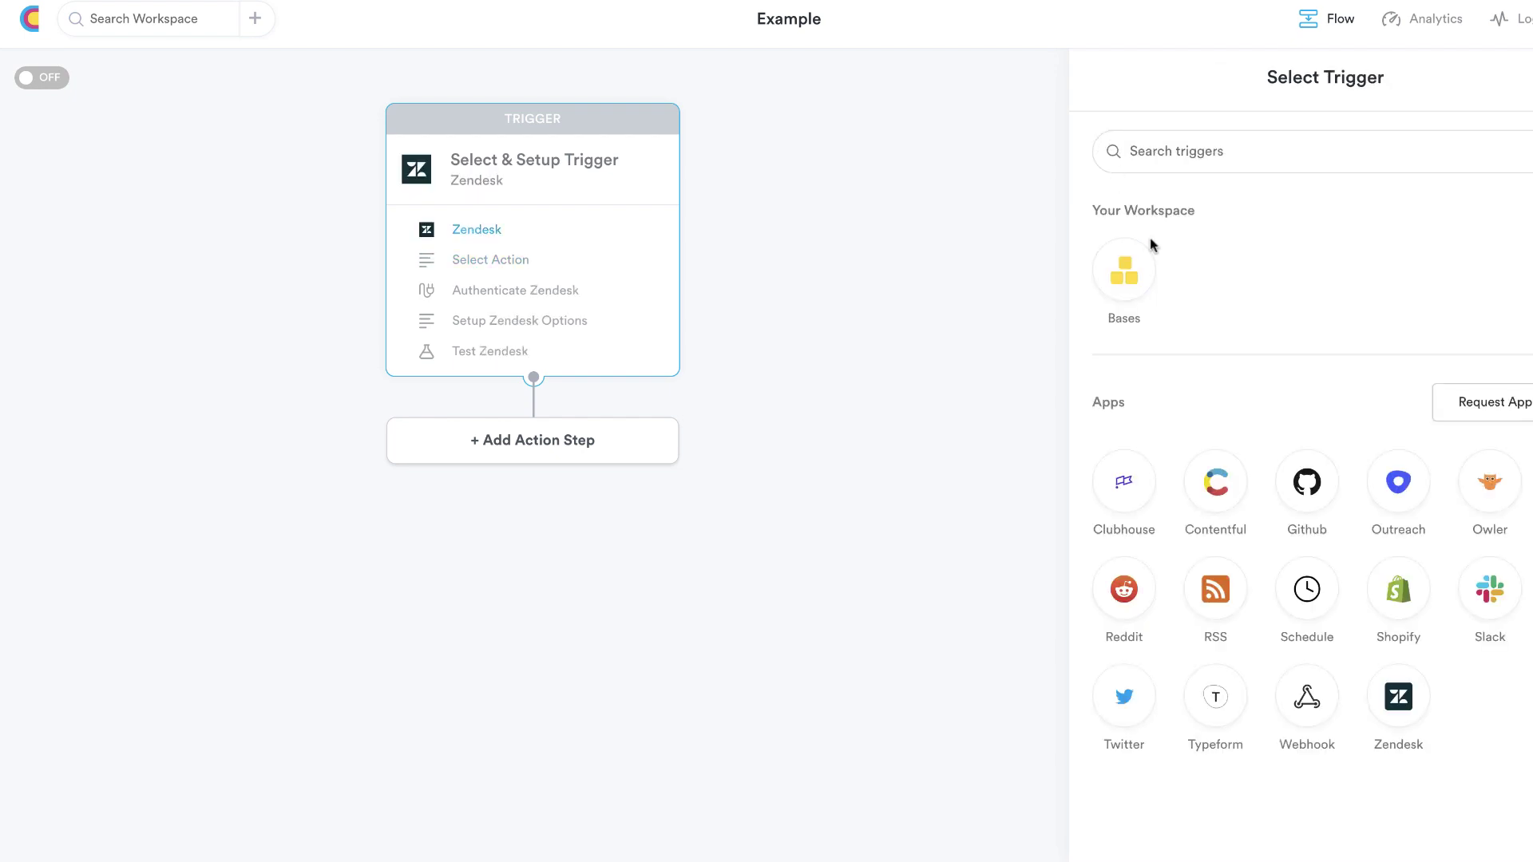
{"action": "left_click", "coordinate": [1307, 698]}
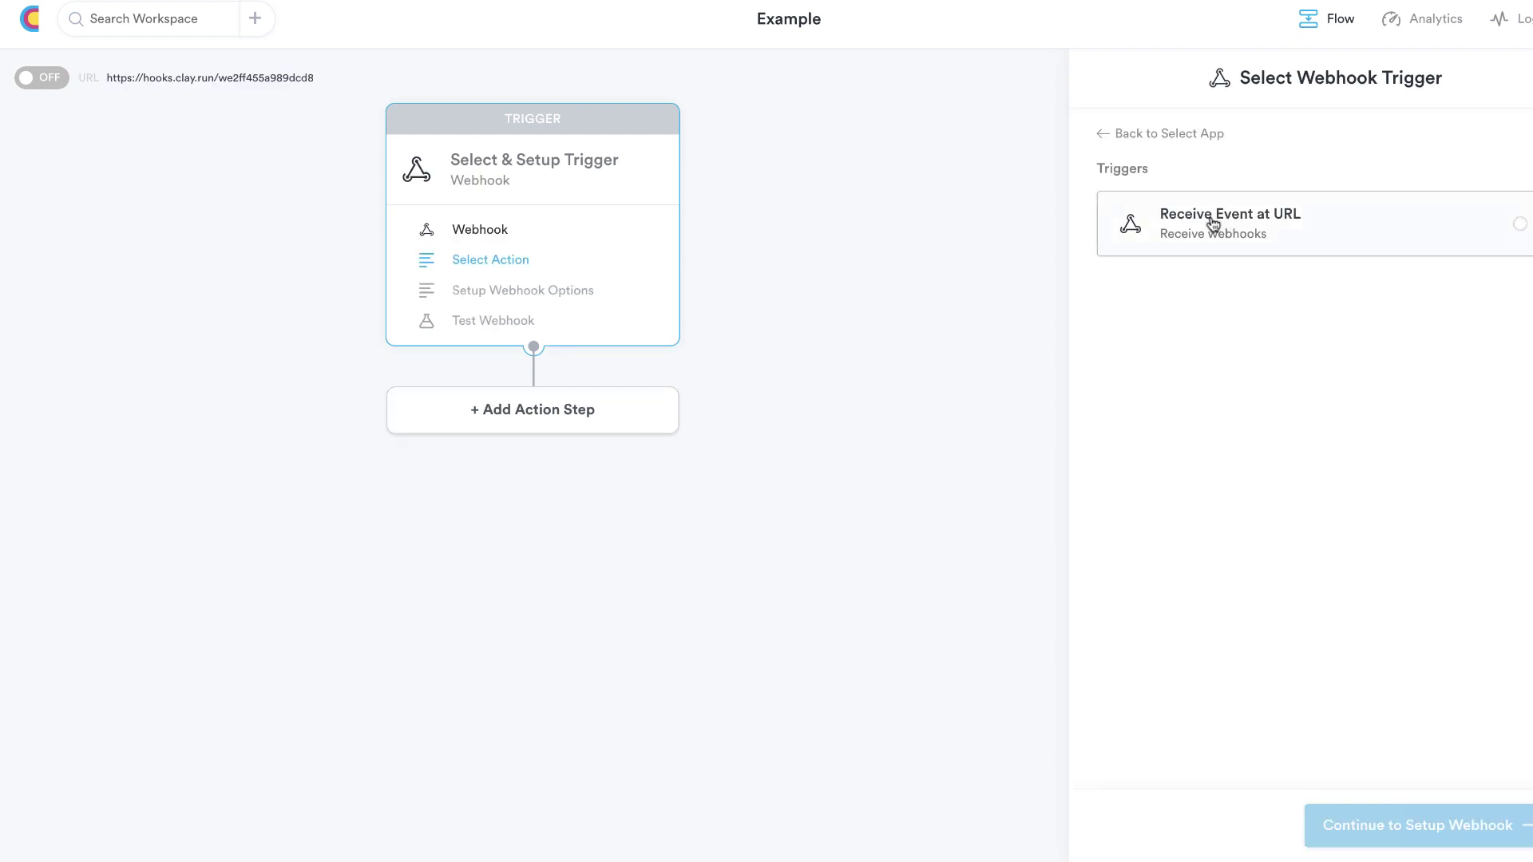
{"action": "left_click", "coordinate": [1101, 139]}
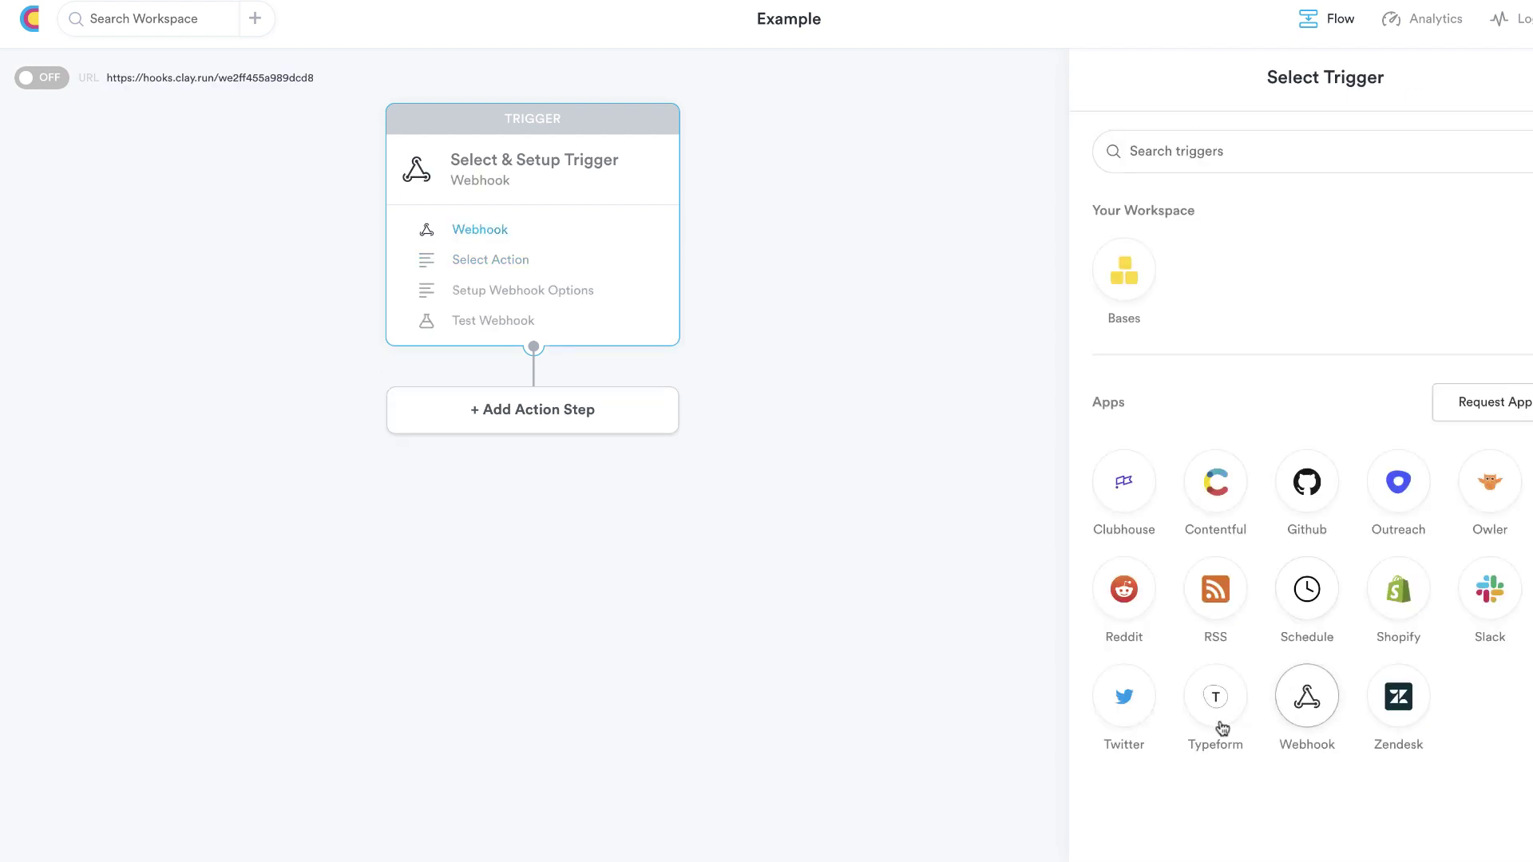
Try Twitter's New Tweet trigger and Reddit, settling on Twitter's New Tweet before returning to the app list
{"action": "left_click", "coordinate": [1126, 707]}
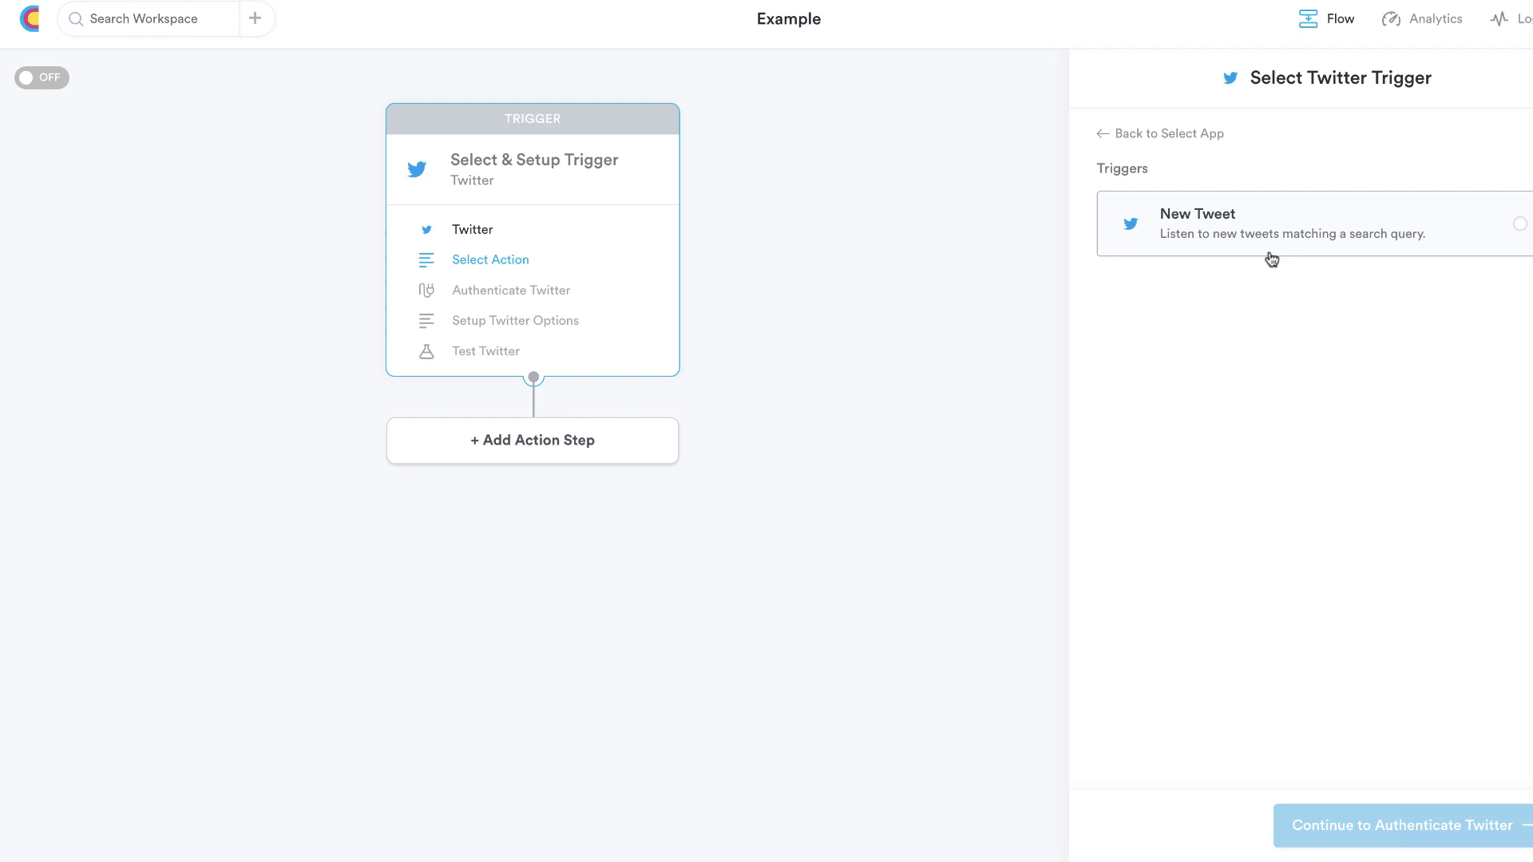
{"action": "left_click", "coordinate": [1435, 232]}
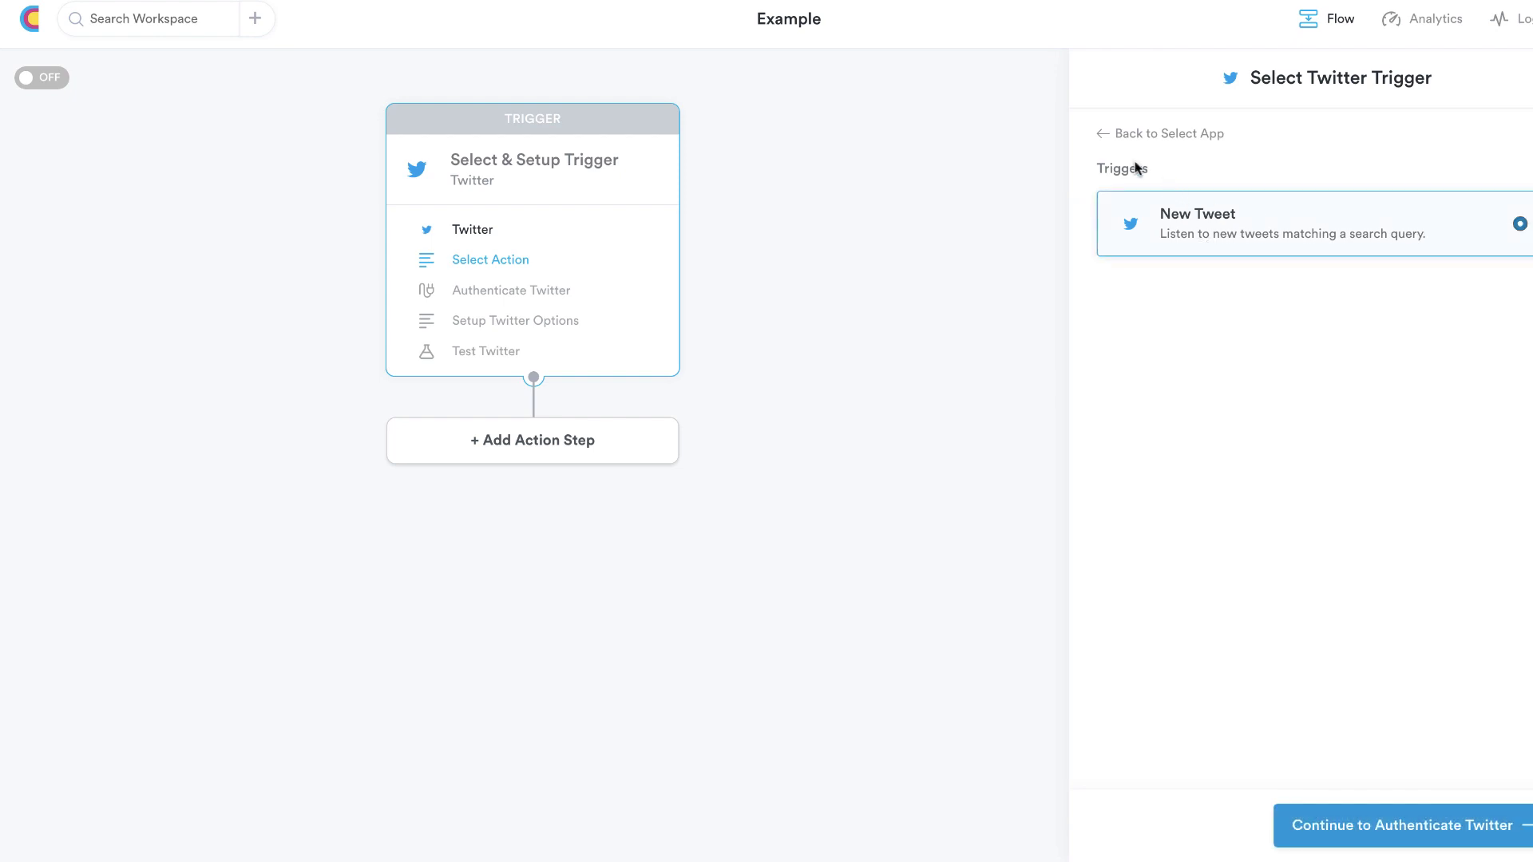
{"action": "left_click", "coordinate": [1104, 134]}
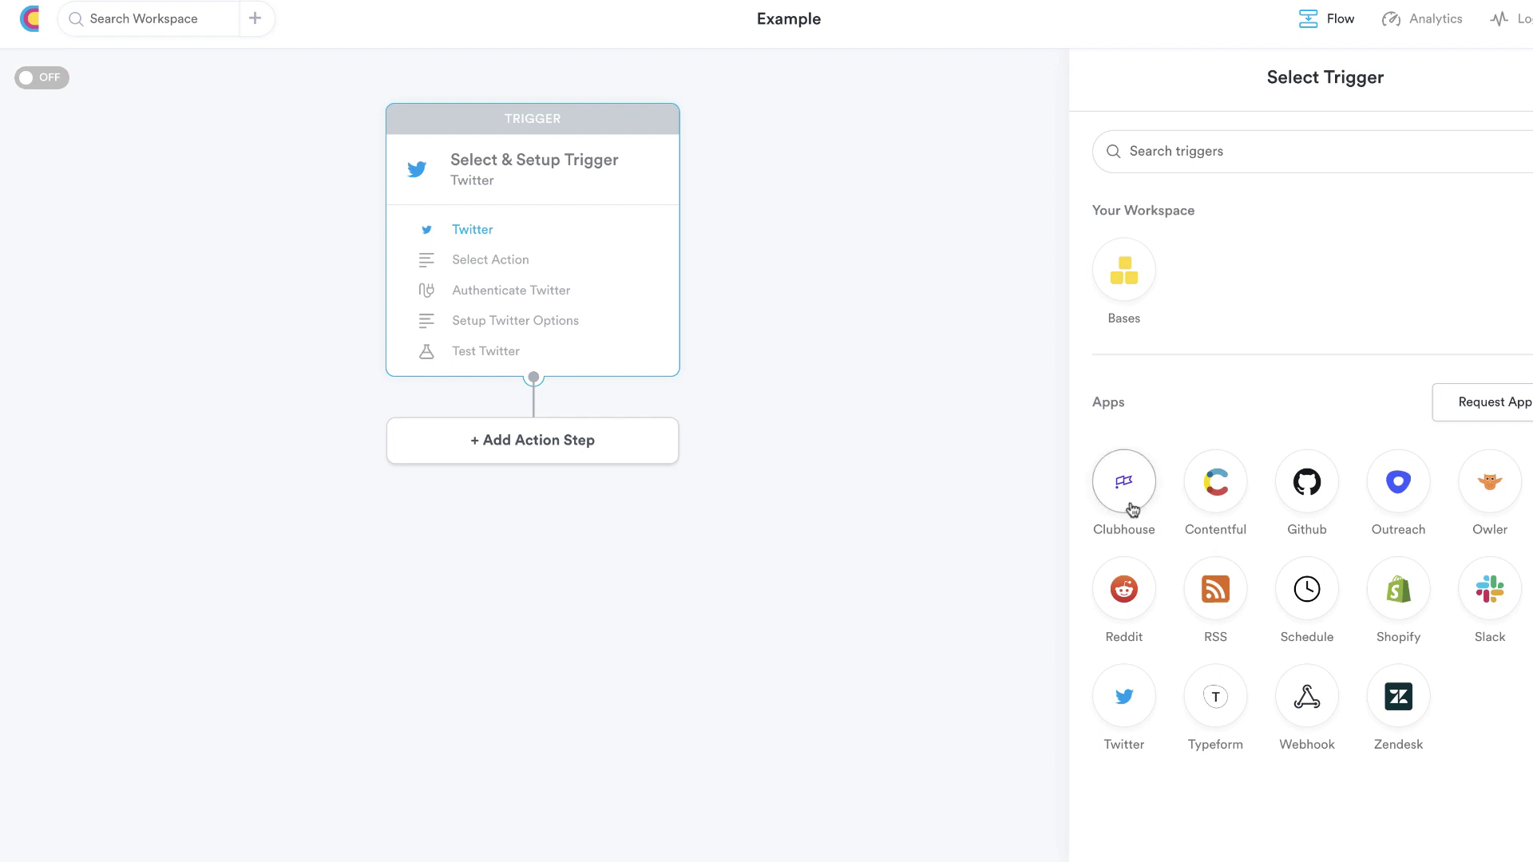
{"action": "left_click", "coordinate": [1125, 603]}
{"action": "left_click", "coordinate": [1102, 136]}
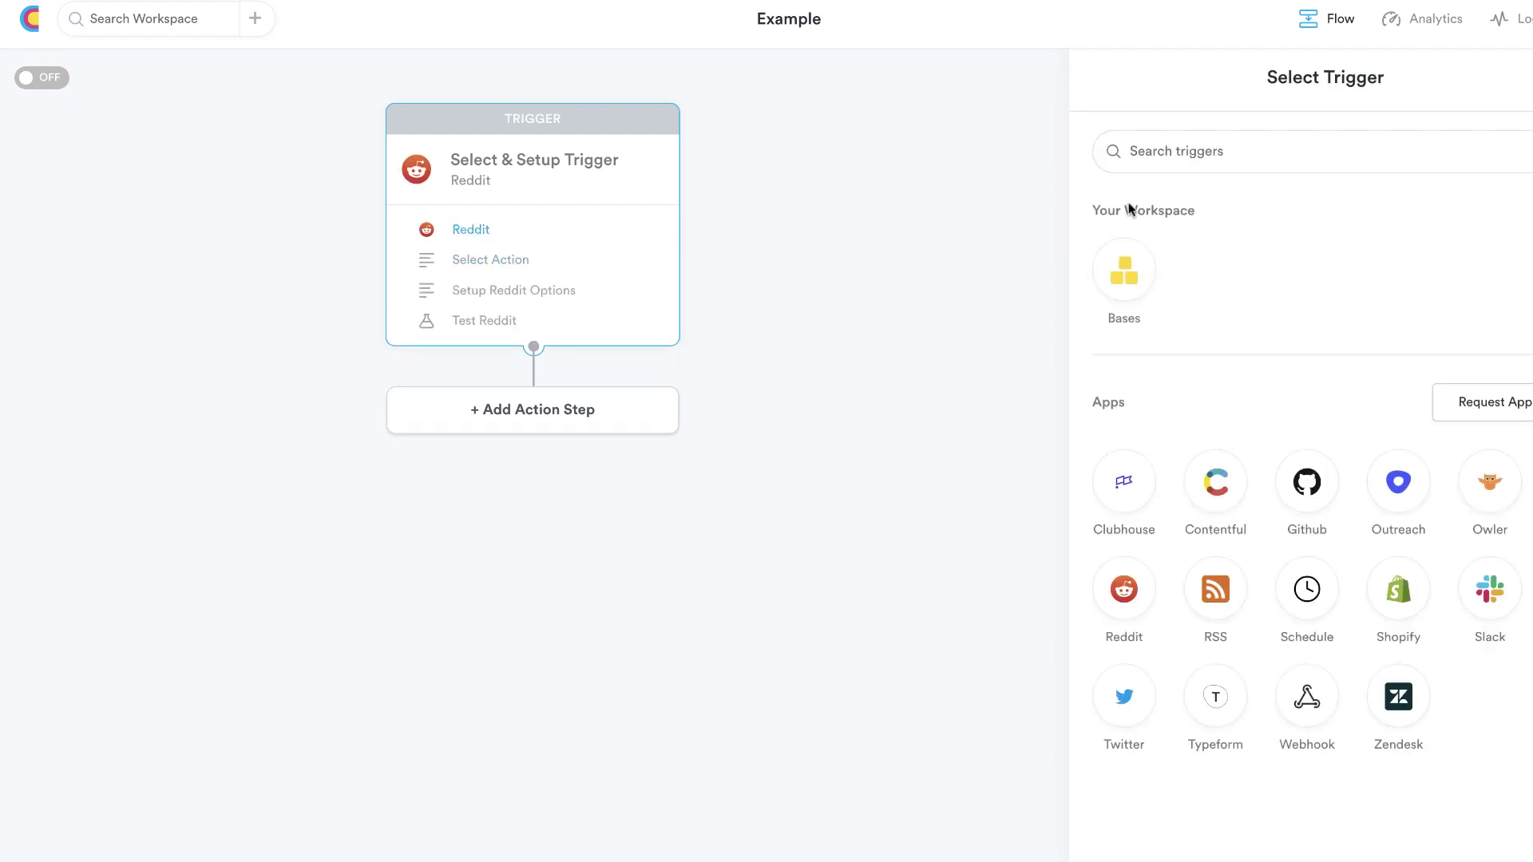
{"action": "left_click", "coordinate": [1124, 697]}
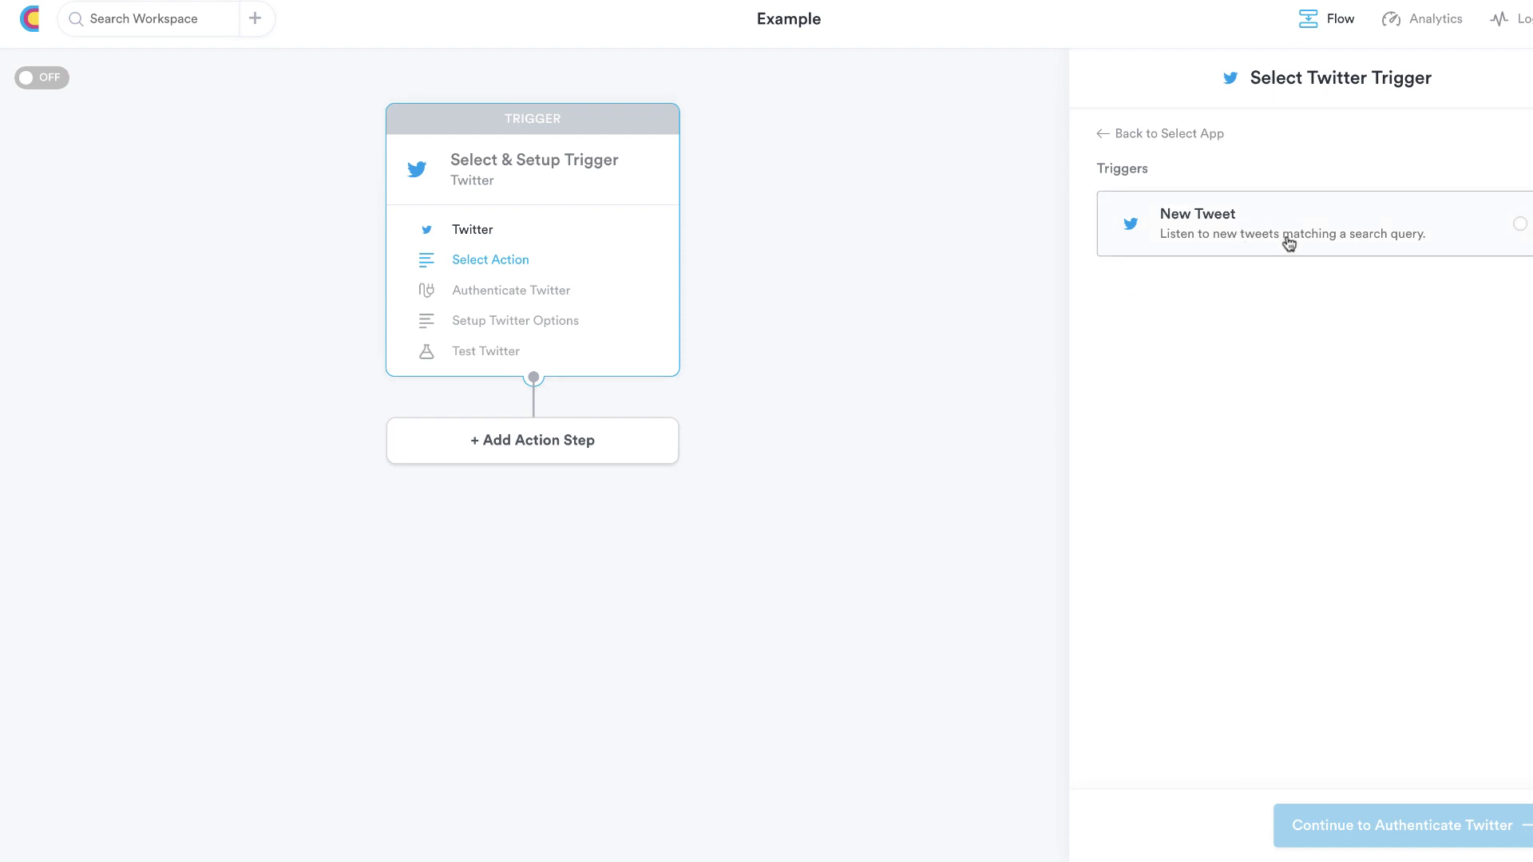
{"action": "left_click", "coordinate": [1289, 242]}
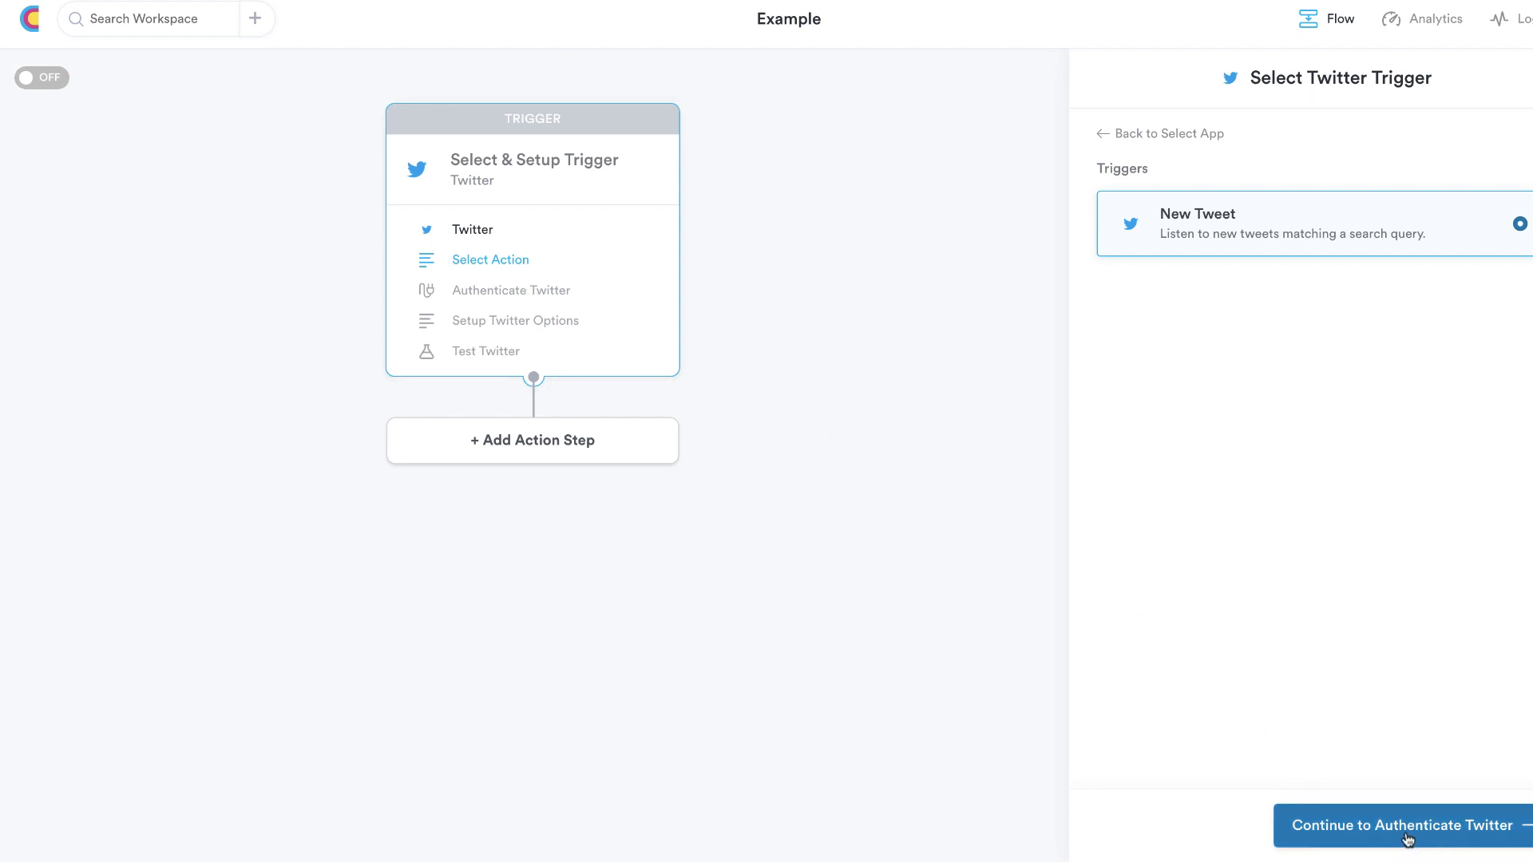
{"action": "left_click", "coordinate": [1104, 136]}
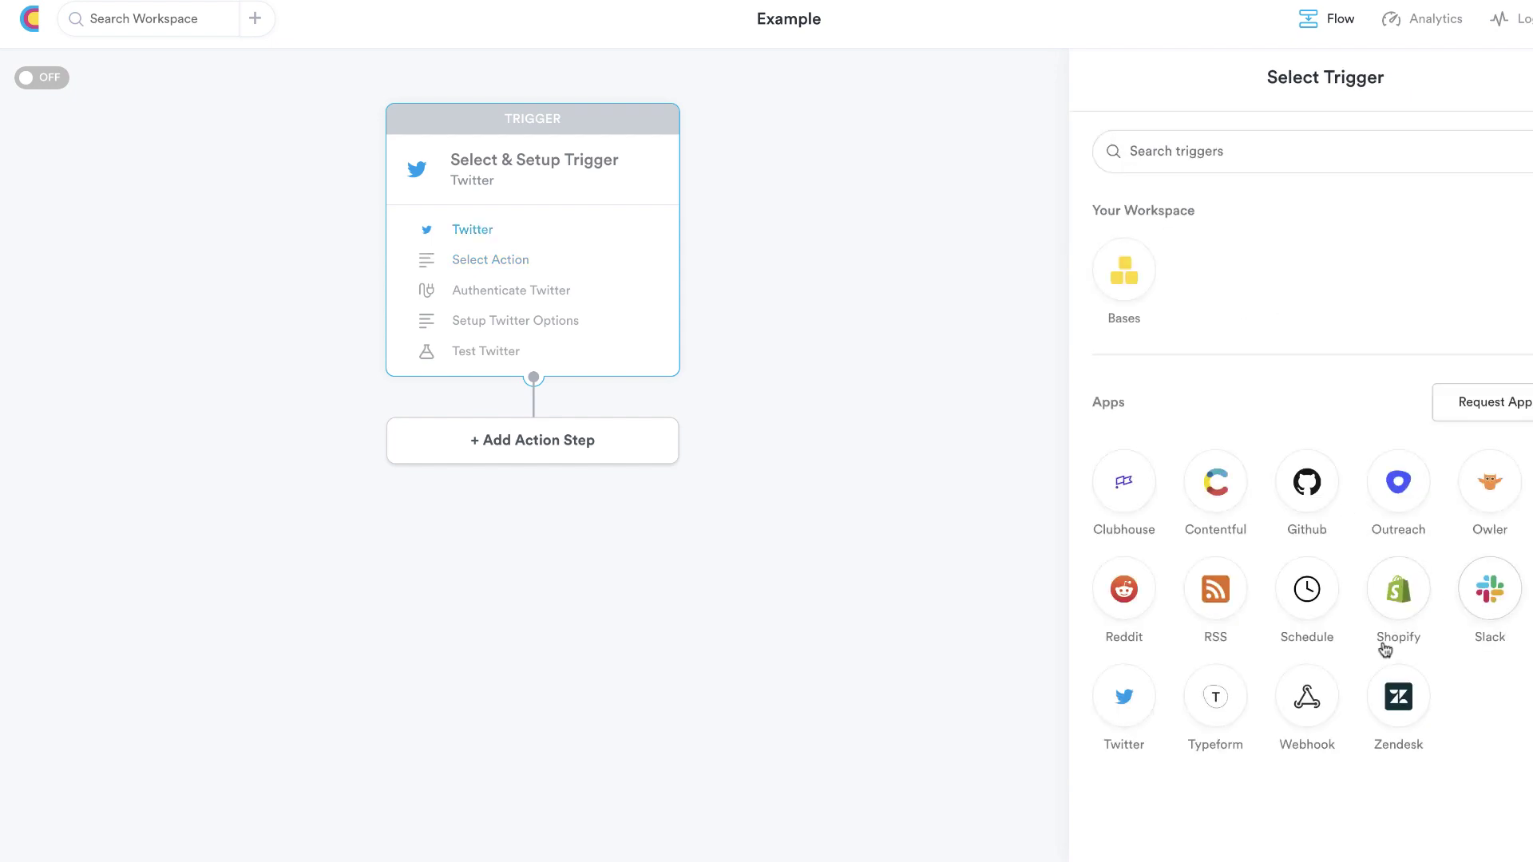
{"action": "left_click", "coordinate": [1200, 598]}
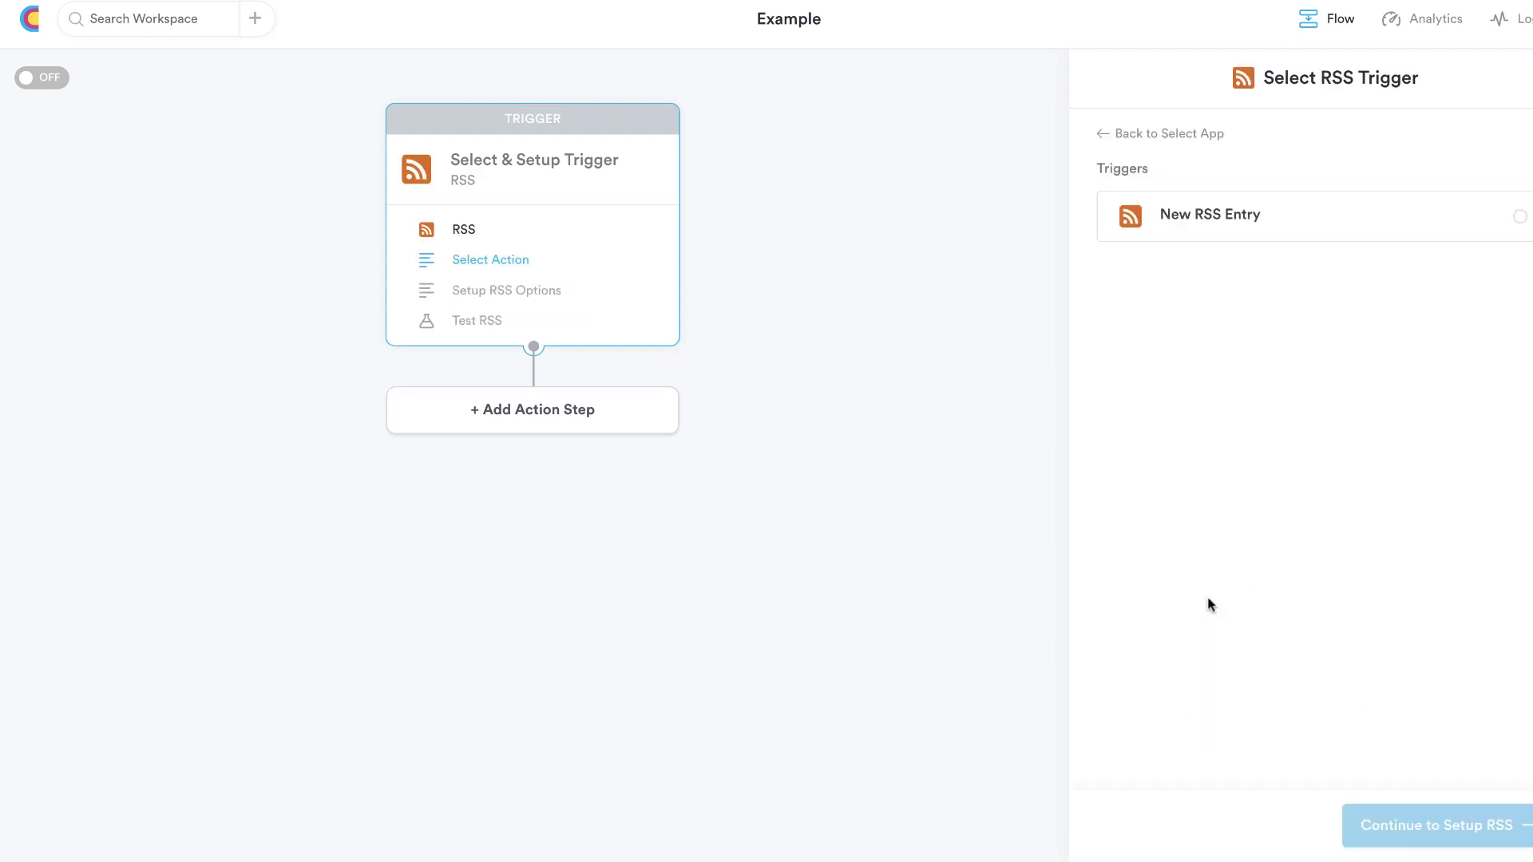
{"action": "left_click", "coordinate": [1334, 232]}
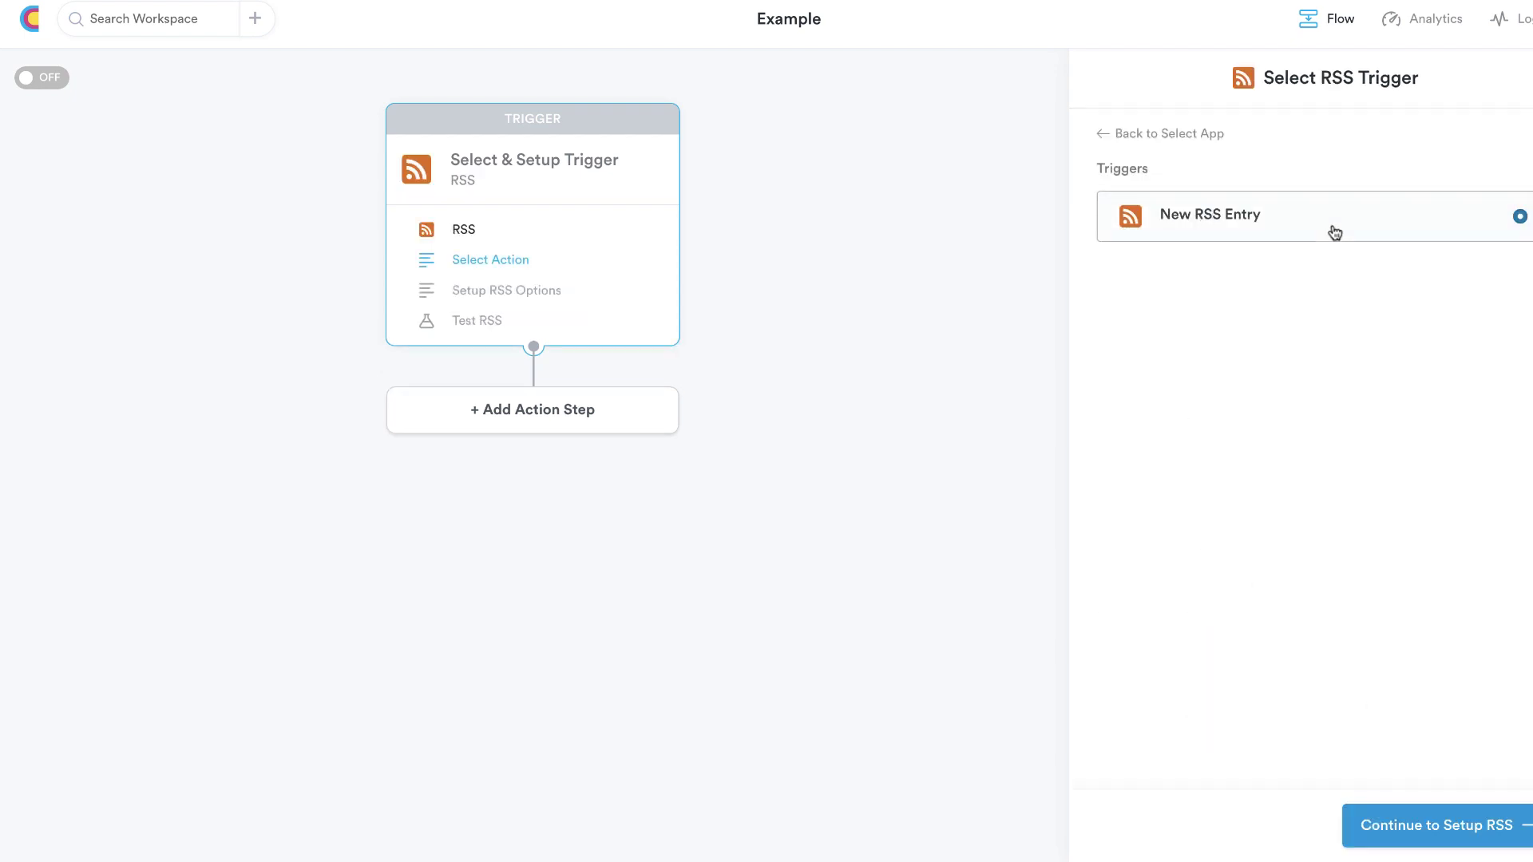
{"action": "left_click", "coordinate": [1431, 828]}
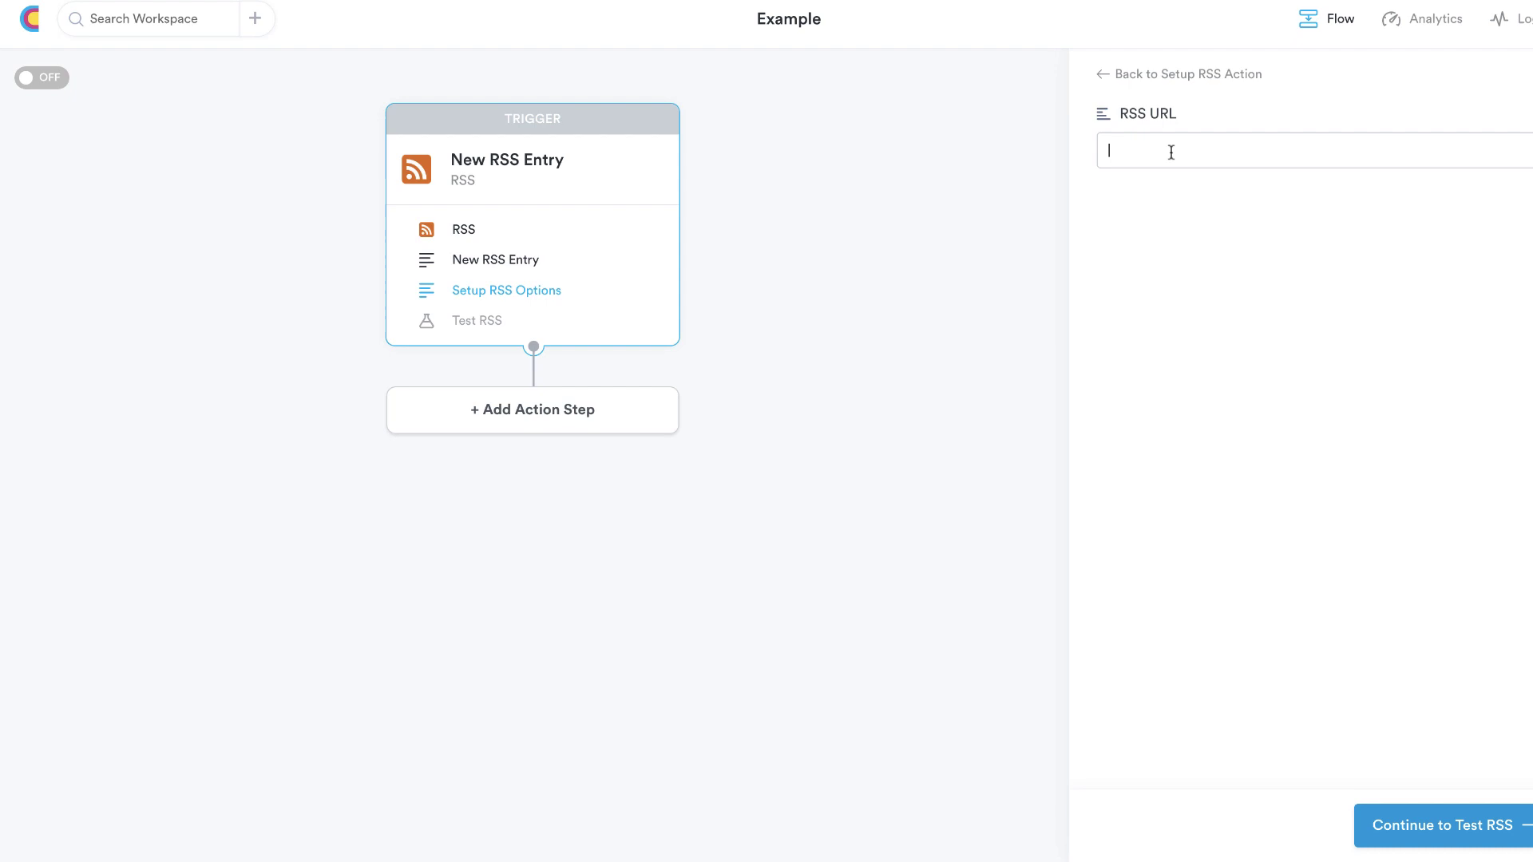
{"action": "type", "text": "https:/"}
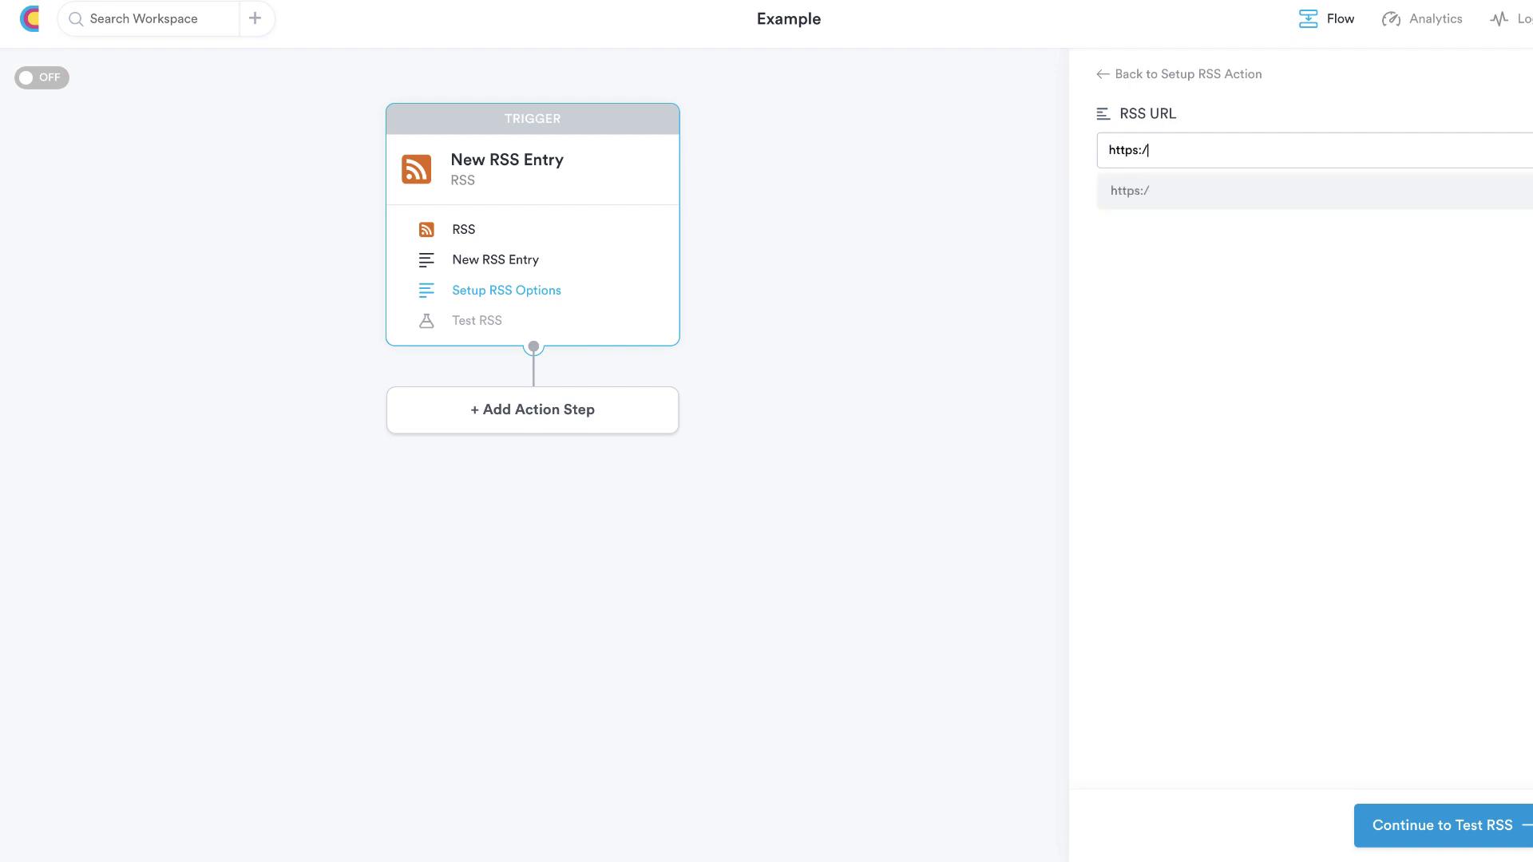
{"action": "type", "text": "/www.techsmar"}
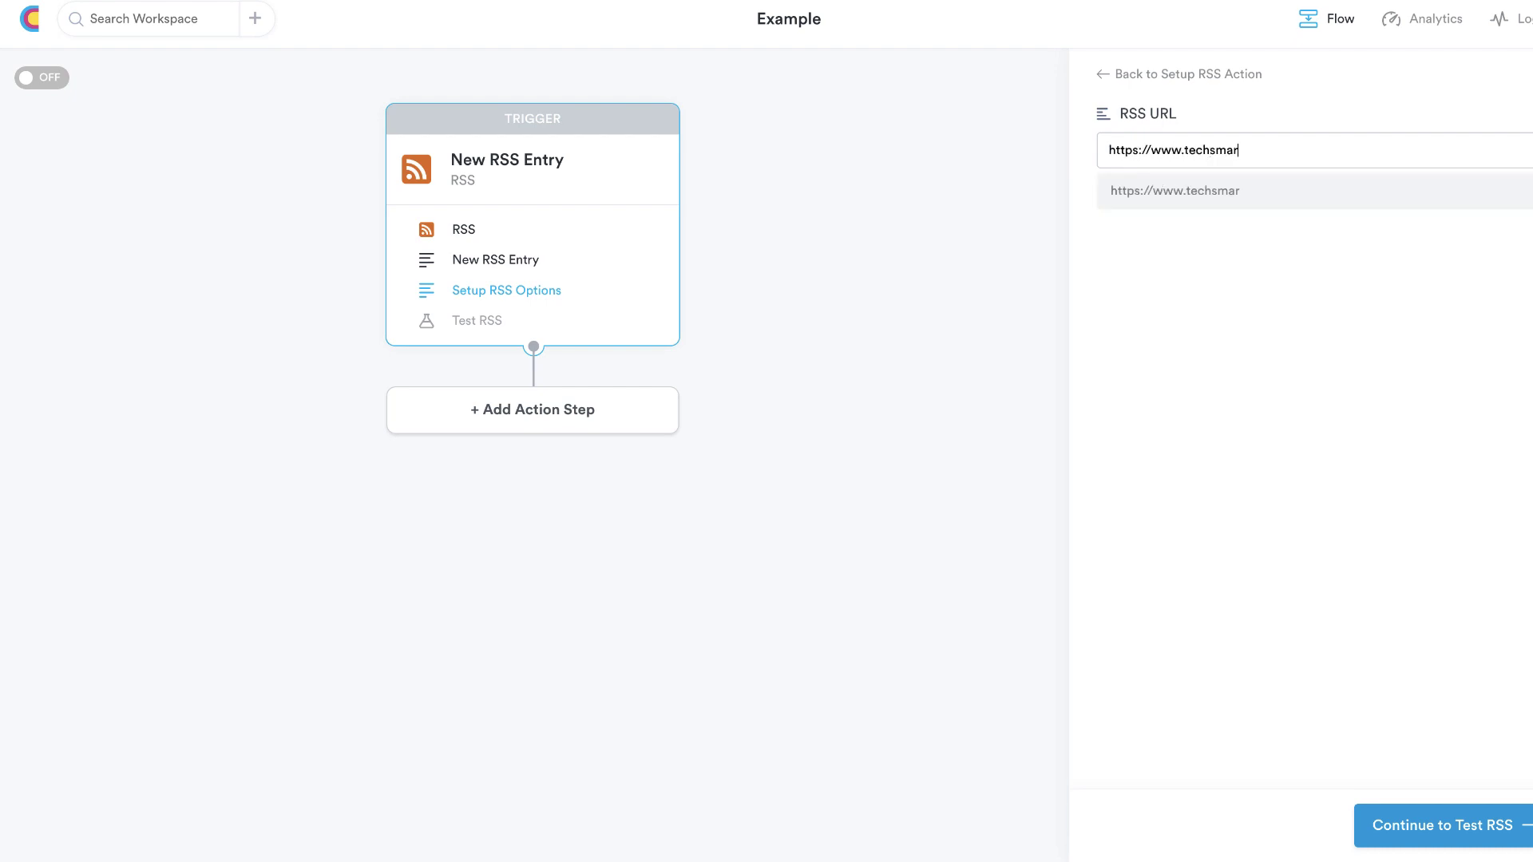
{"action": "type", "text": "tboss.com/blog"}
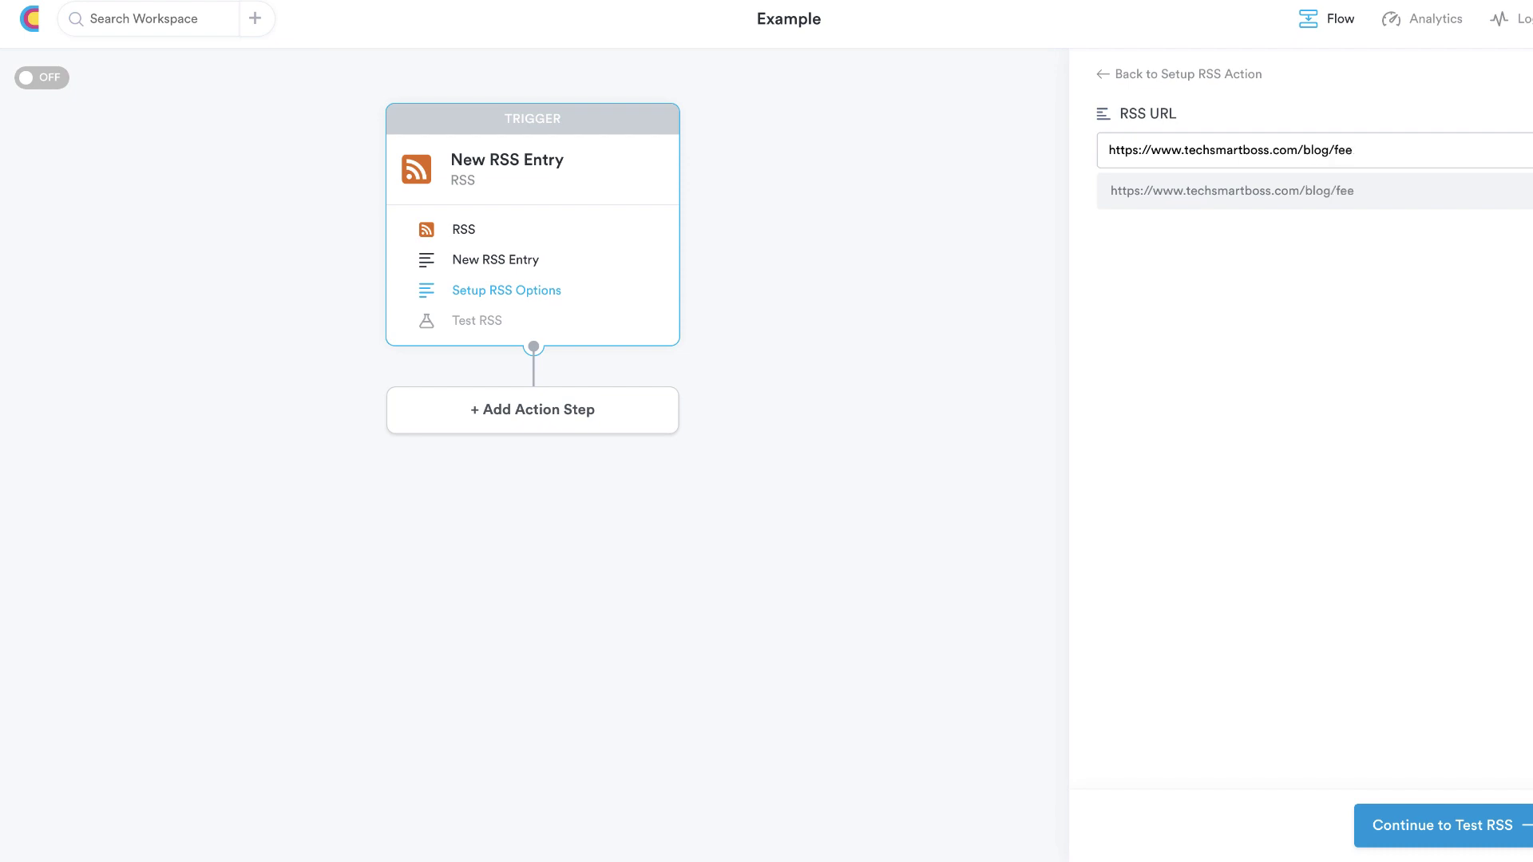
{"action": "type", "text": "/fee"}
{"action": "key", "text": "BackSpace"}
{"action": "key", "text": "BackSpace"}
{"action": "key", "text": "BackSpace"}
{"action": "key", "text": "BackSpace"}
{"action": "key", "text": "BackSpace"}
{"action": "type", "text": "ed"}
Pull sample data from the RSS feed and add an empty first action step
{"action": "left_click", "coordinate": [1479, 831]}
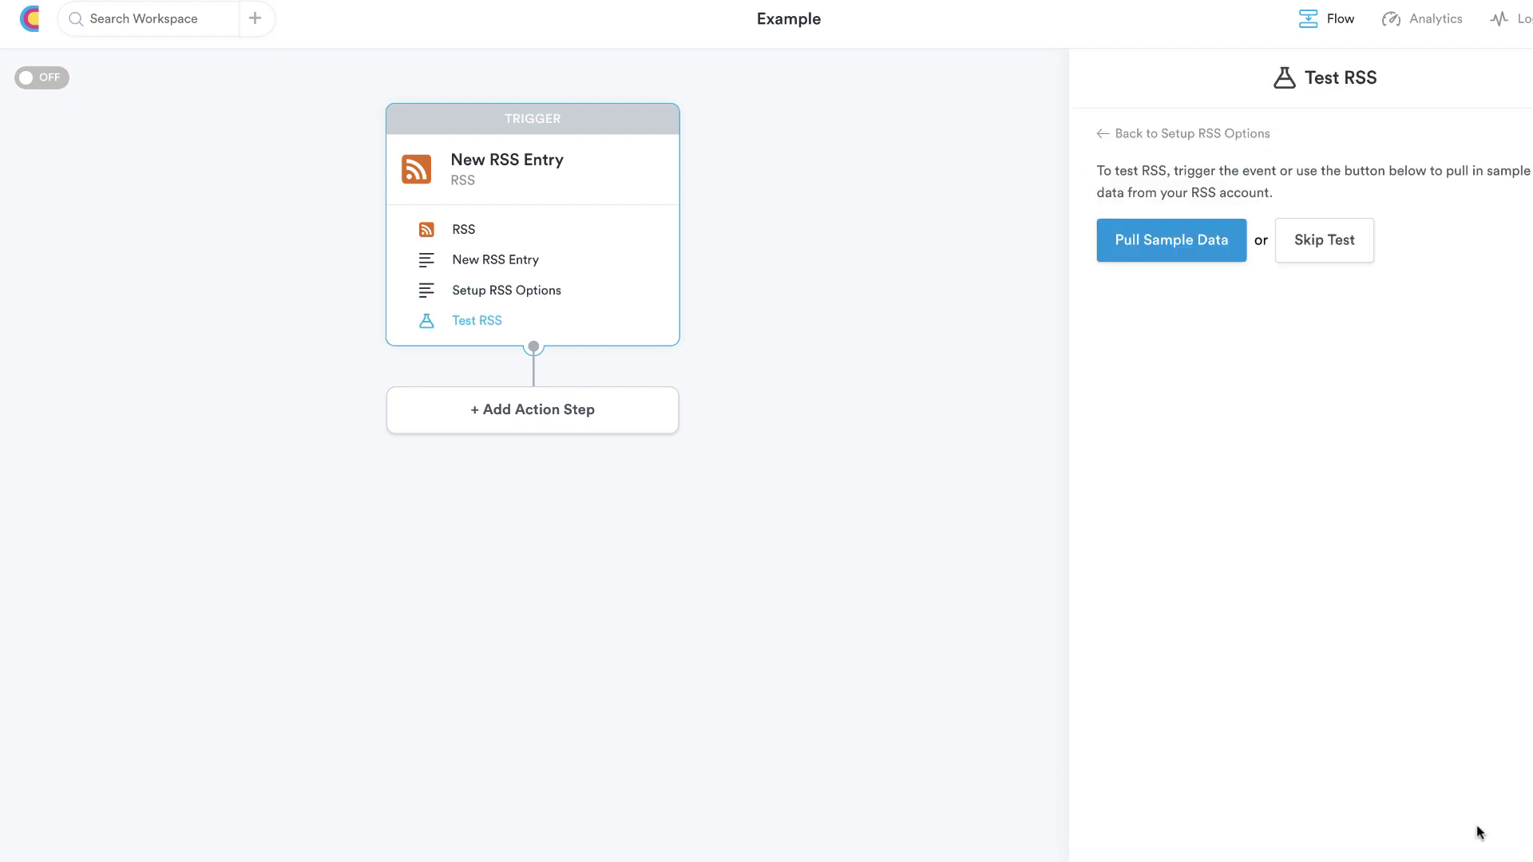
{"action": "left_click", "coordinate": [1188, 256]}
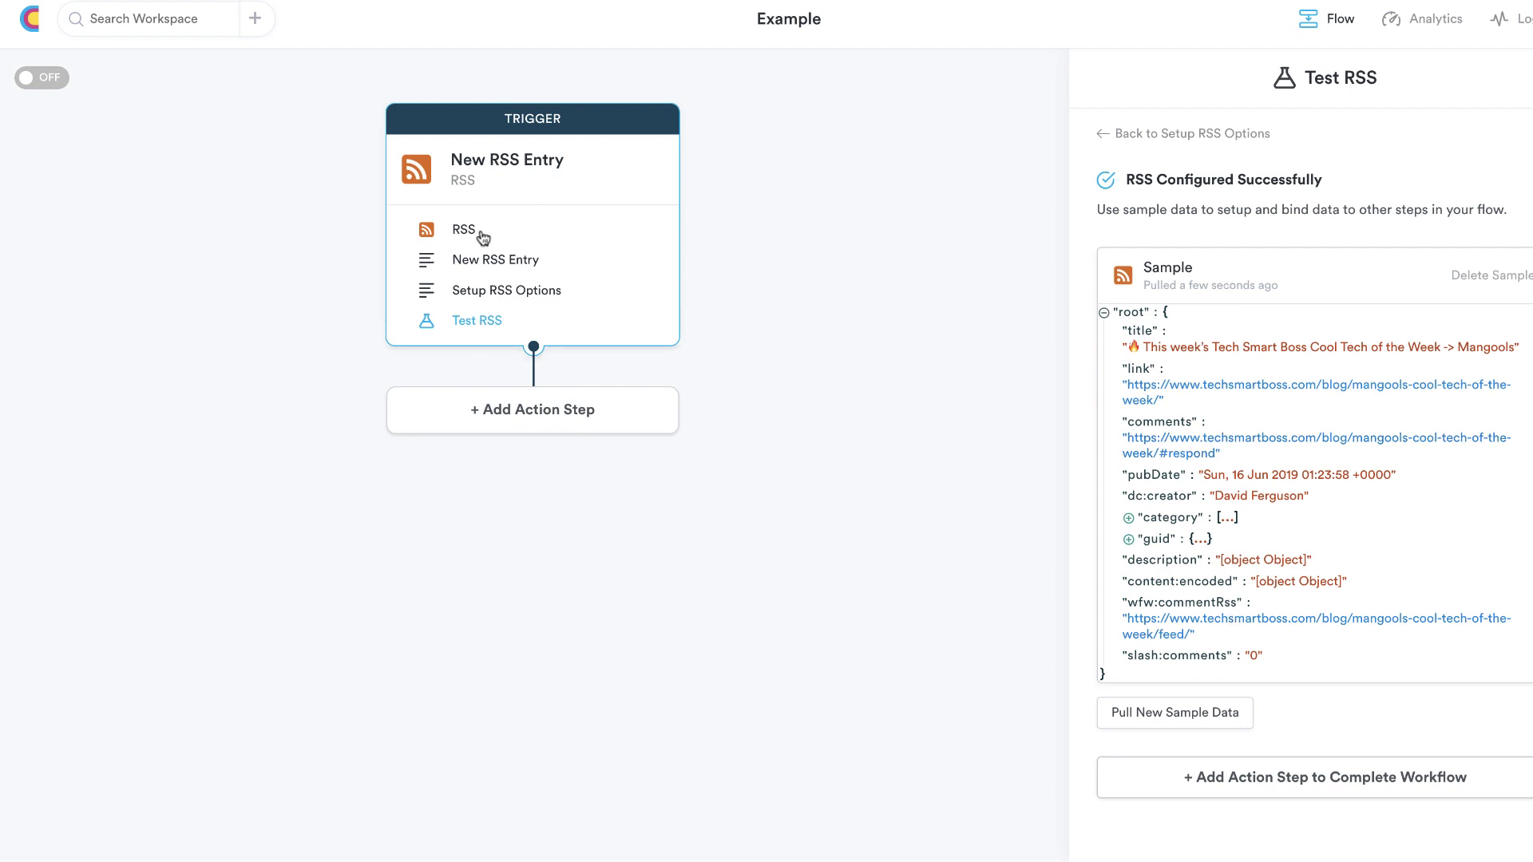
{"action": "left_click", "coordinate": [531, 424]}
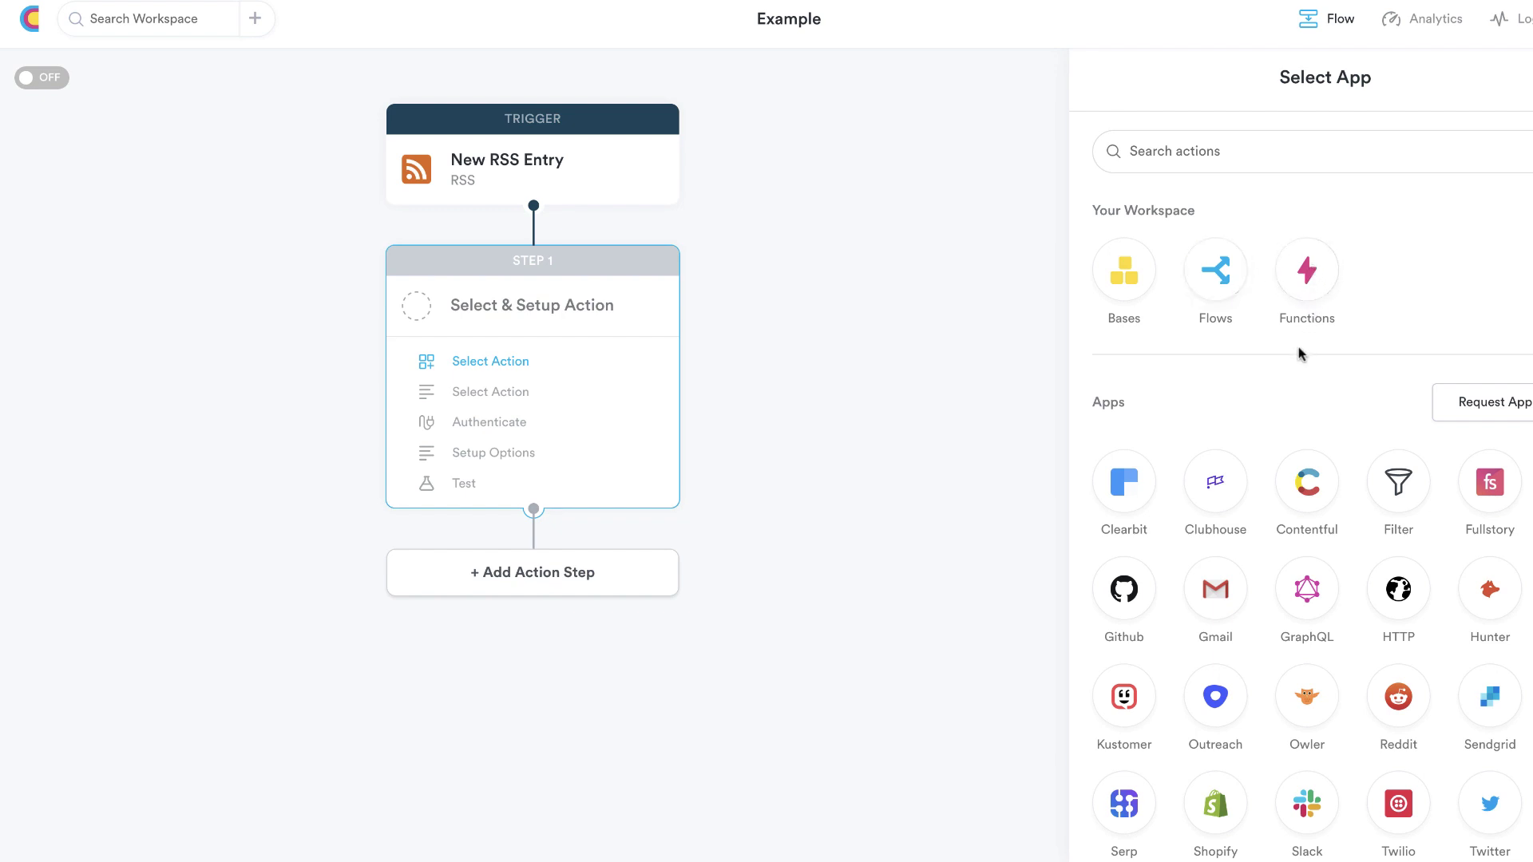
{"action": "scroll", "coordinate": [1298, 348], "scroll_direction": "down", "scroll_amount": 3}
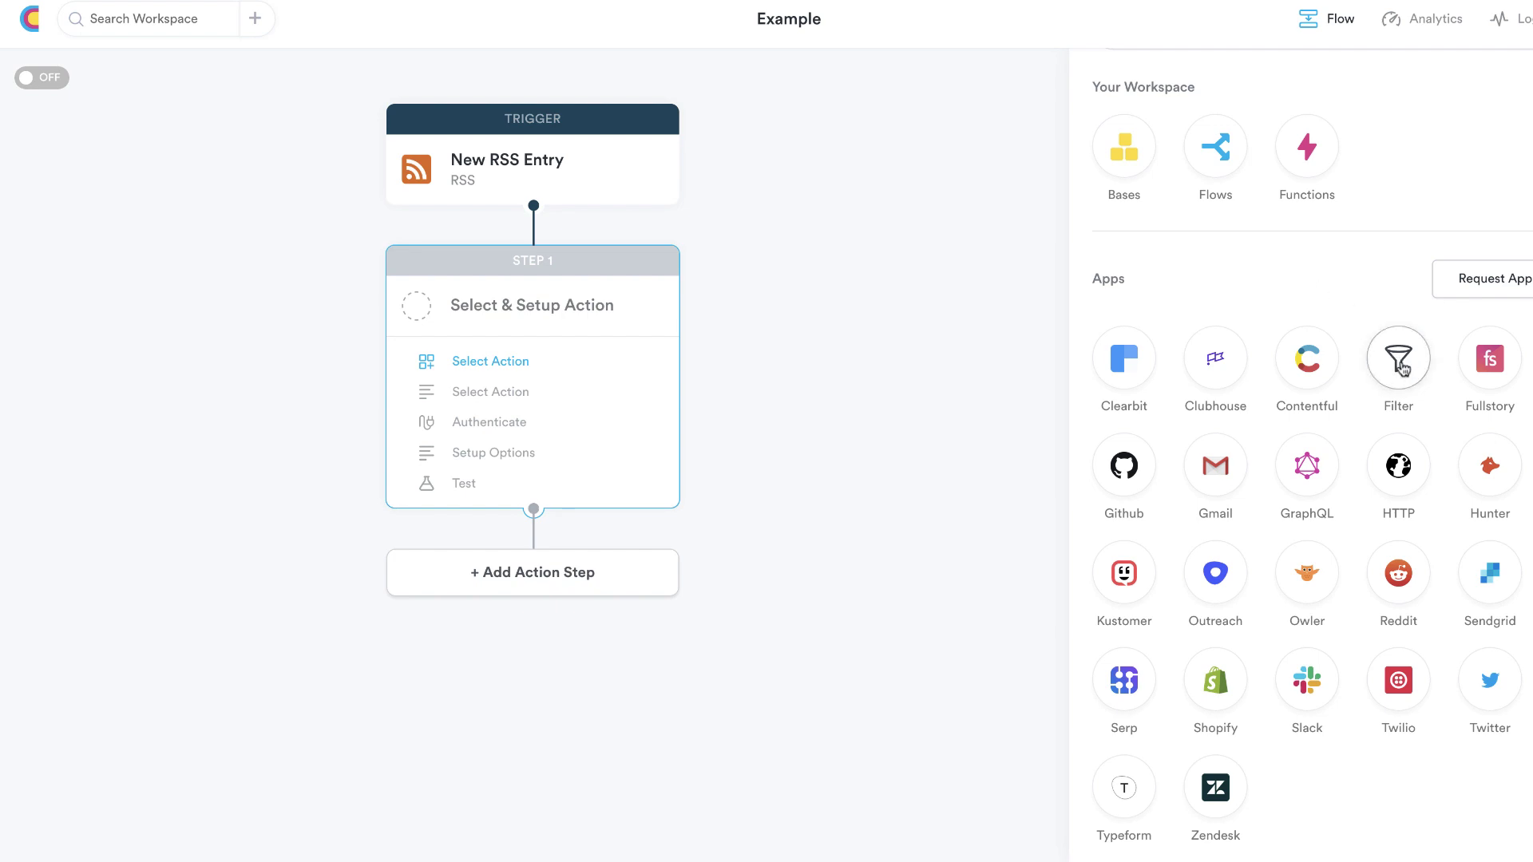
Make Step 1 a Filter action and start Condition 1 using the trigger's category field
{"action": "left_click", "coordinate": [1403, 366]}
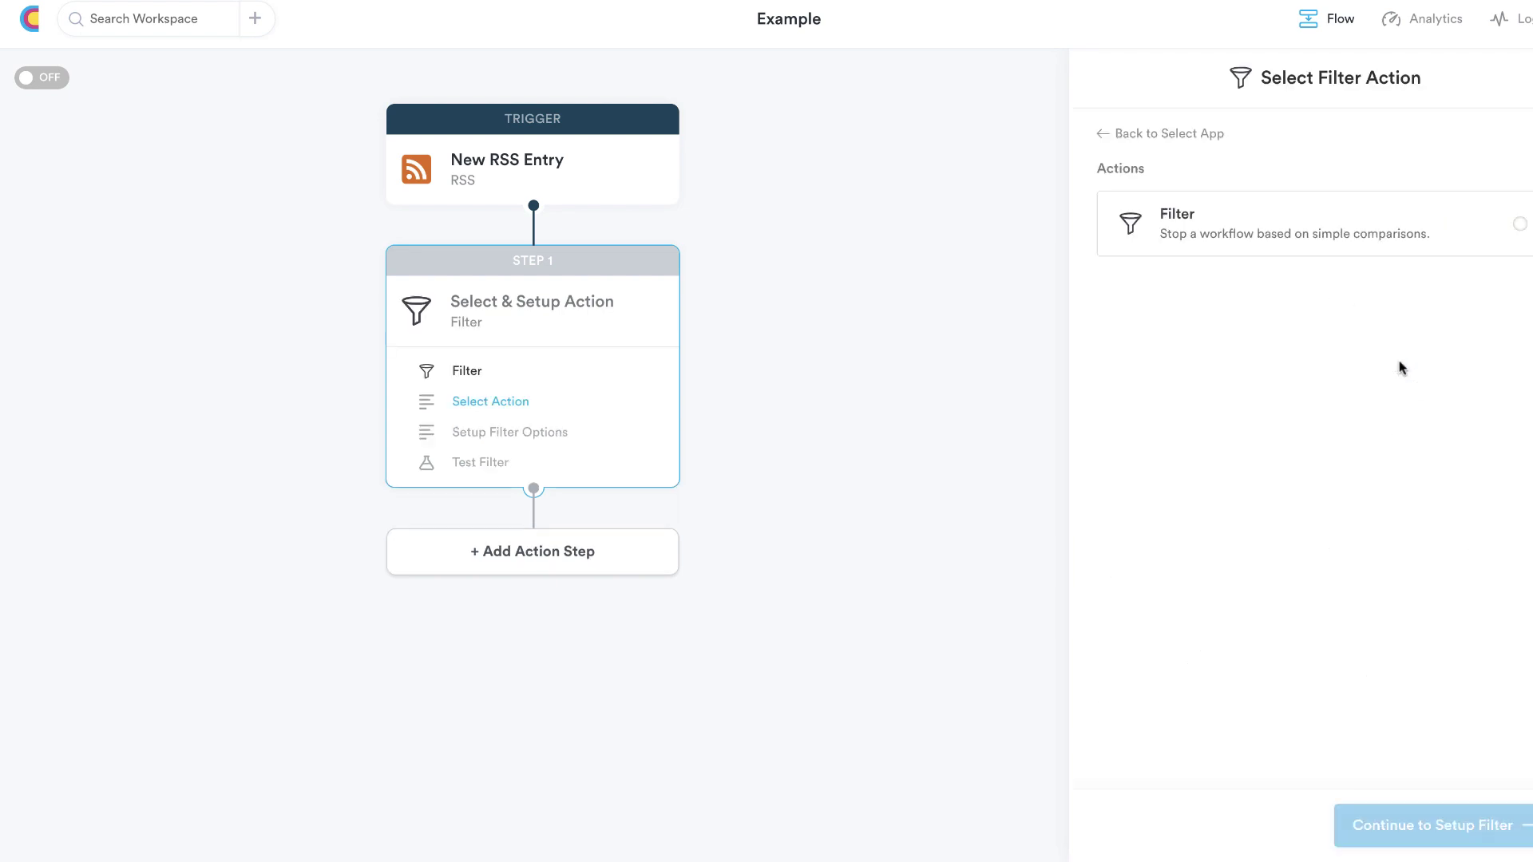
{"action": "left_click", "coordinate": [1245, 229]}
{"action": "left_click", "coordinate": [1393, 821]}
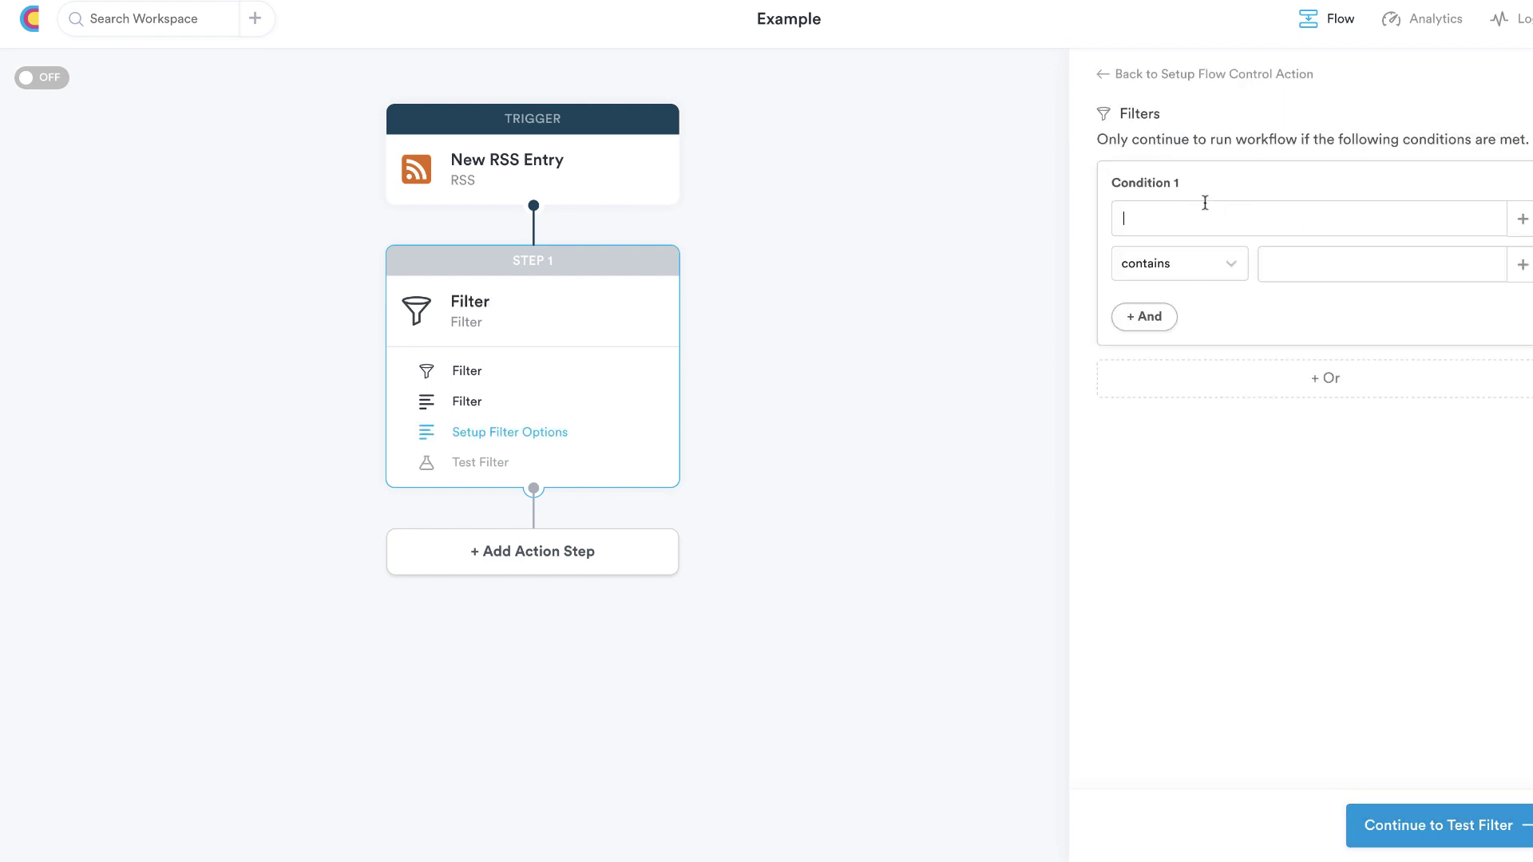
{"action": "left_click", "coordinate": [1219, 266]}
{"action": "left_click", "coordinate": [1236, 222]}
{"action": "type", "text": "{{"}
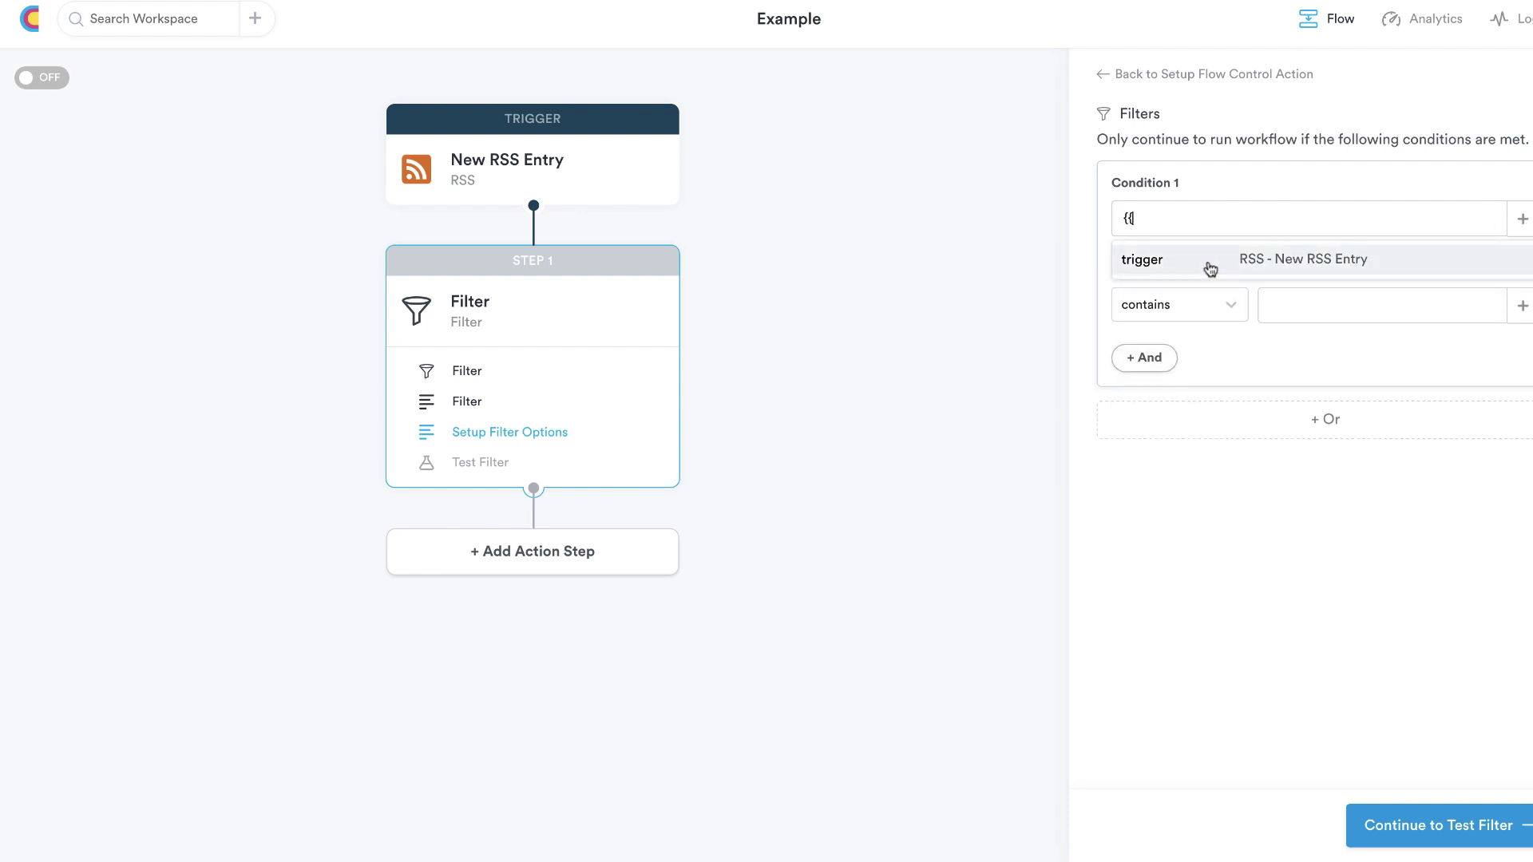
{"action": "left_click", "coordinate": [1210, 269]}
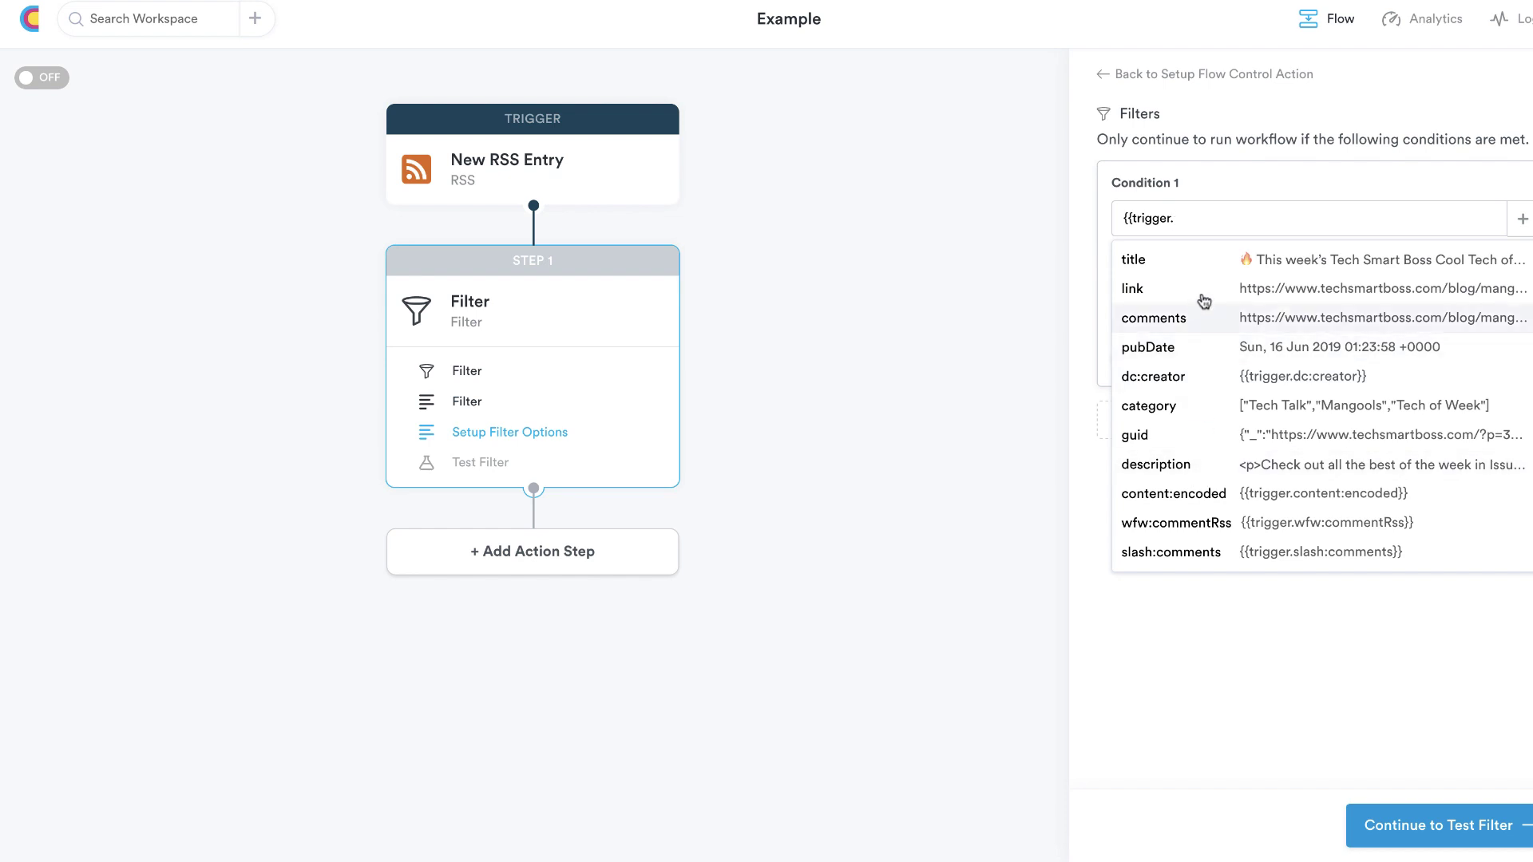
{"action": "left_click", "coordinate": [1185, 412]}
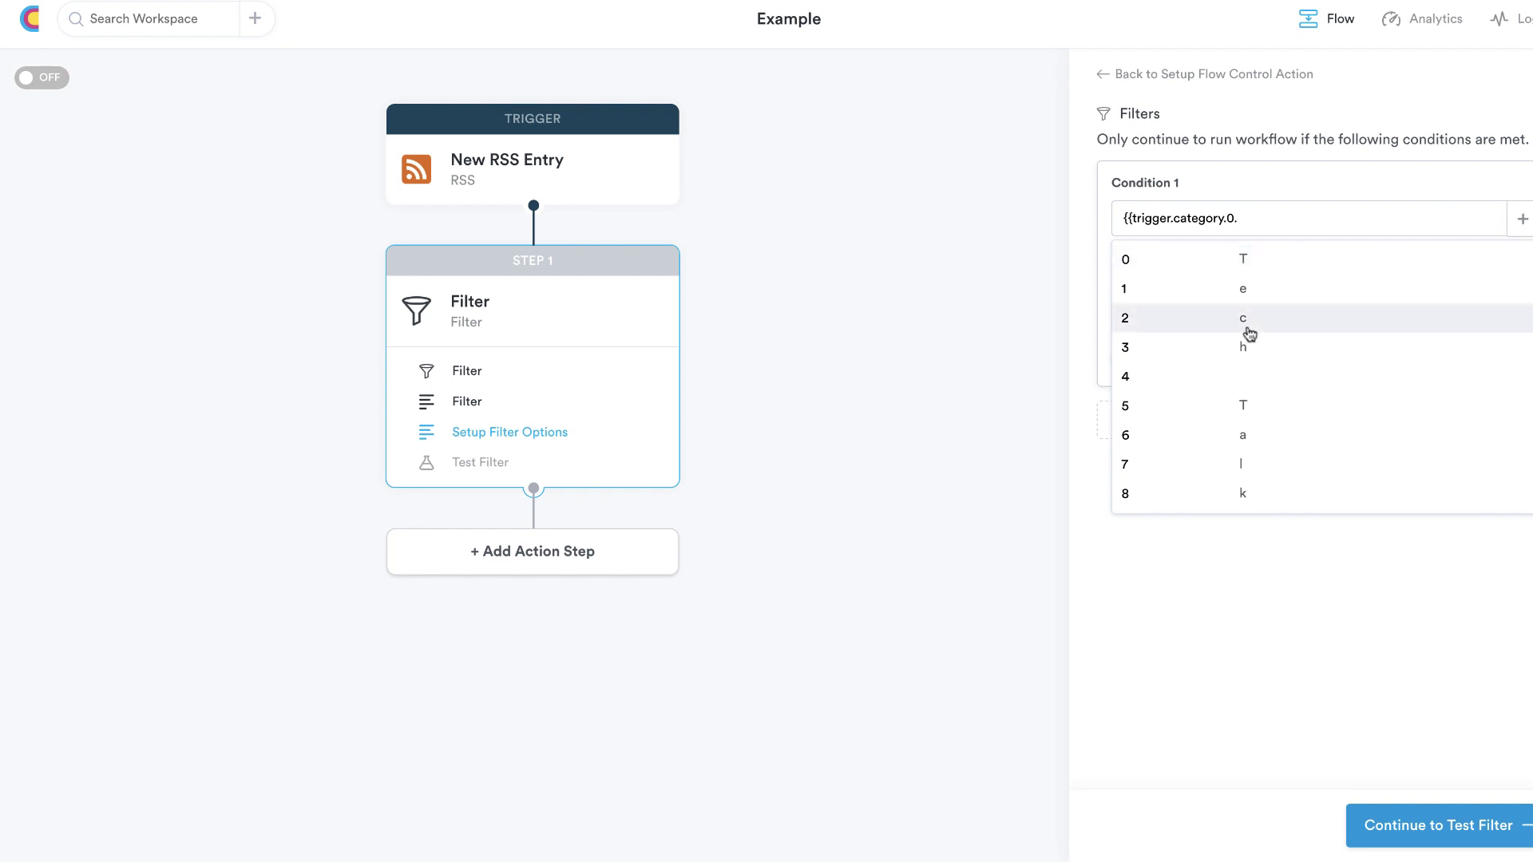
{"action": "left_click", "coordinate": [1369, 190]}
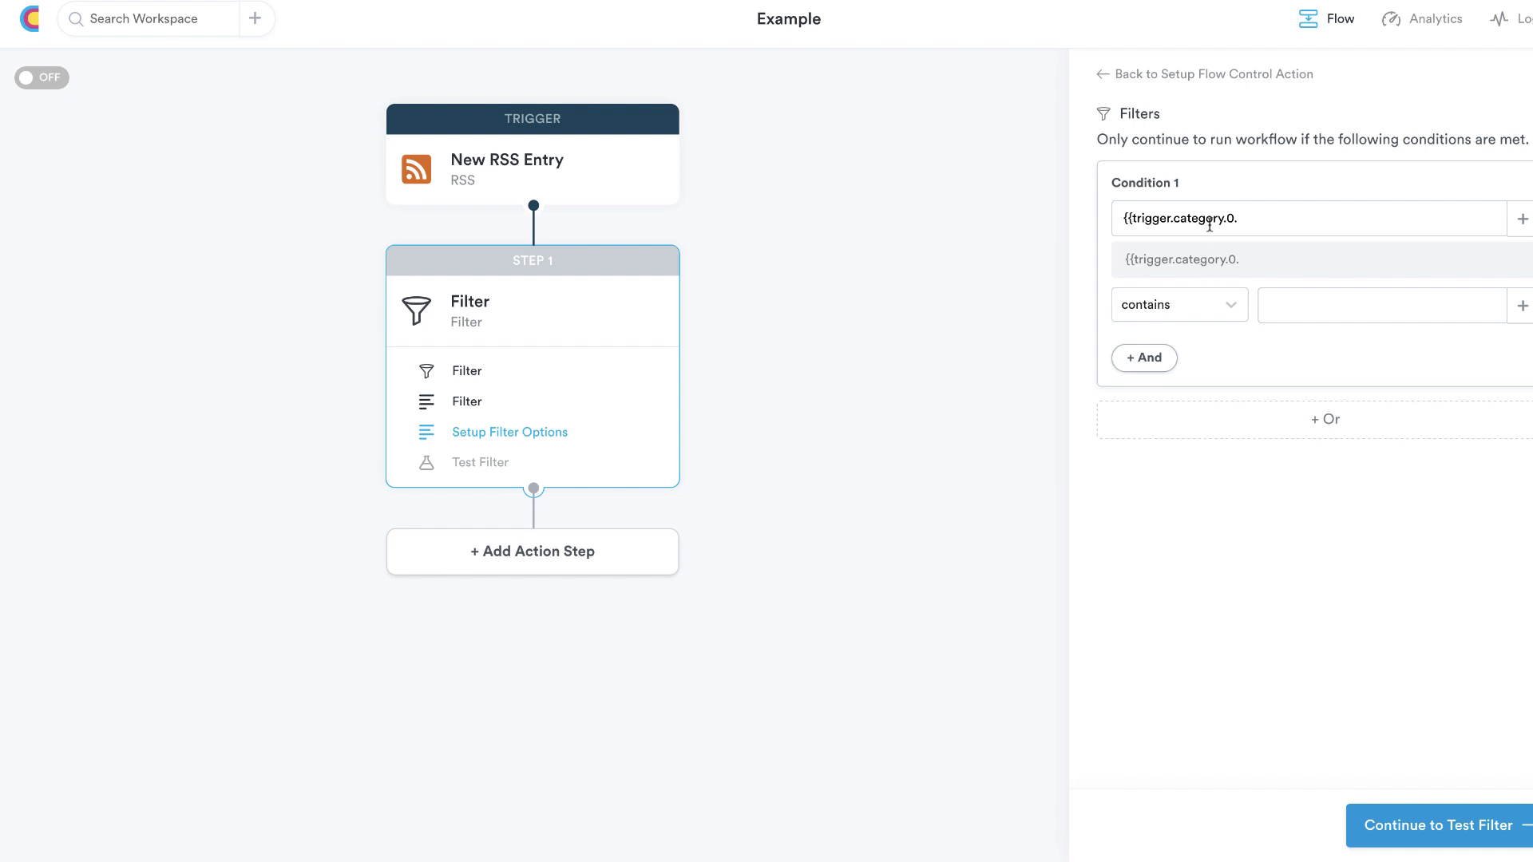
Rebuild the condition as trigger.category.0 contains Podcast and test it; the workflow would stop
{"action": "left_click_drag", "start_coordinate": [1242, 218], "coordinate": [1119, 218]}
{"action": "key", "text": "BackSpace"}
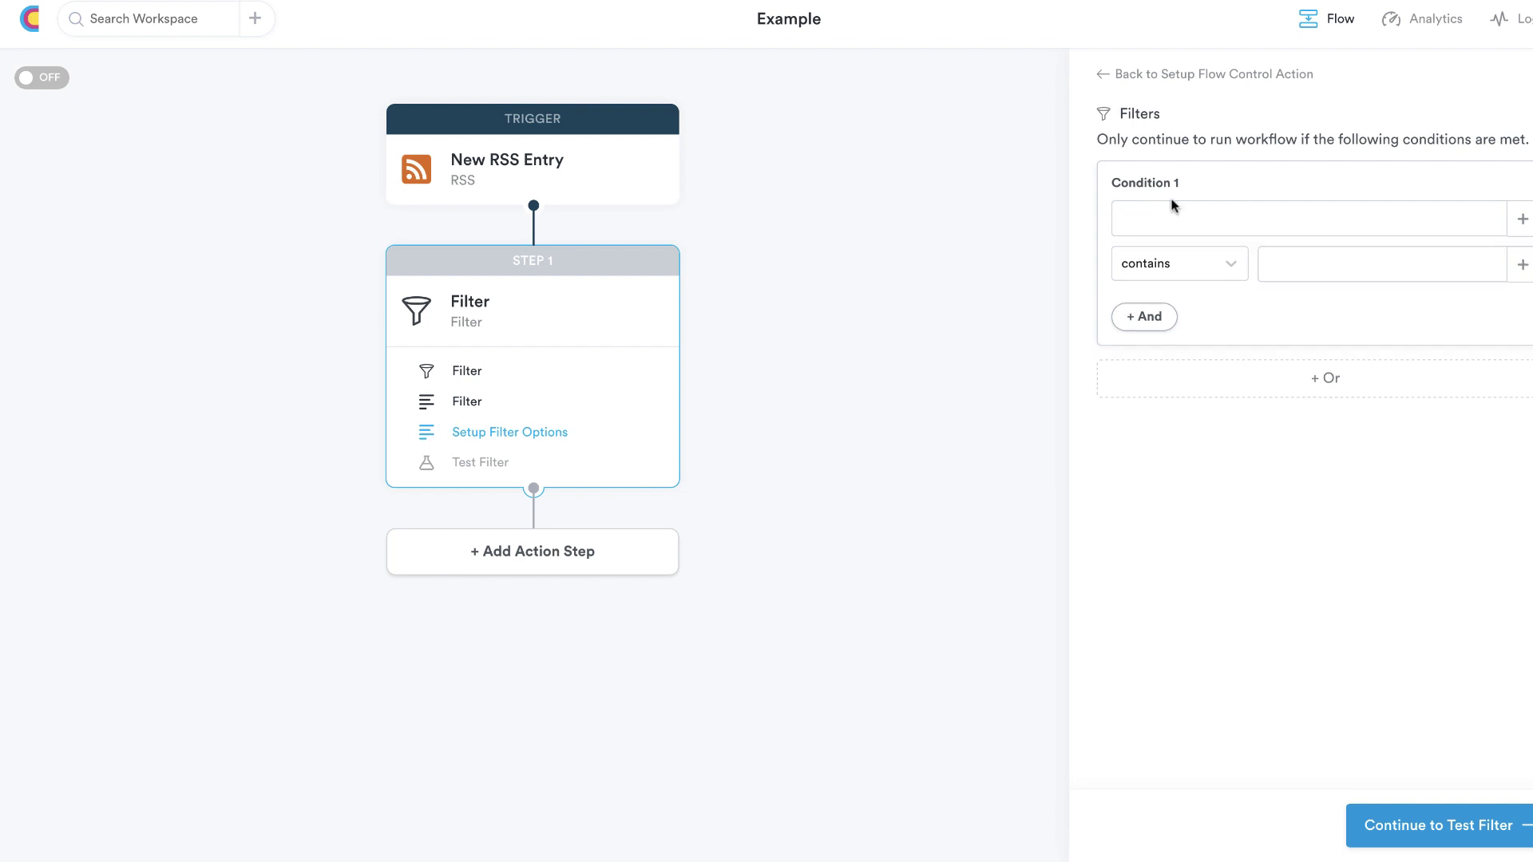
{"action": "type", "text": "{{"}
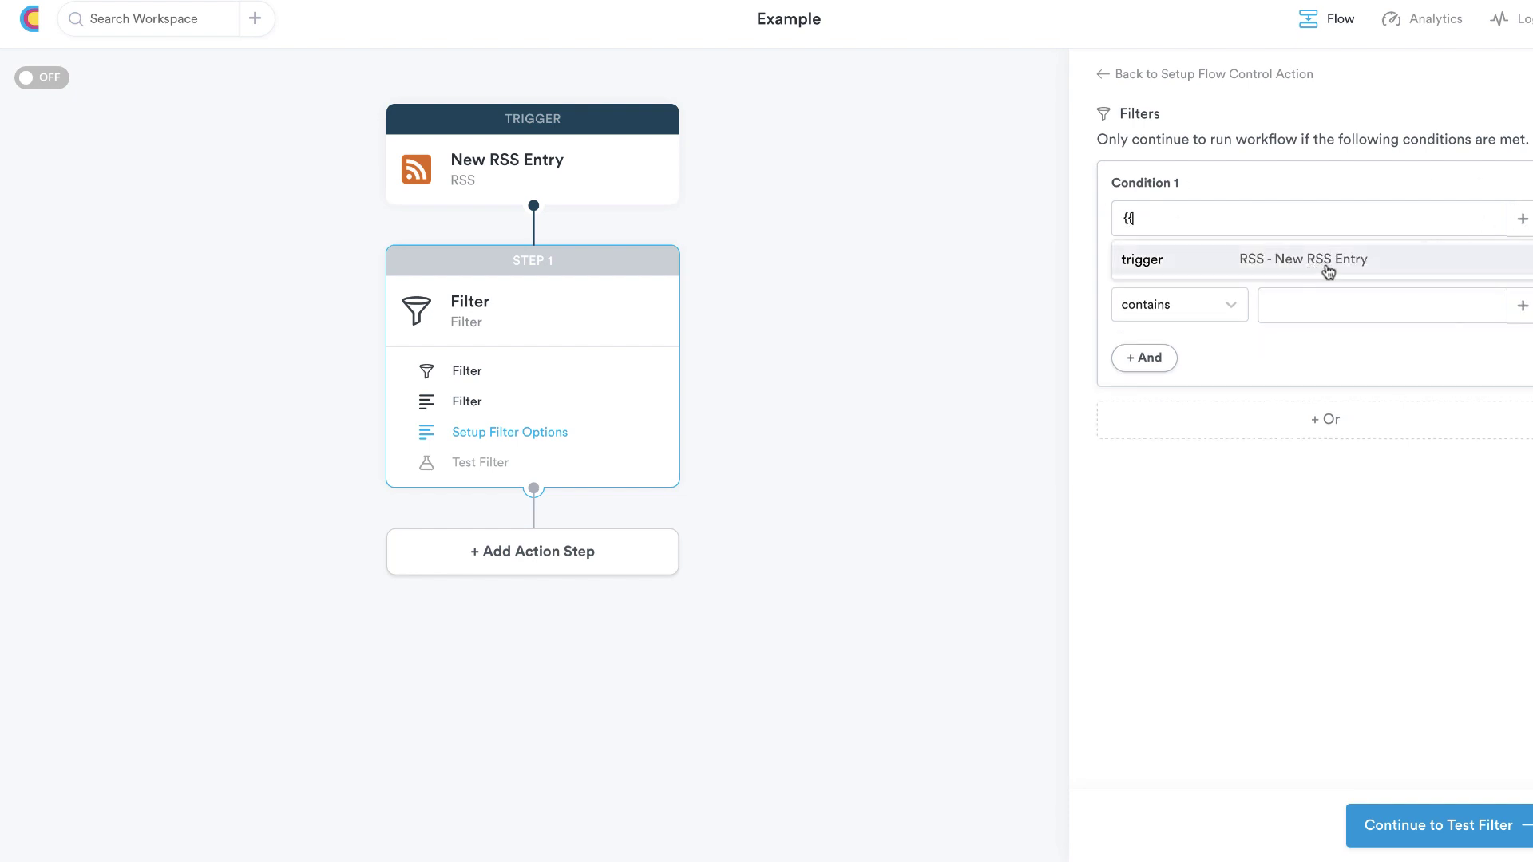
{"action": "left_click", "coordinate": [1327, 264]}
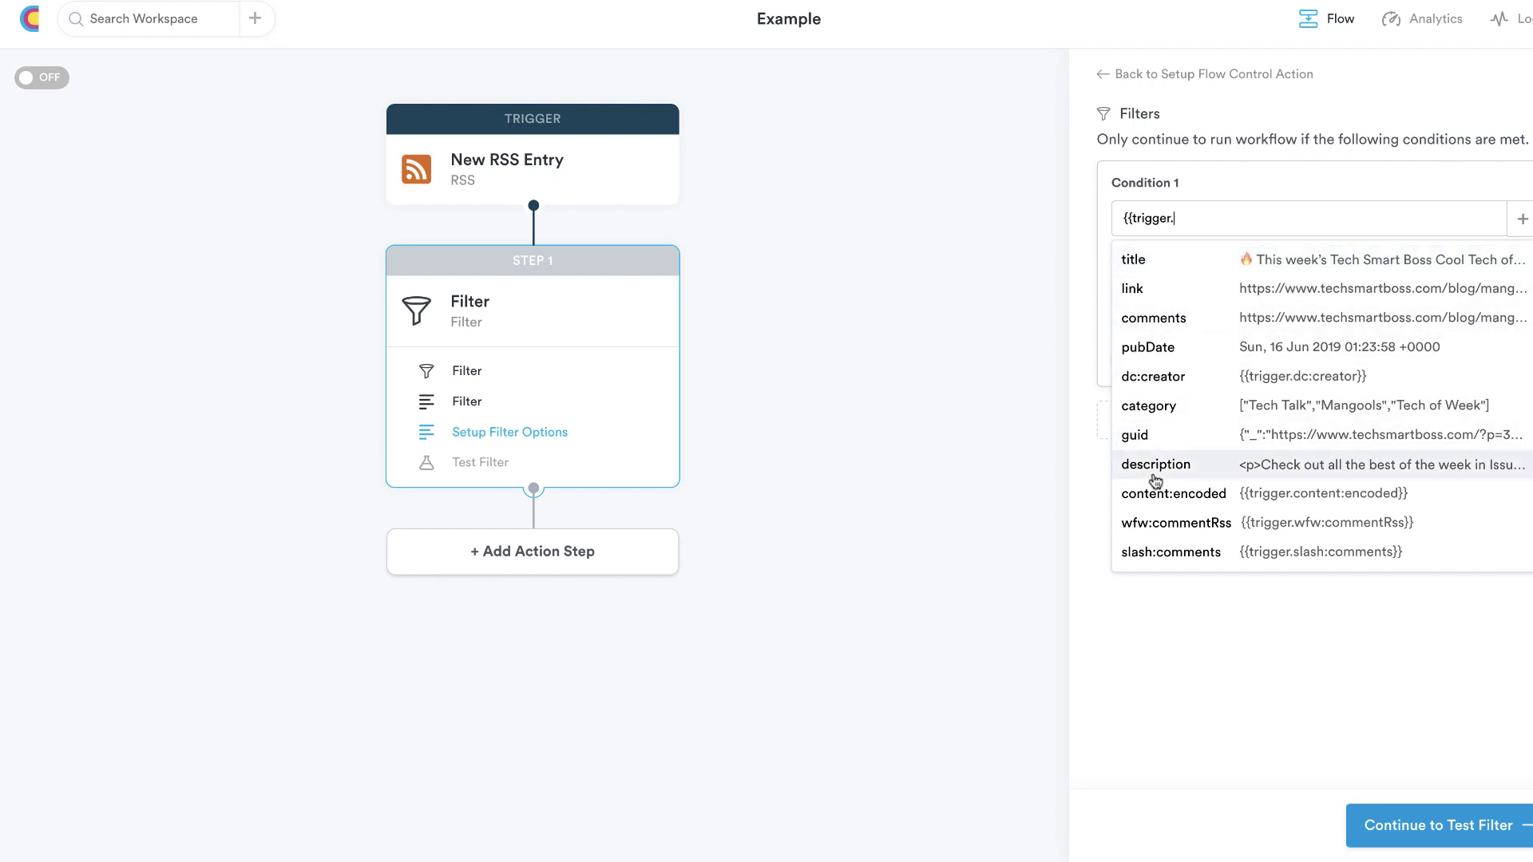
{"action": "left_click", "coordinate": [1130, 408]}
{"action": "left_click", "coordinate": [1129, 574]}
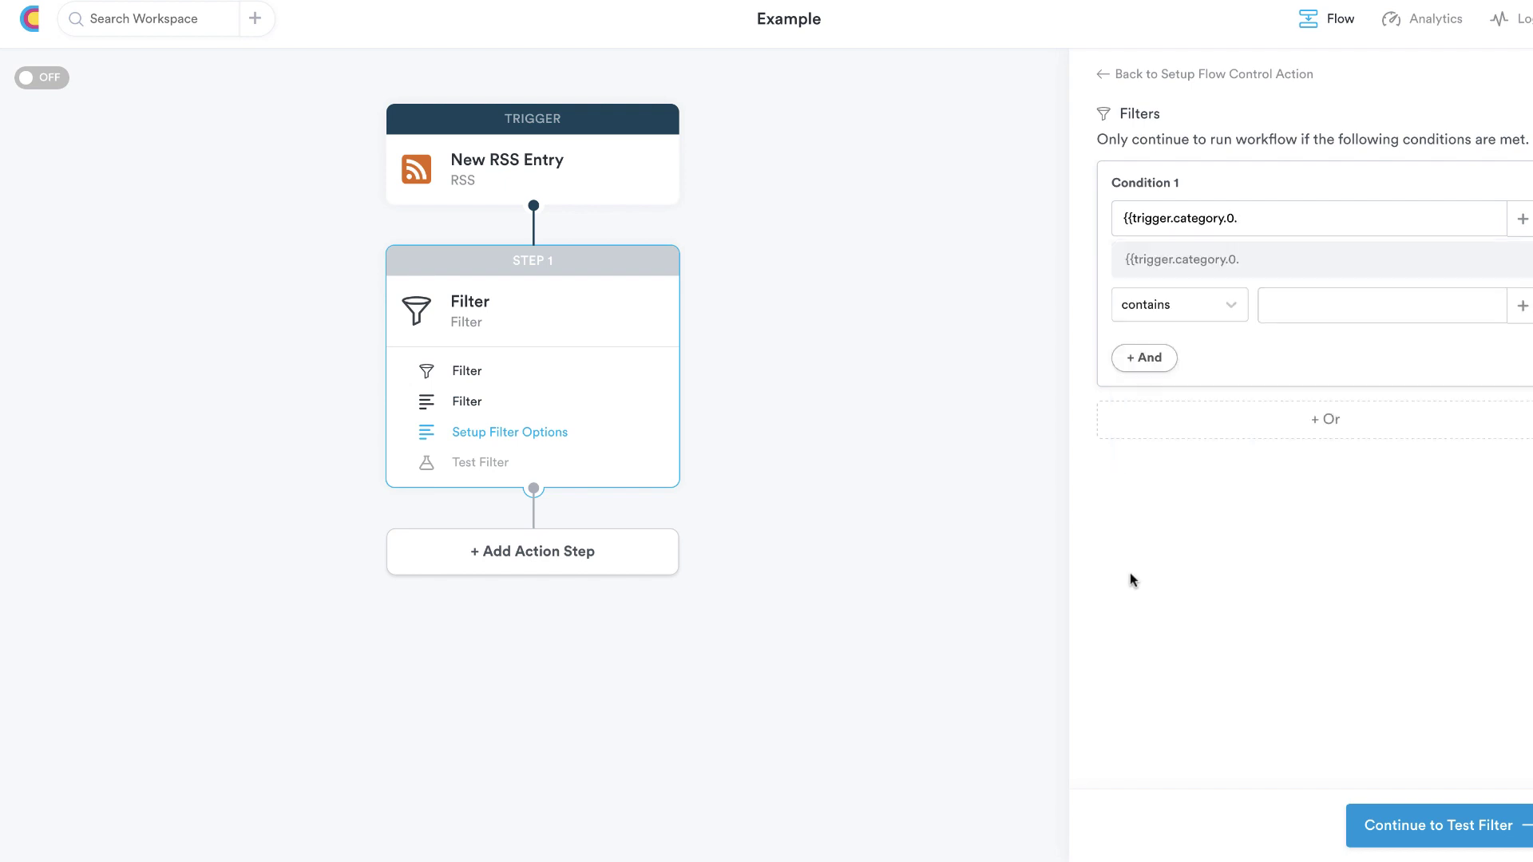
{"action": "left_click", "coordinate": [1180, 317]}
{"action": "left_click", "coordinate": [1180, 318]}
{"action": "left_click", "coordinate": [1294, 306]}
{"action": "left_click", "coordinate": [1430, 832]}
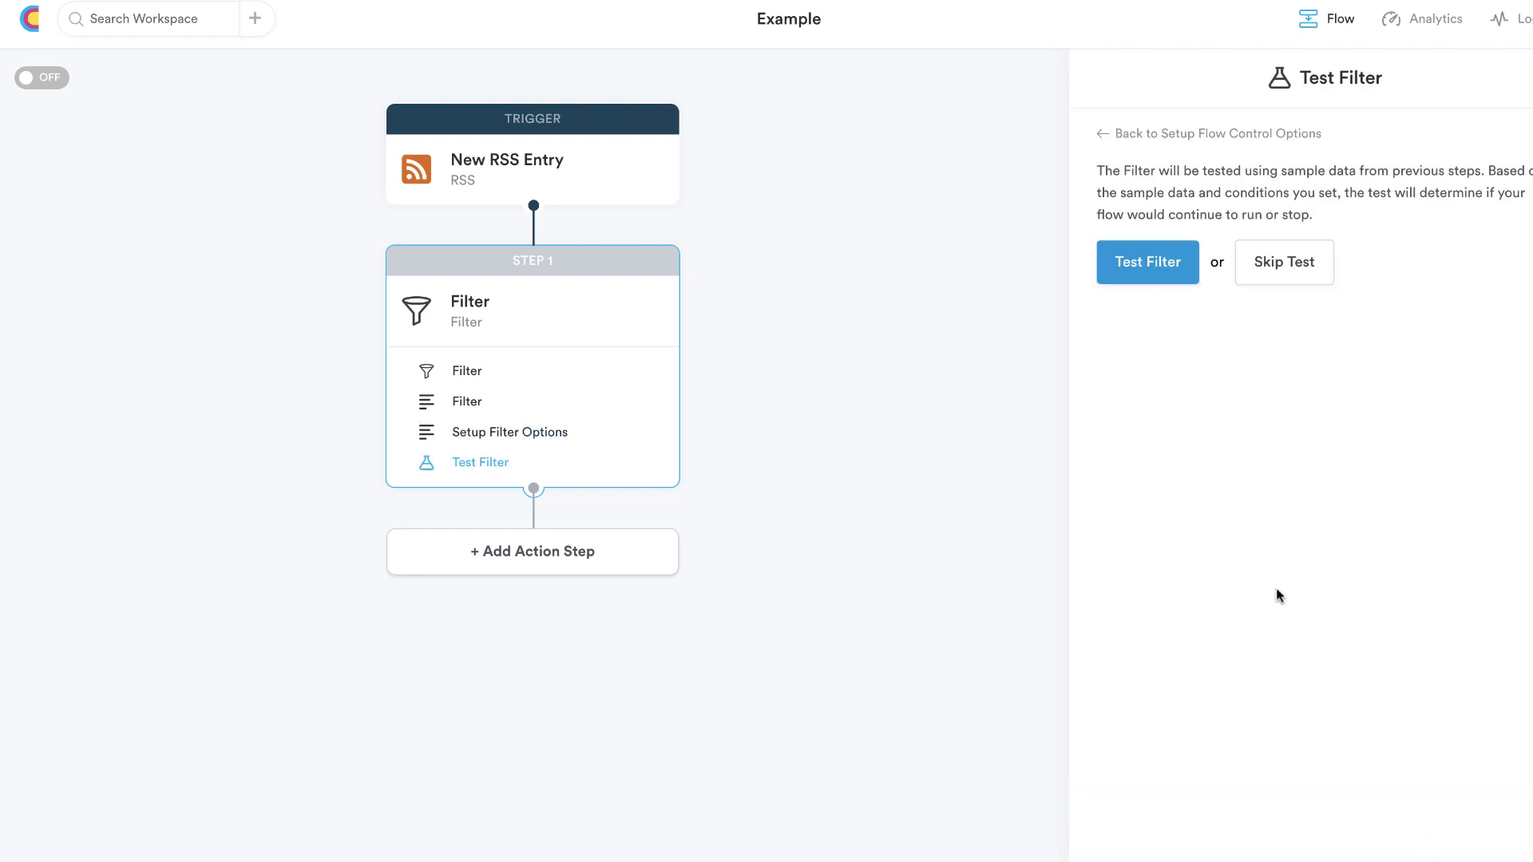
{"action": "left_click", "coordinate": [1166, 282]}
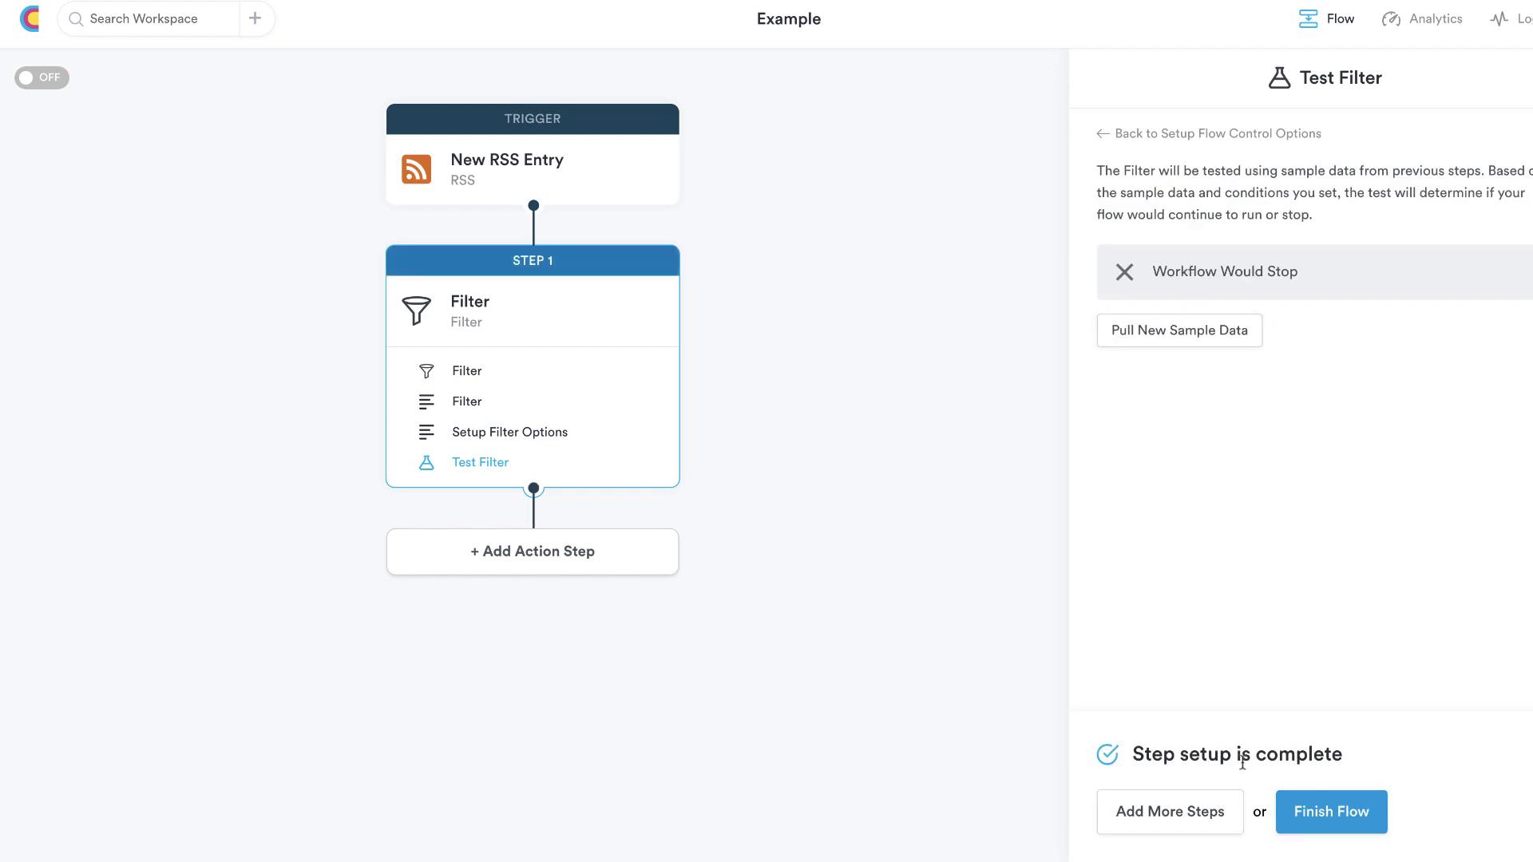
Add a Step 2 HTTP New Request action after the Filter
{"action": "left_click", "coordinate": [507, 562]}
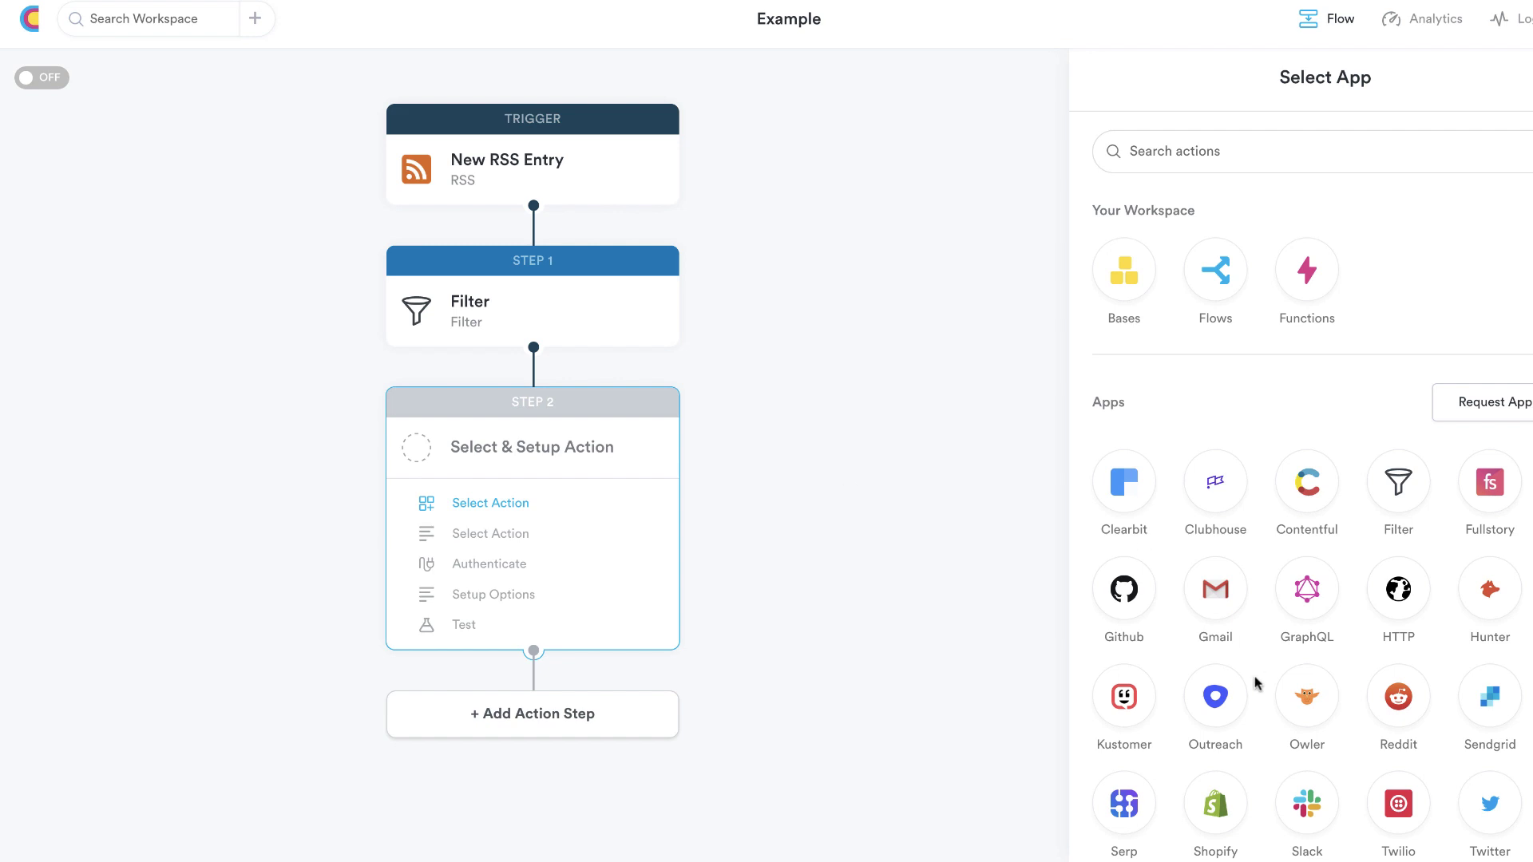
{"action": "scroll", "coordinate": [1258, 682], "scroll_direction": "down", "scroll_amount": 2}
{"action": "scroll", "coordinate": [1257, 682], "scroll_direction": "up", "scroll_amount": 1}
{"action": "scroll", "coordinate": [1257, 682], "scroll_direction": "down", "scroll_amount": 1}
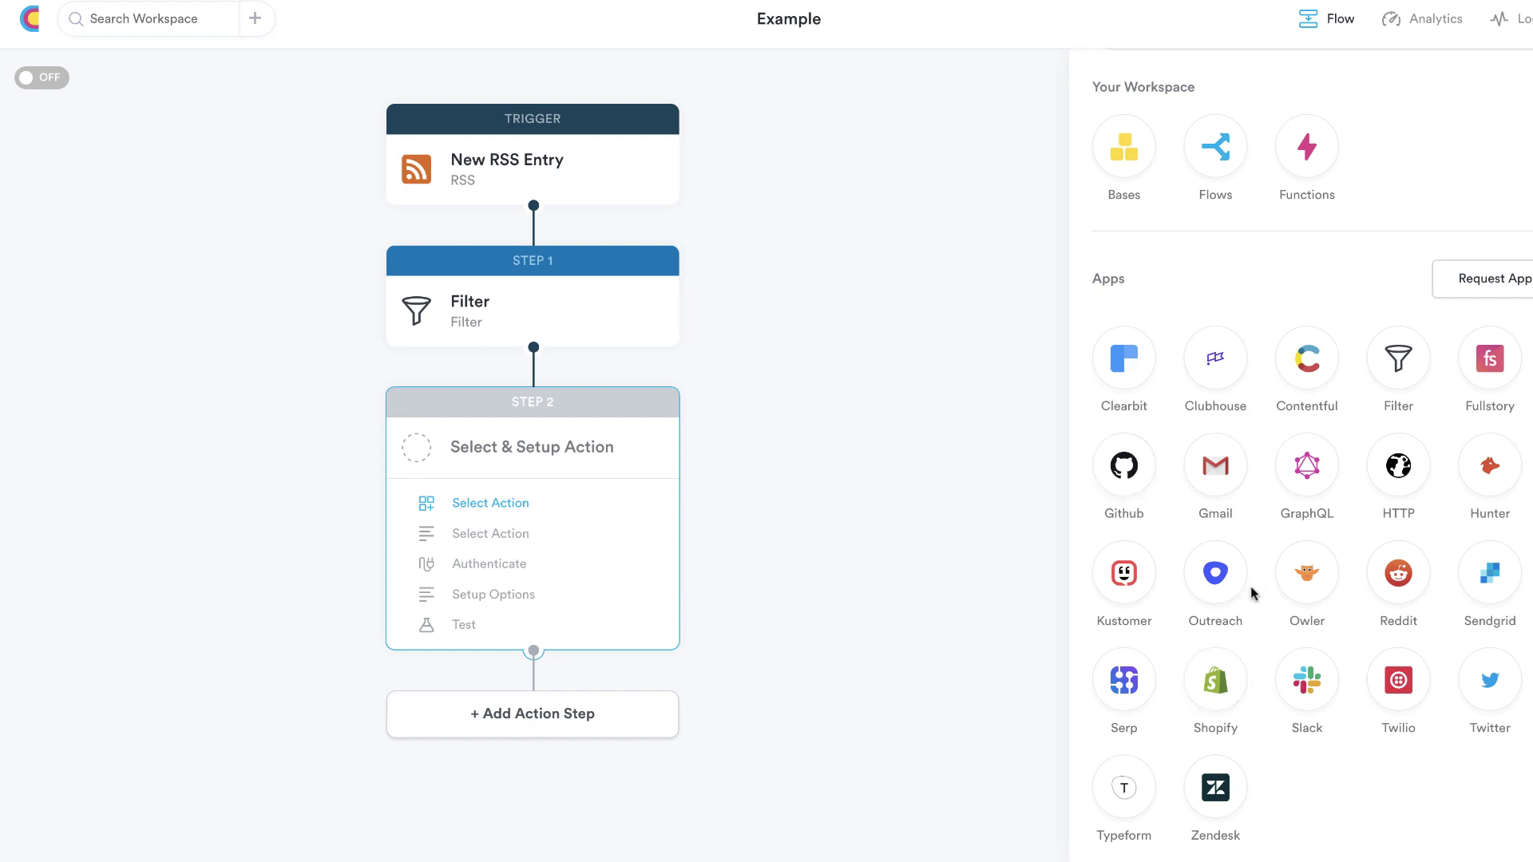
{"action": "left_click", "coordinate": [1398, 471]}
{"action": "left_click", "coordinate": [1201, 218]}
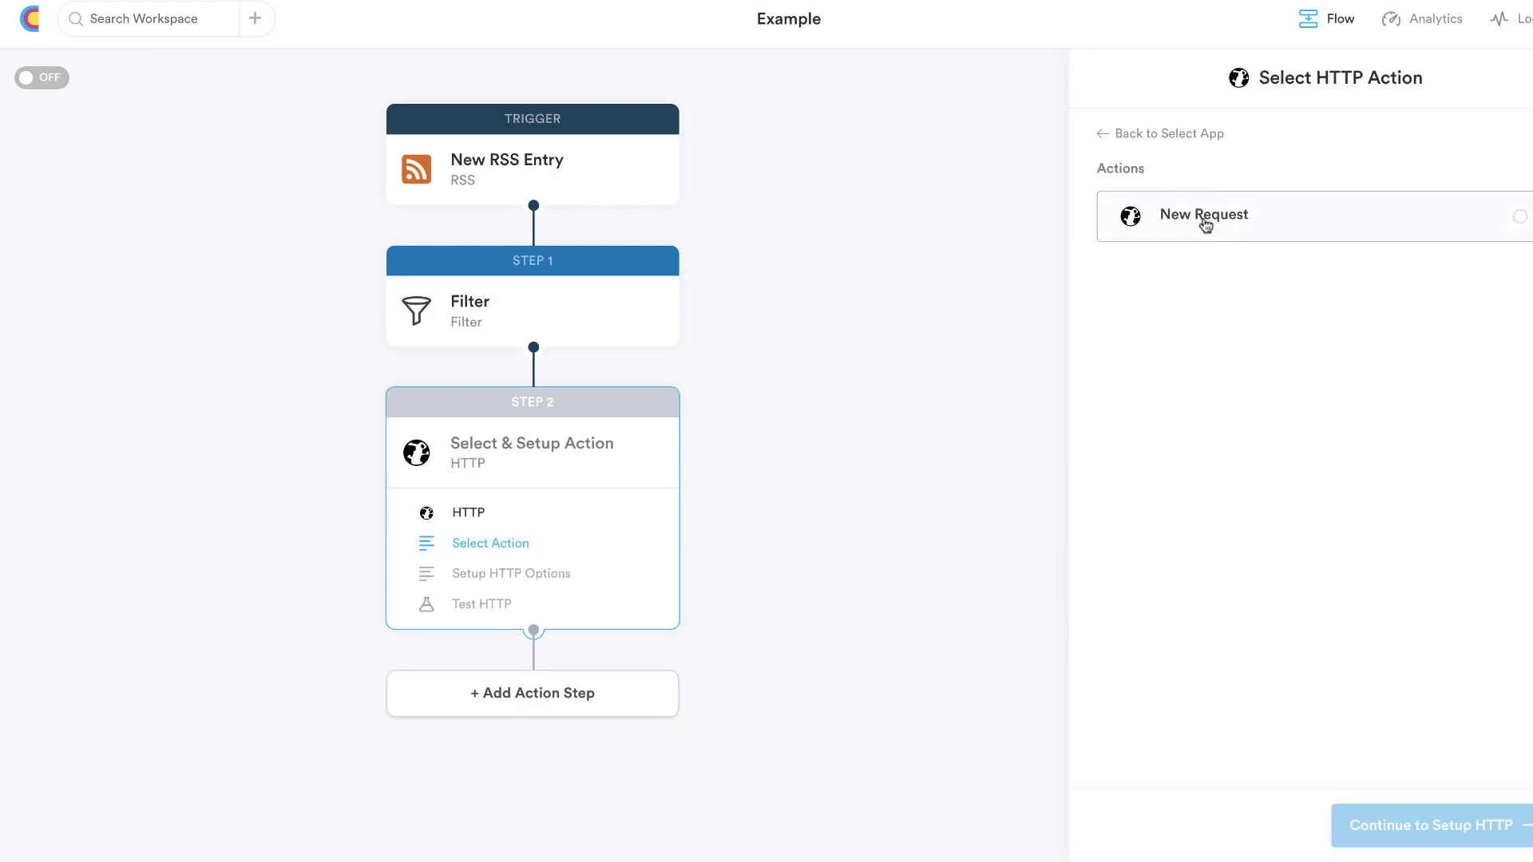
{"action": "left_click", "coordinate": [1429, 826]}
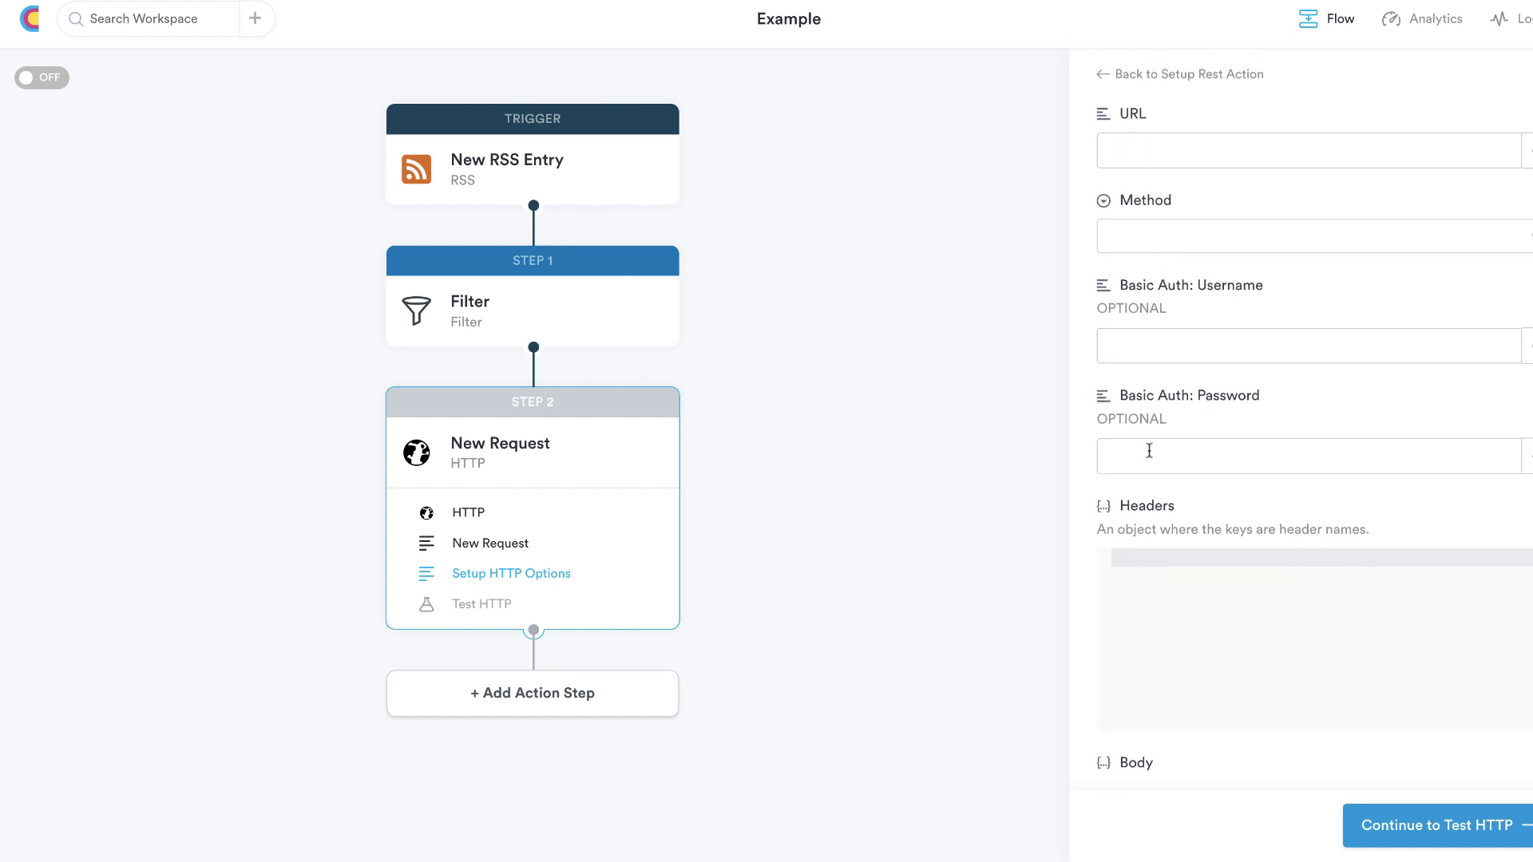
Set the request method to GET, then return to the Select HTTP Action page
{"action": "left_click", "coordinate": [1162, 232]}
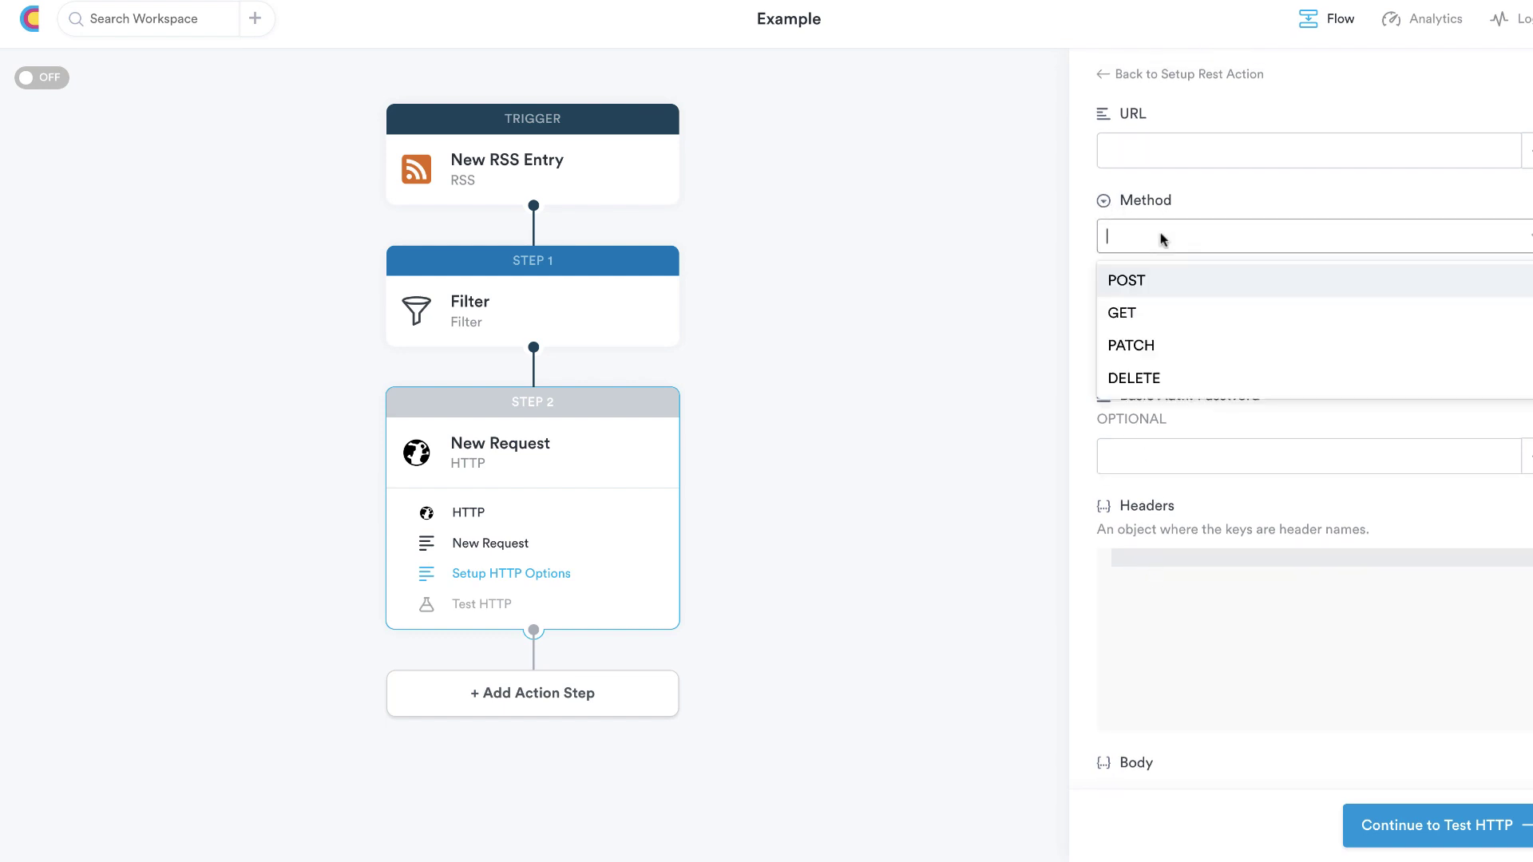
{"action": "left_click", "coordinate": [1129, 315]}
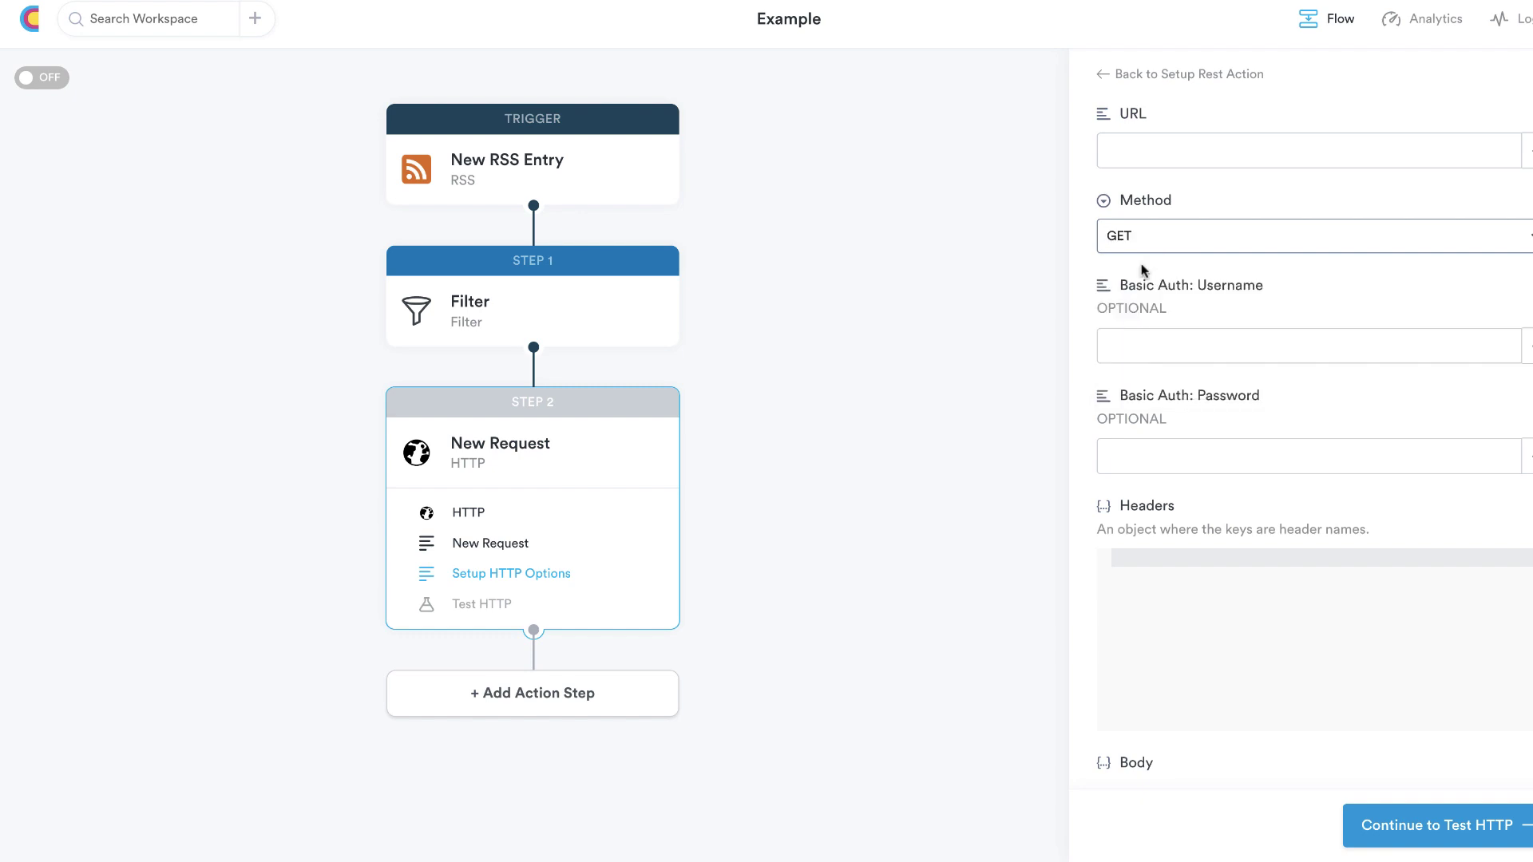
{"action": "left_click", "coordinate": [1100, 74]}
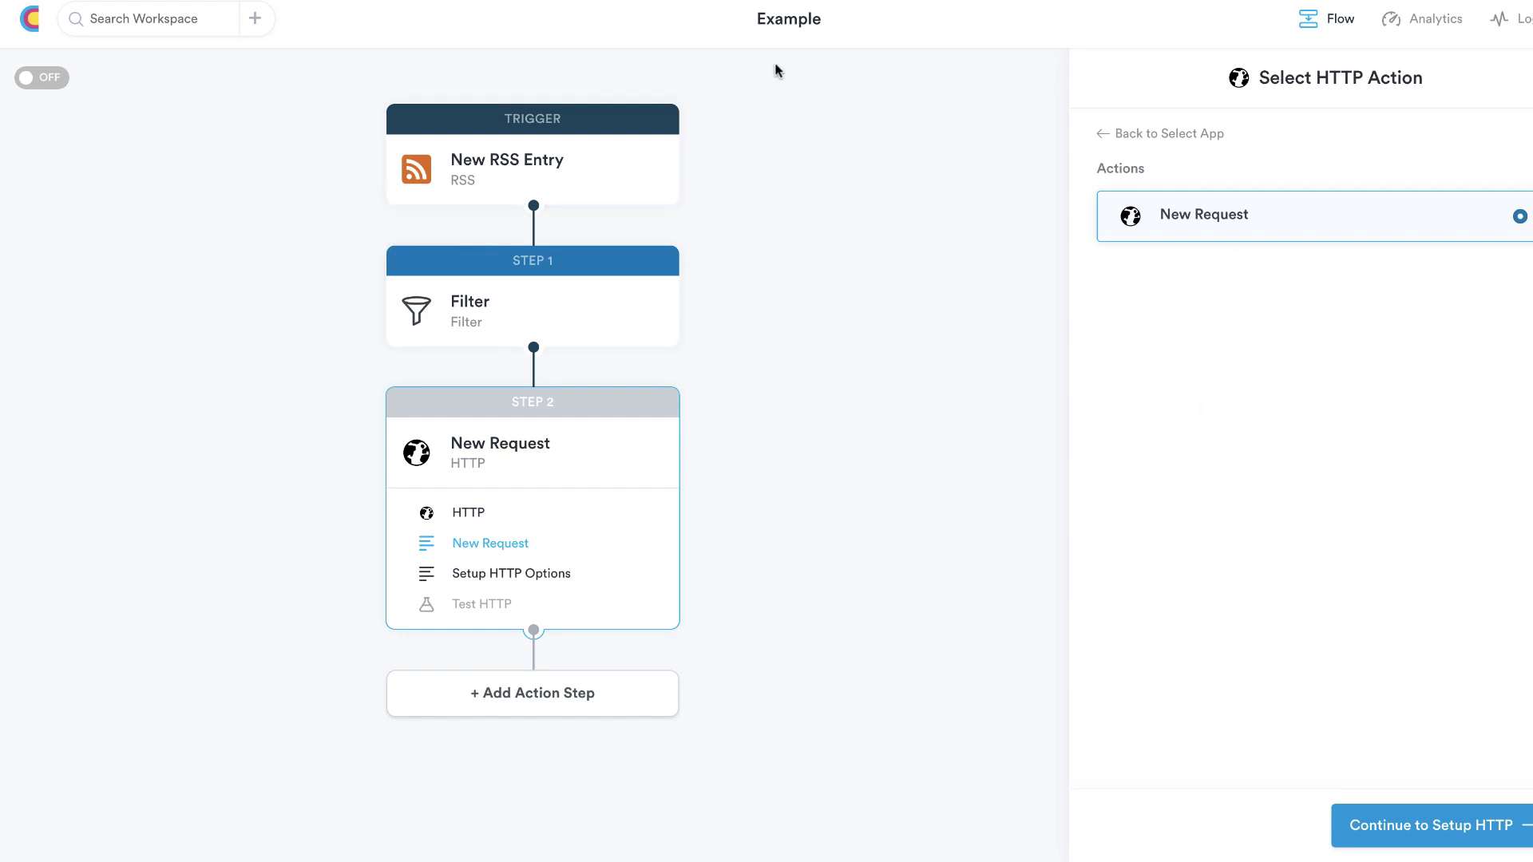
From the workspace's Functions page, create a function named Example and return to the list
{"action": "left_click", "coordinate": [34, 22]}
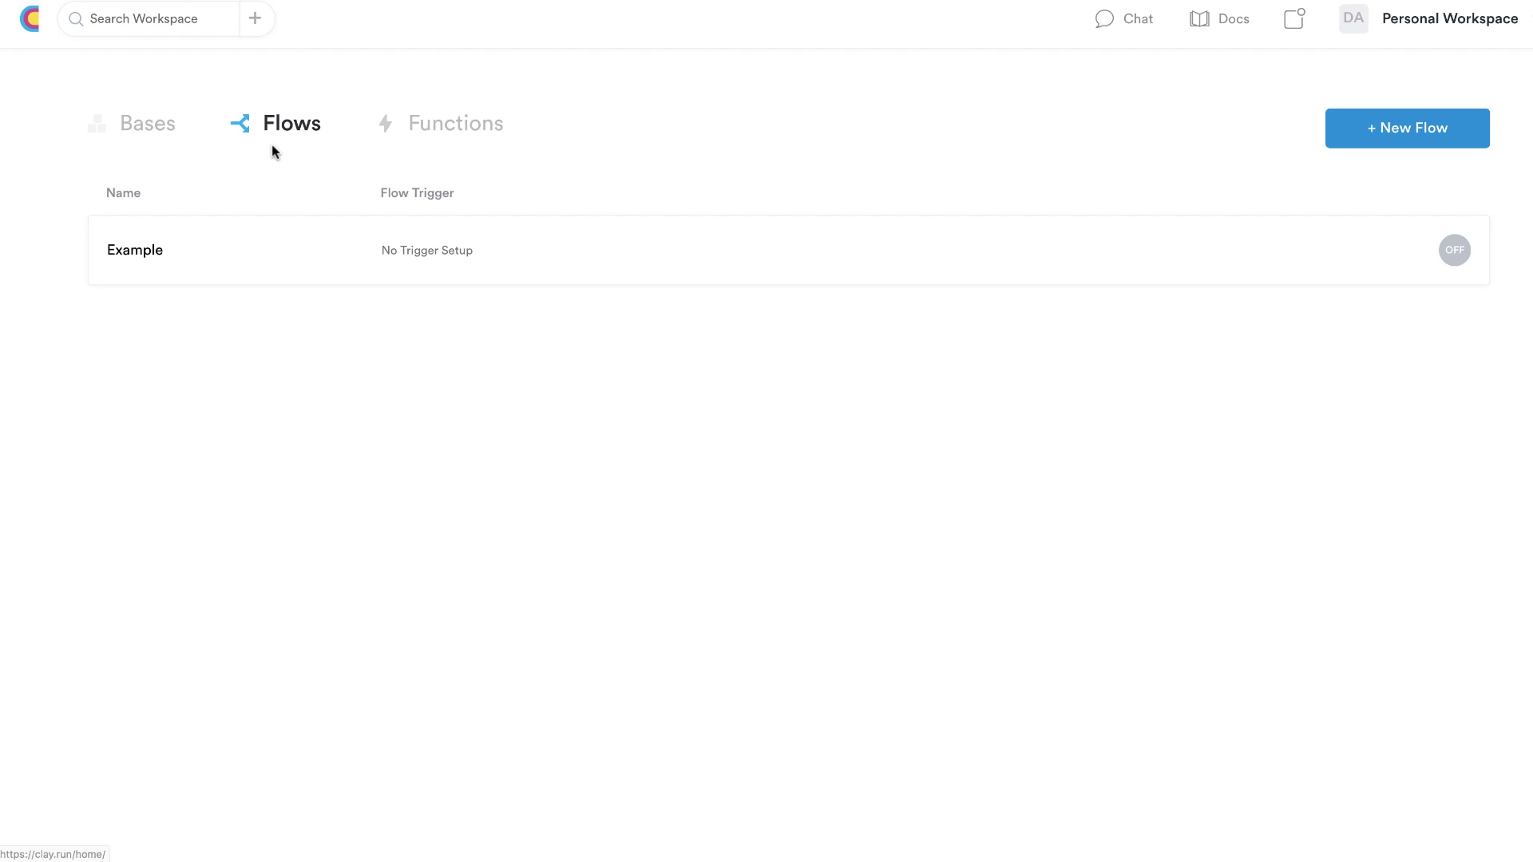
{"action": "left_click", "coordinate": [459, 126]}
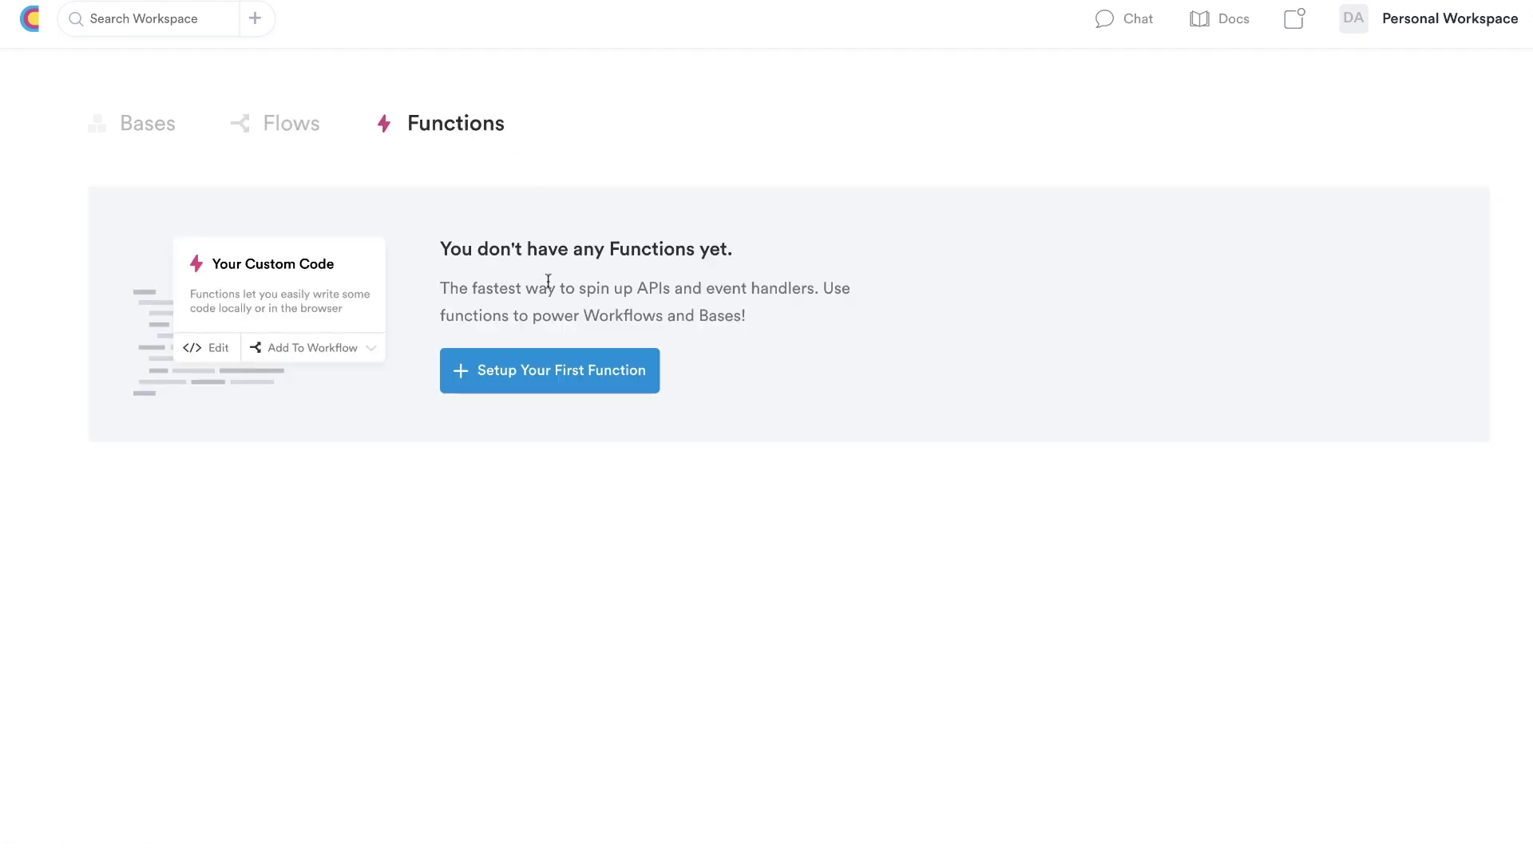
{"action": "left_click", "coordinate": [506, 371]}
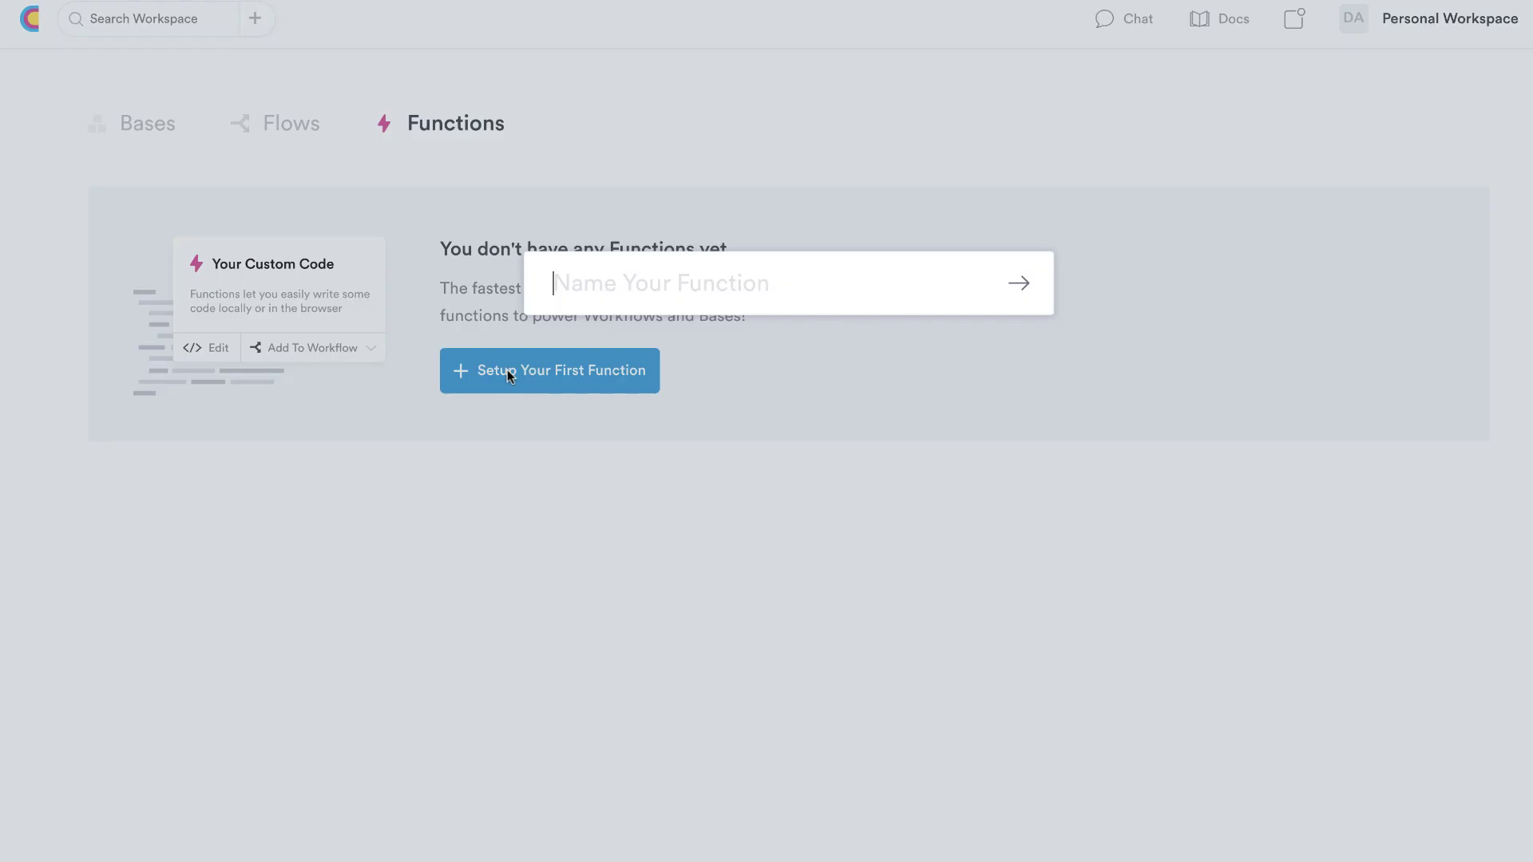
{"action": "type", "text": "Example"}
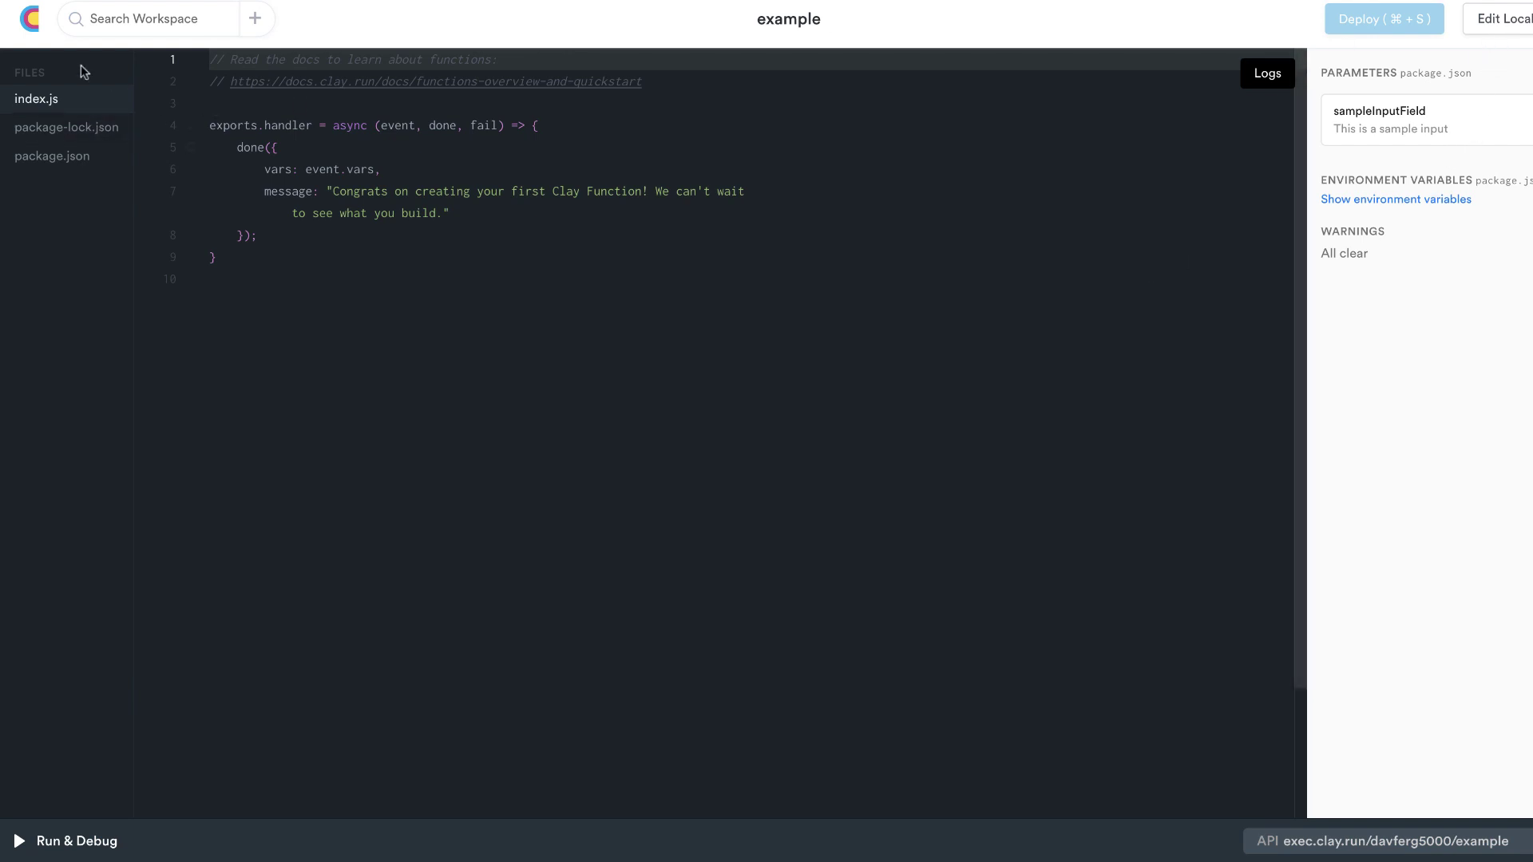
{"action": "left_click", "coordinate": [31, 19]}
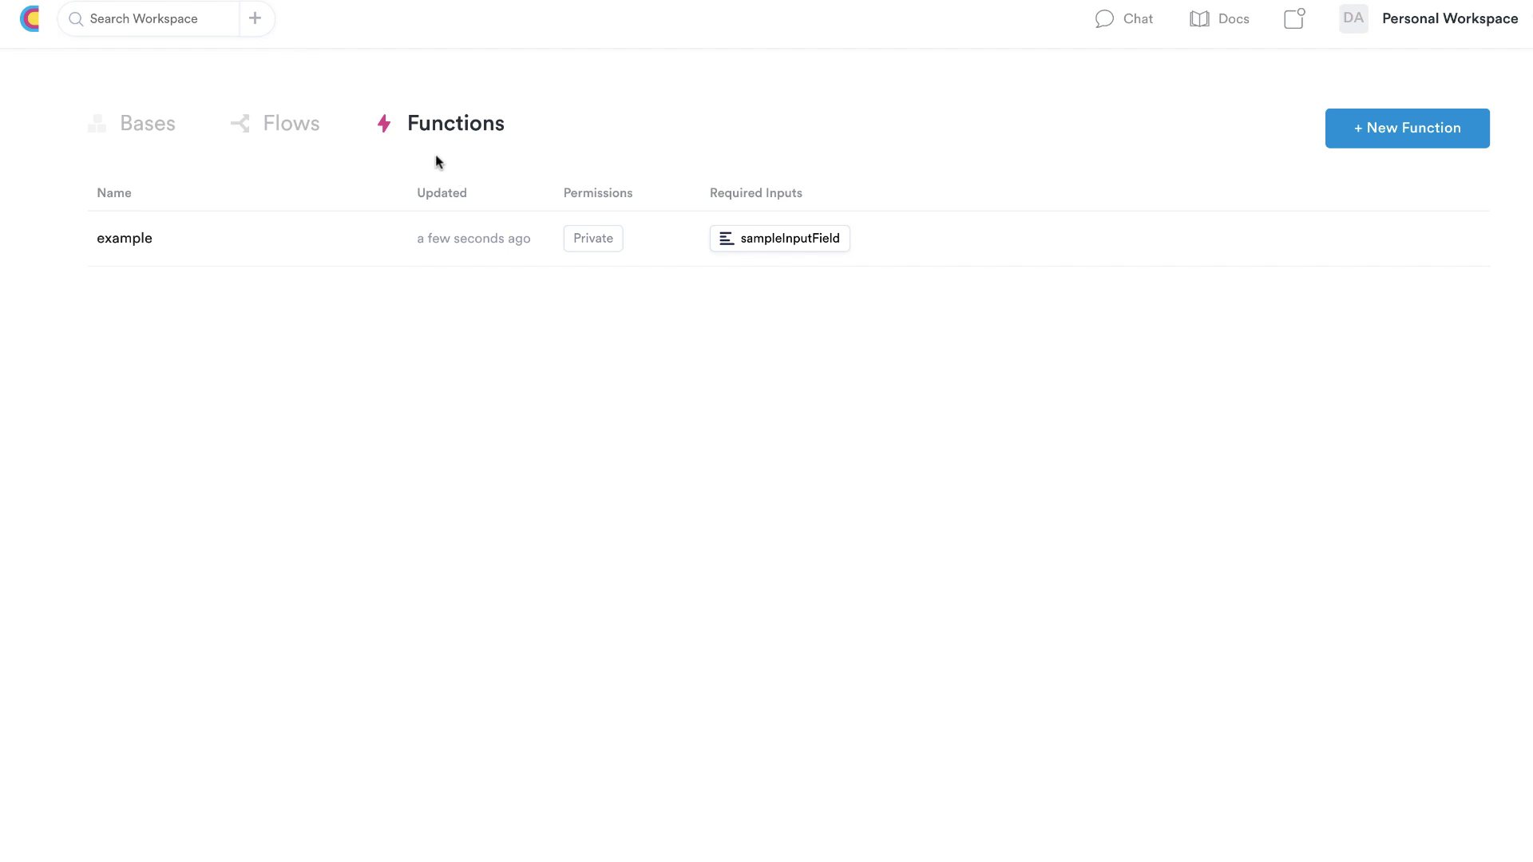
From the Bases tab, create a new base and start adding a column to its People table
{"action": "left_click", "coordinate": [151, 132]}
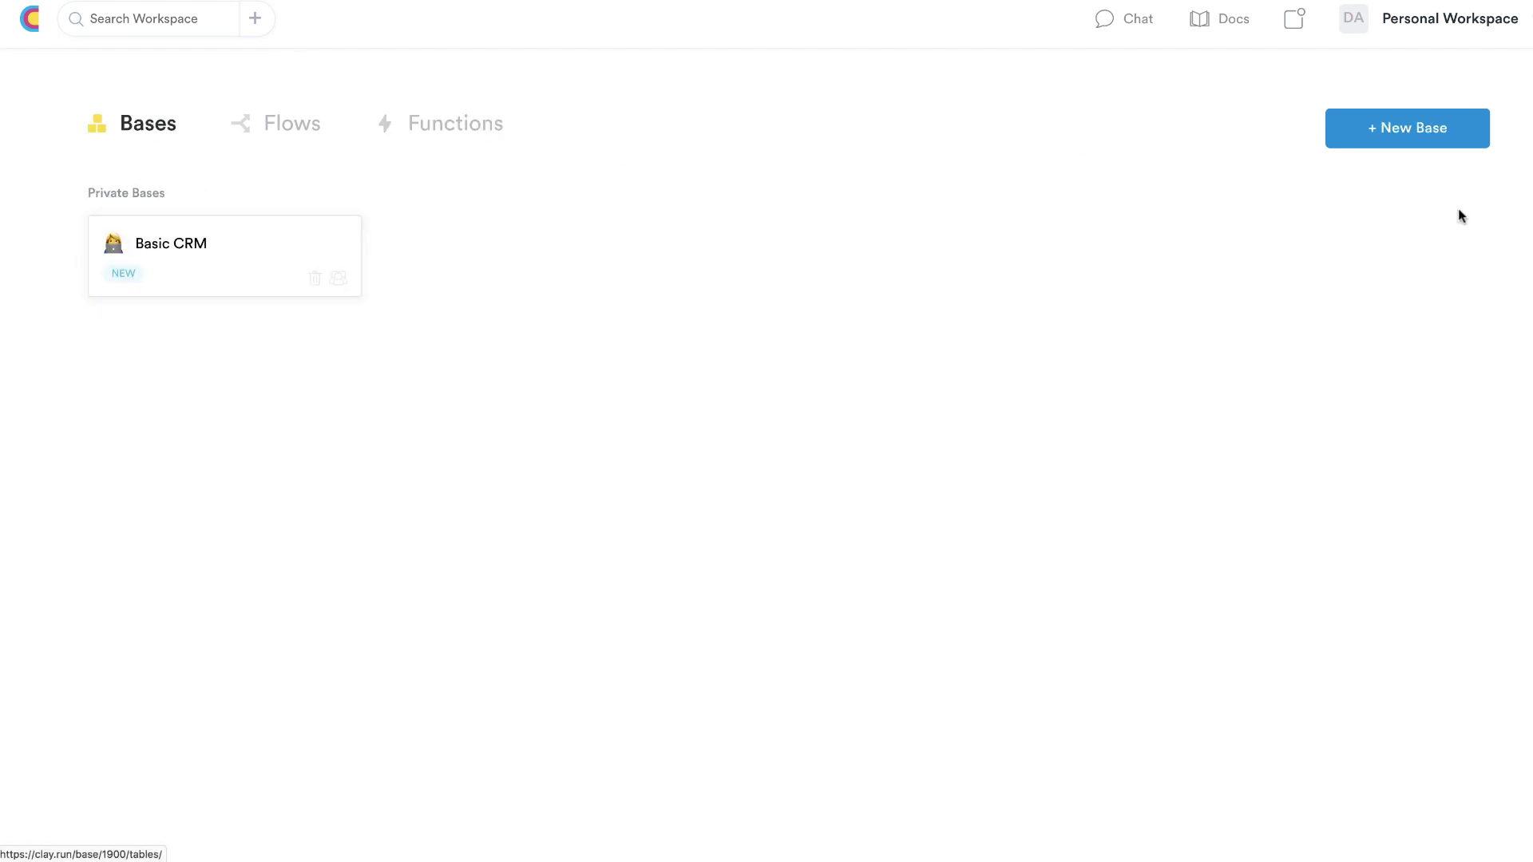
{"action": "left_click", "coordinate": [1406, 128]}
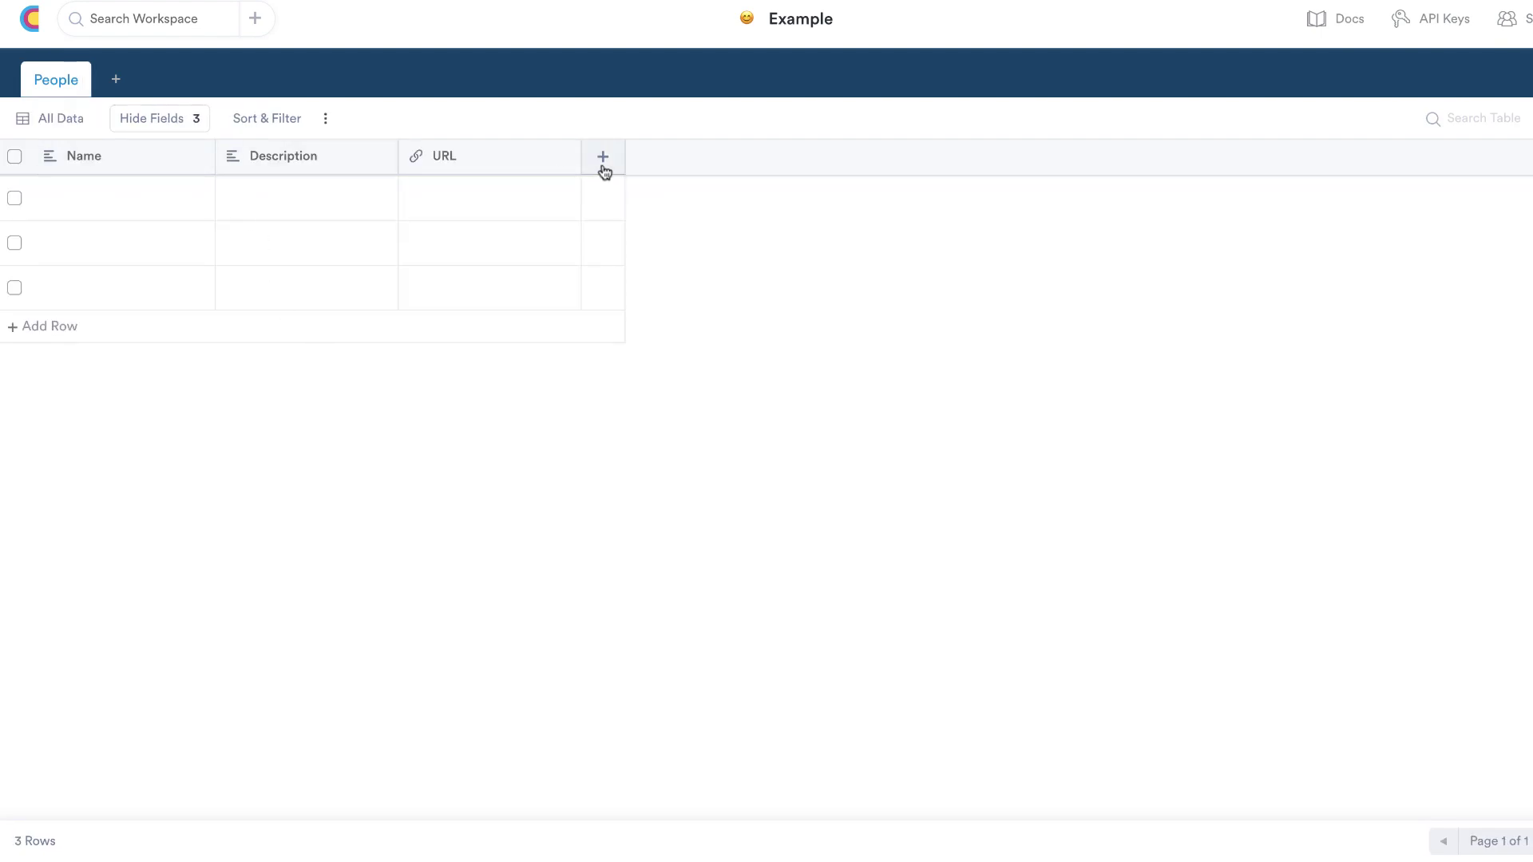
{"action": "left_click", "coordinate": [602, 164]}
{"action": "left_click", "coordinate": [611, 282]}
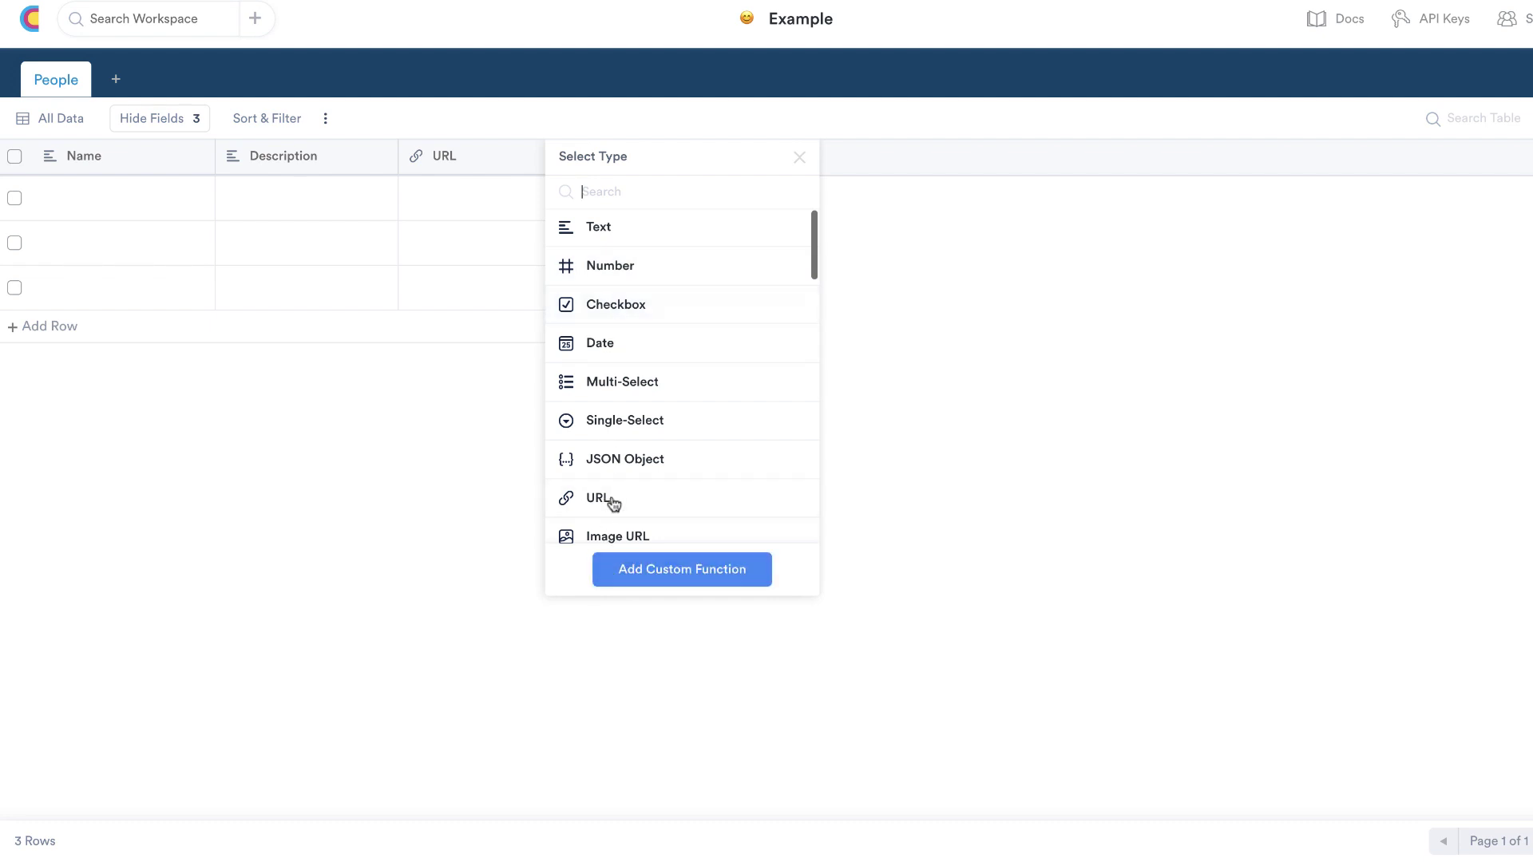
Browse the available column types in the Select Type list, then return to workspace home
{"action": "scroll", "coordinate": [613, 454], "scroll_direction": "down", "scroll_amount": 2}
{"action": "scroll", "coordinate": [613, 454], "scroll_direction": "down", "scroll_amount": 4}
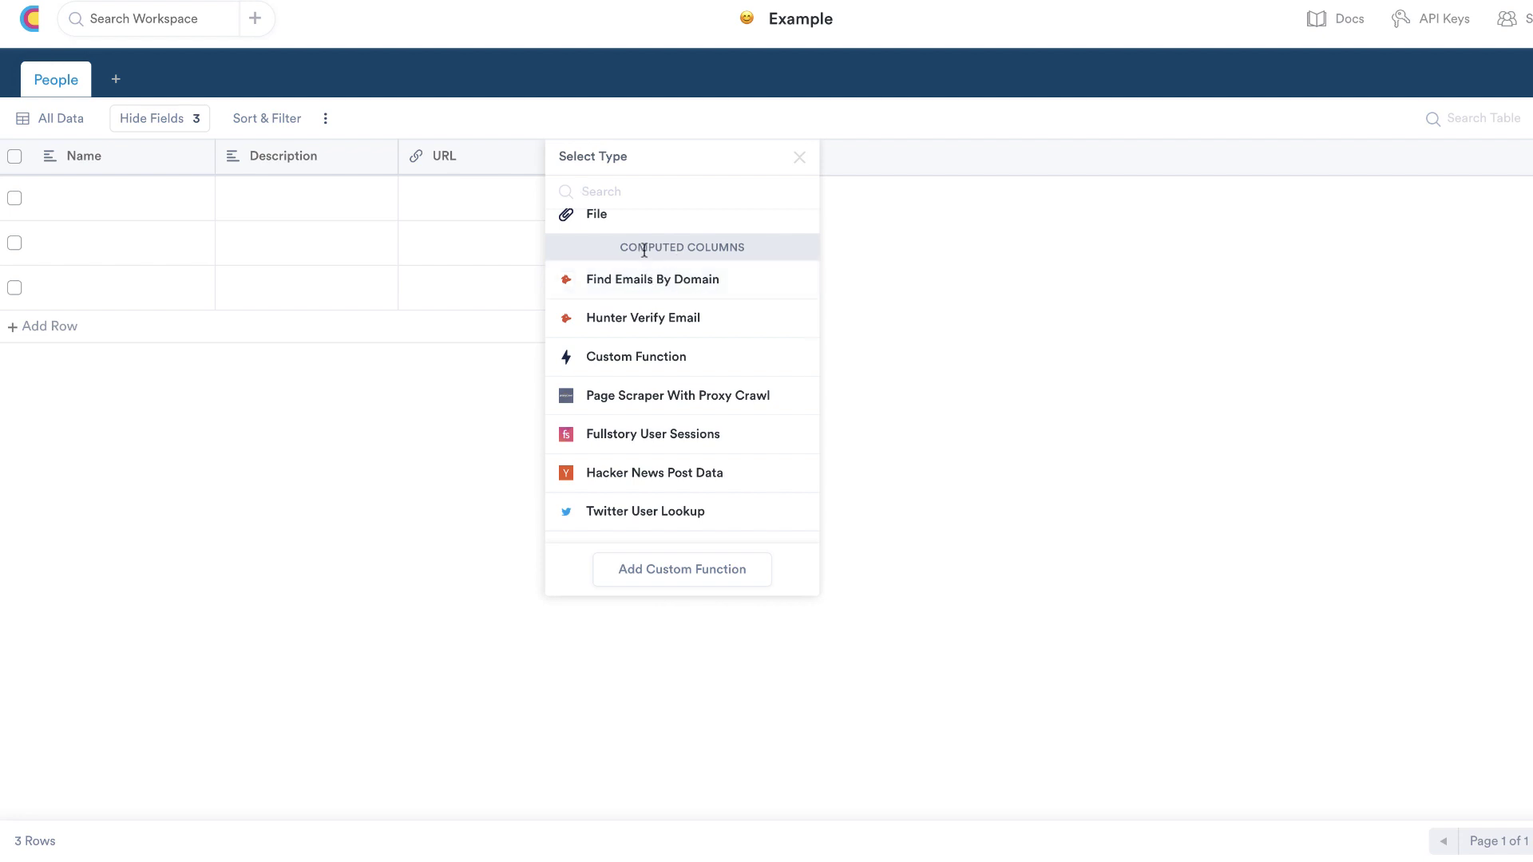
{"action": "scroll", "coordinate": [665, 298], "scroll_direction": "down", "scroll_amount": 2}
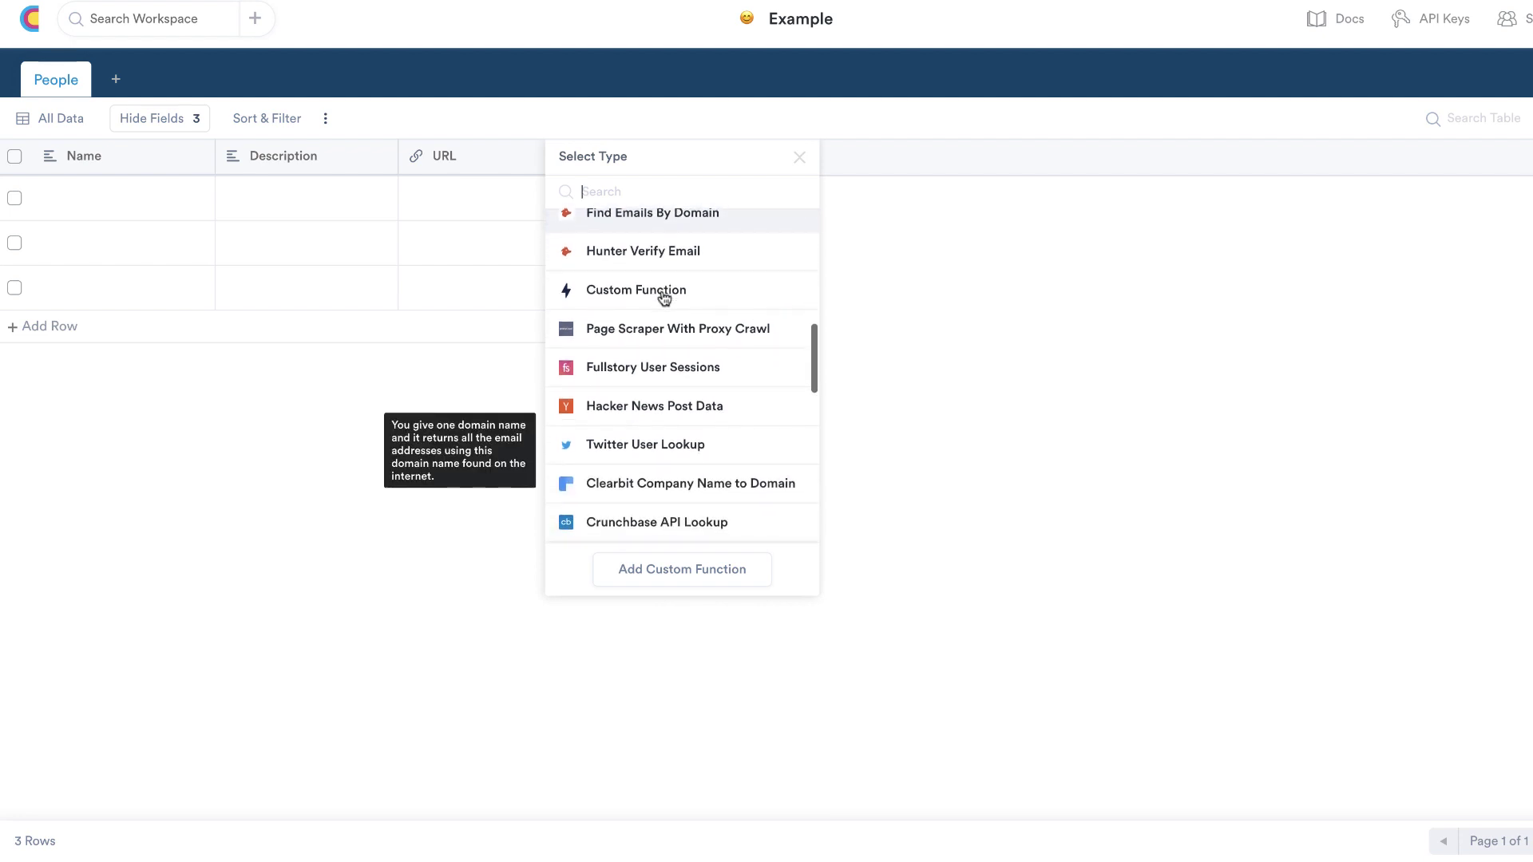
{"action": "scroll", "coordinate": [663, 355], "scroll_direction": "down", "scroll_amount": 4}
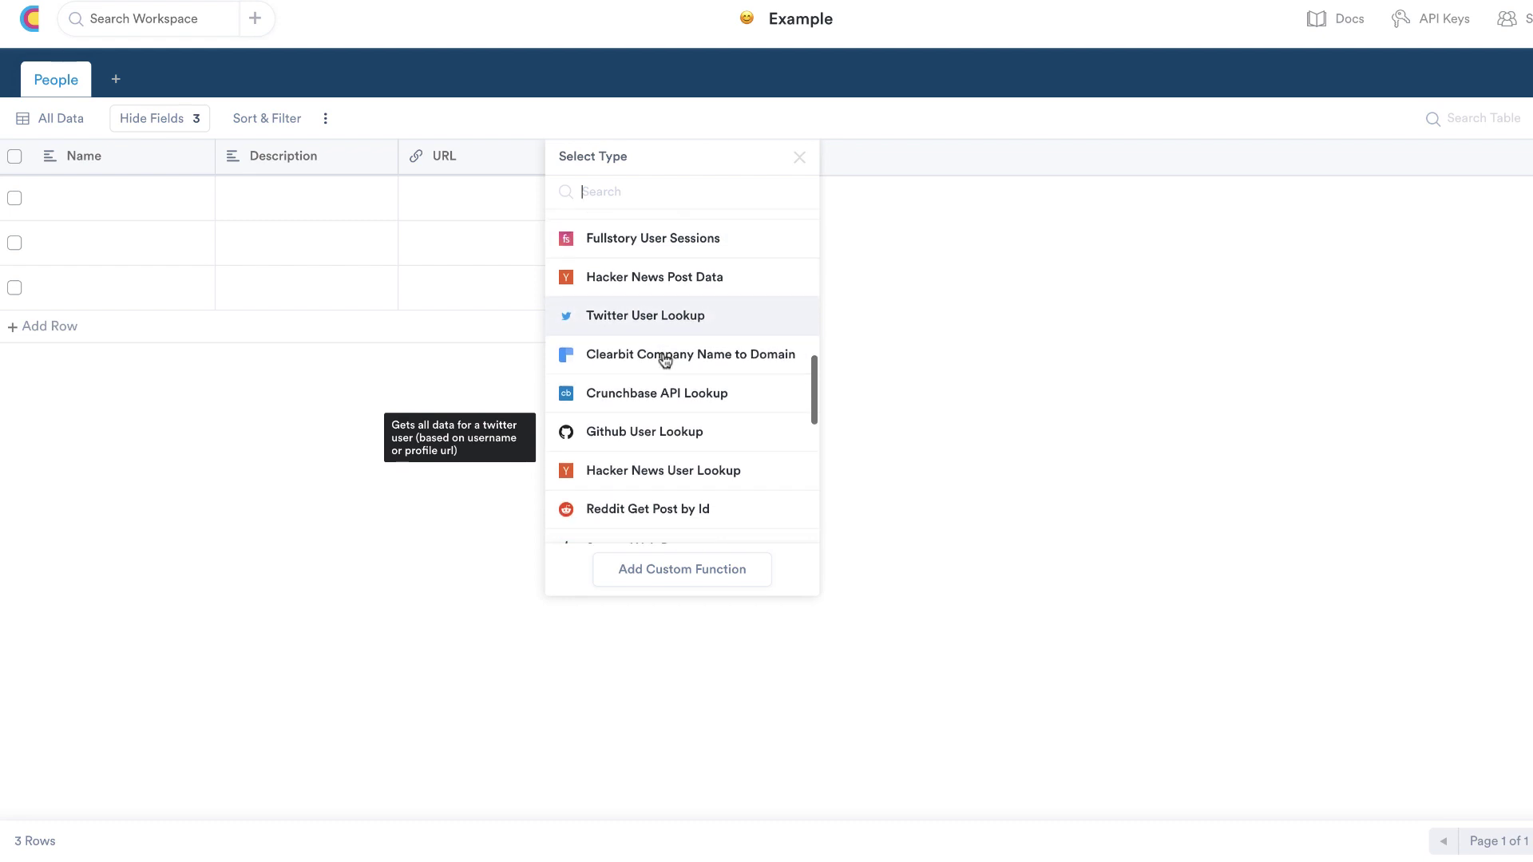
{"action": "scroll", "coordinate": [669, 412], "scroll_direction": "down", "scroll_amount": 6}
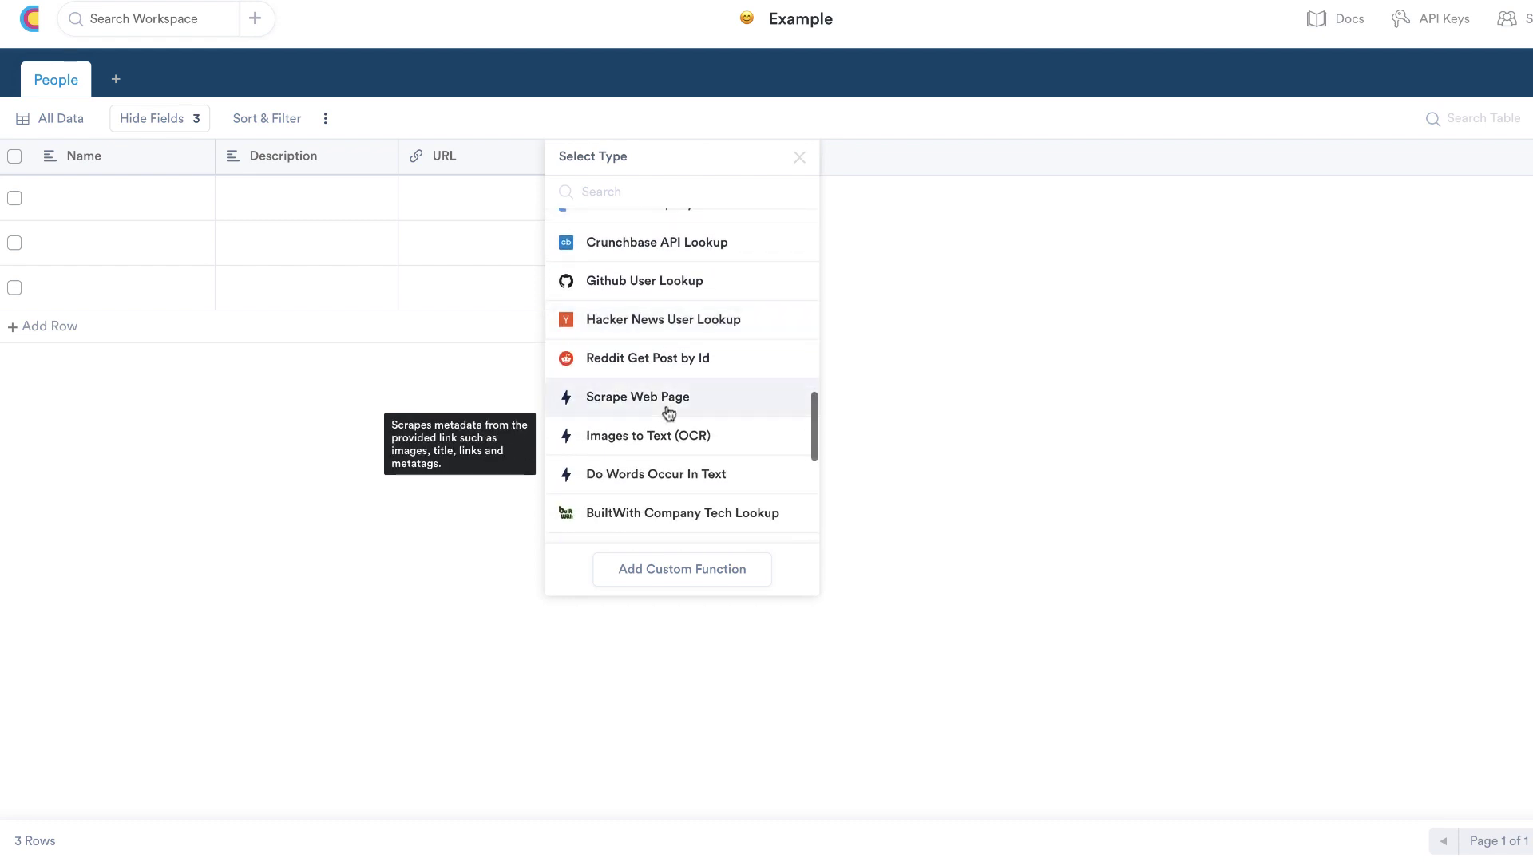
{"action": "scroll", "coordinate": [628, 475], "scroll_direction": "down", "scroll_amount": 5}
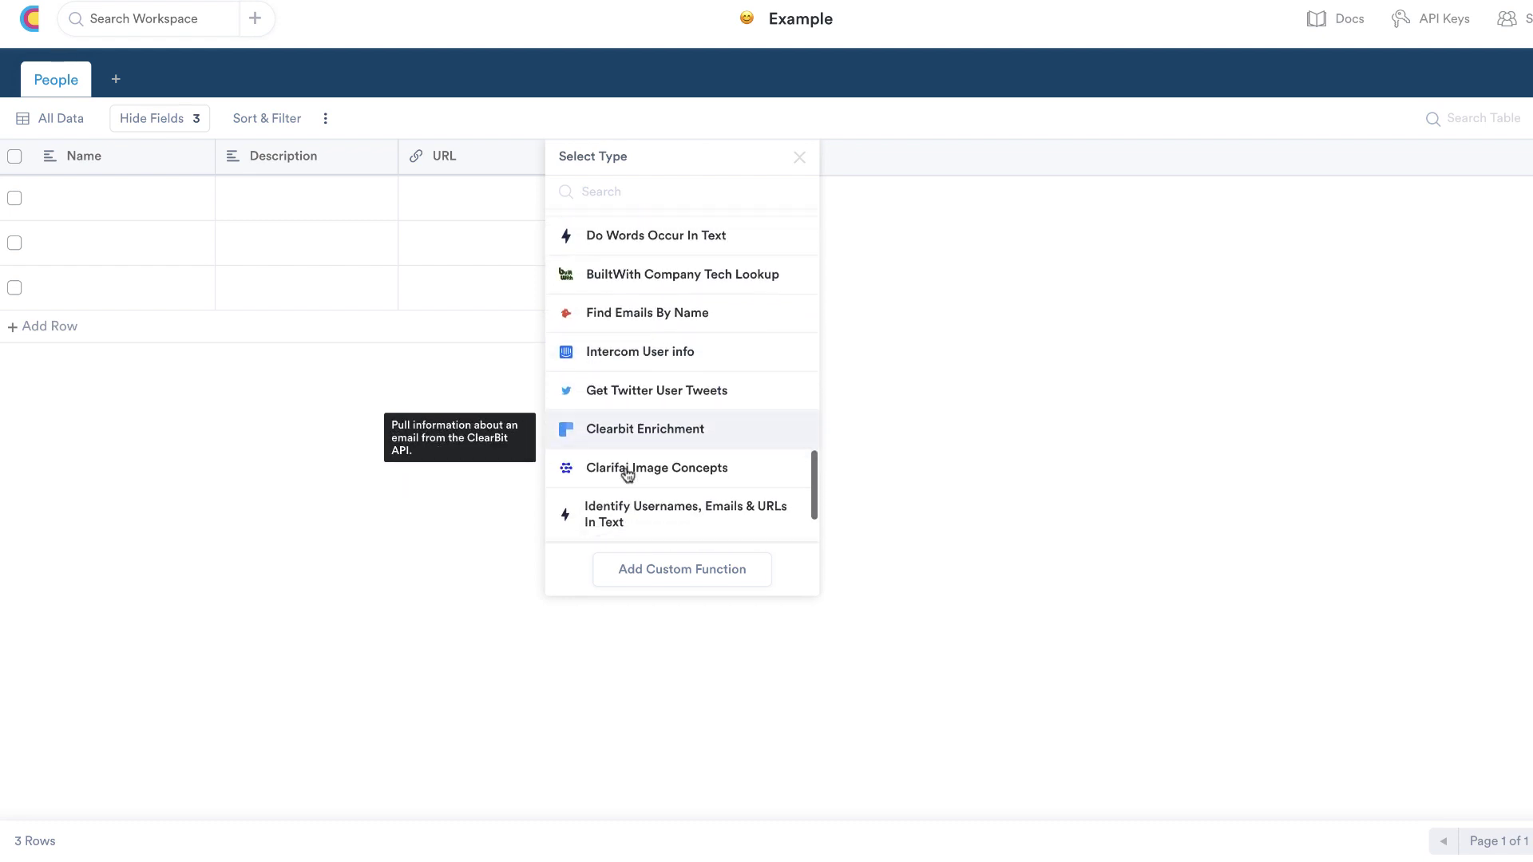
{"action": "scroll", "coordinate": [628, 476], "scroll_direction": "down", "scroll_amount": 2}
{"action": "scroll", "coordinate": [628, 476], "scroll_direction": "up", "scroll_amount": 10}
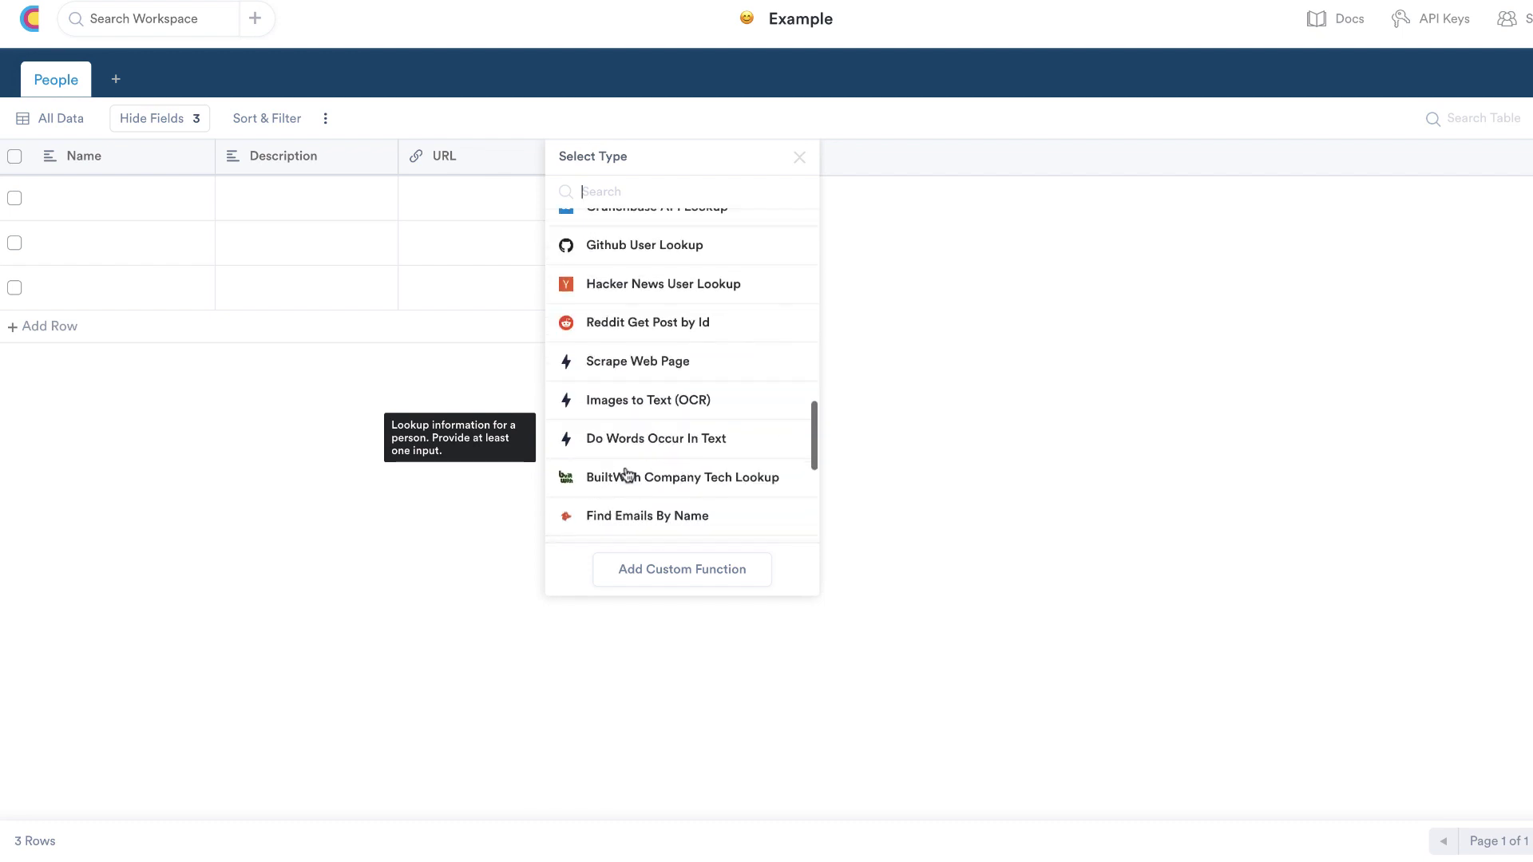
{"action": "scroll", "coordinate": [628, 475], "scroll_direction": "up", "scroll_amount": 10}
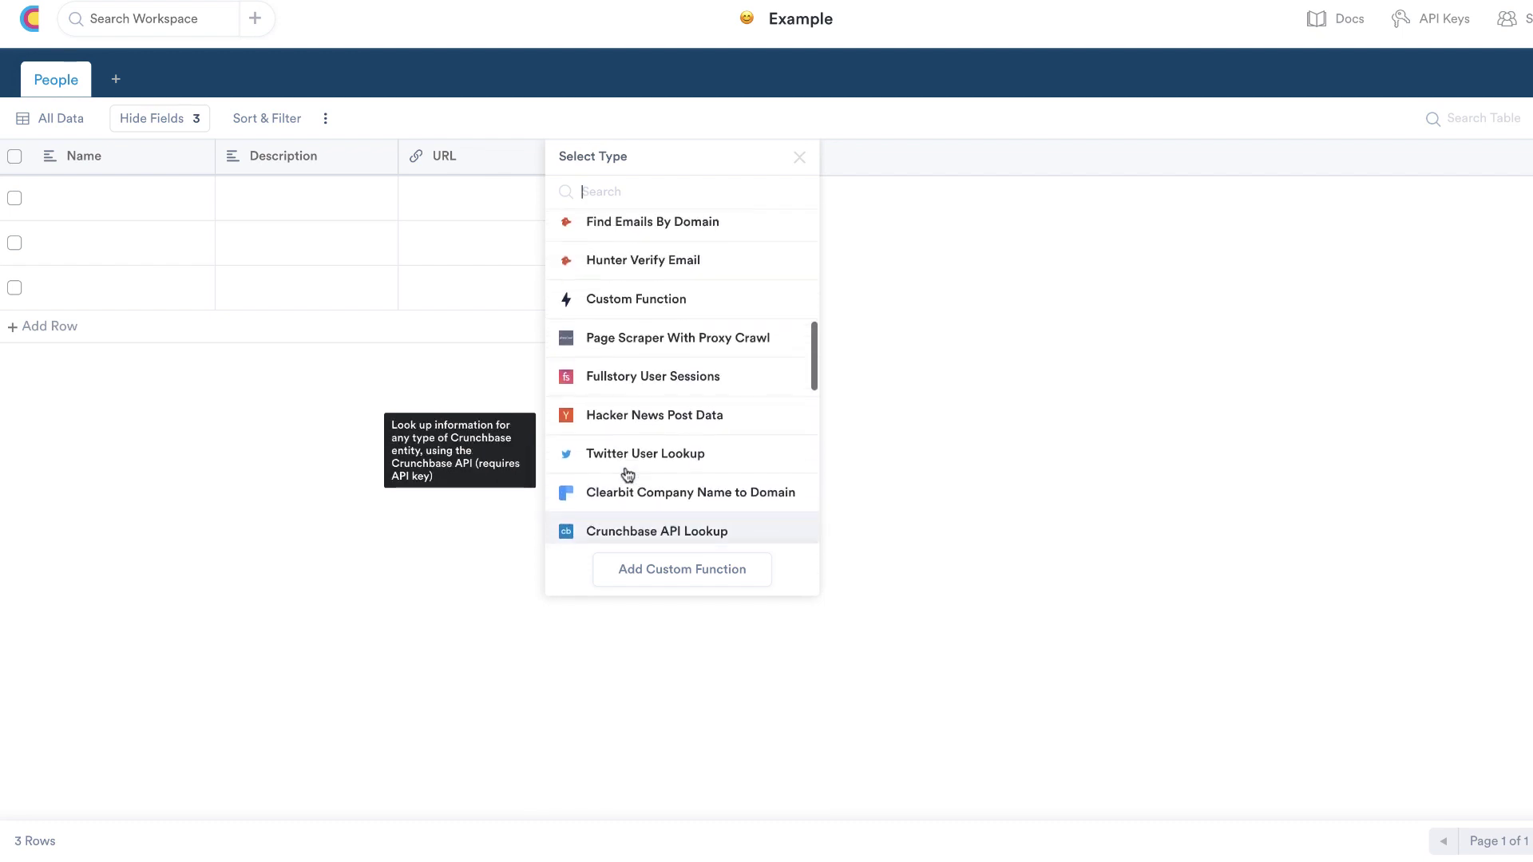
{"action": "scroll", "coordinate": [628, 475], "scroll_direction": "up", "scroll_amount": 2}
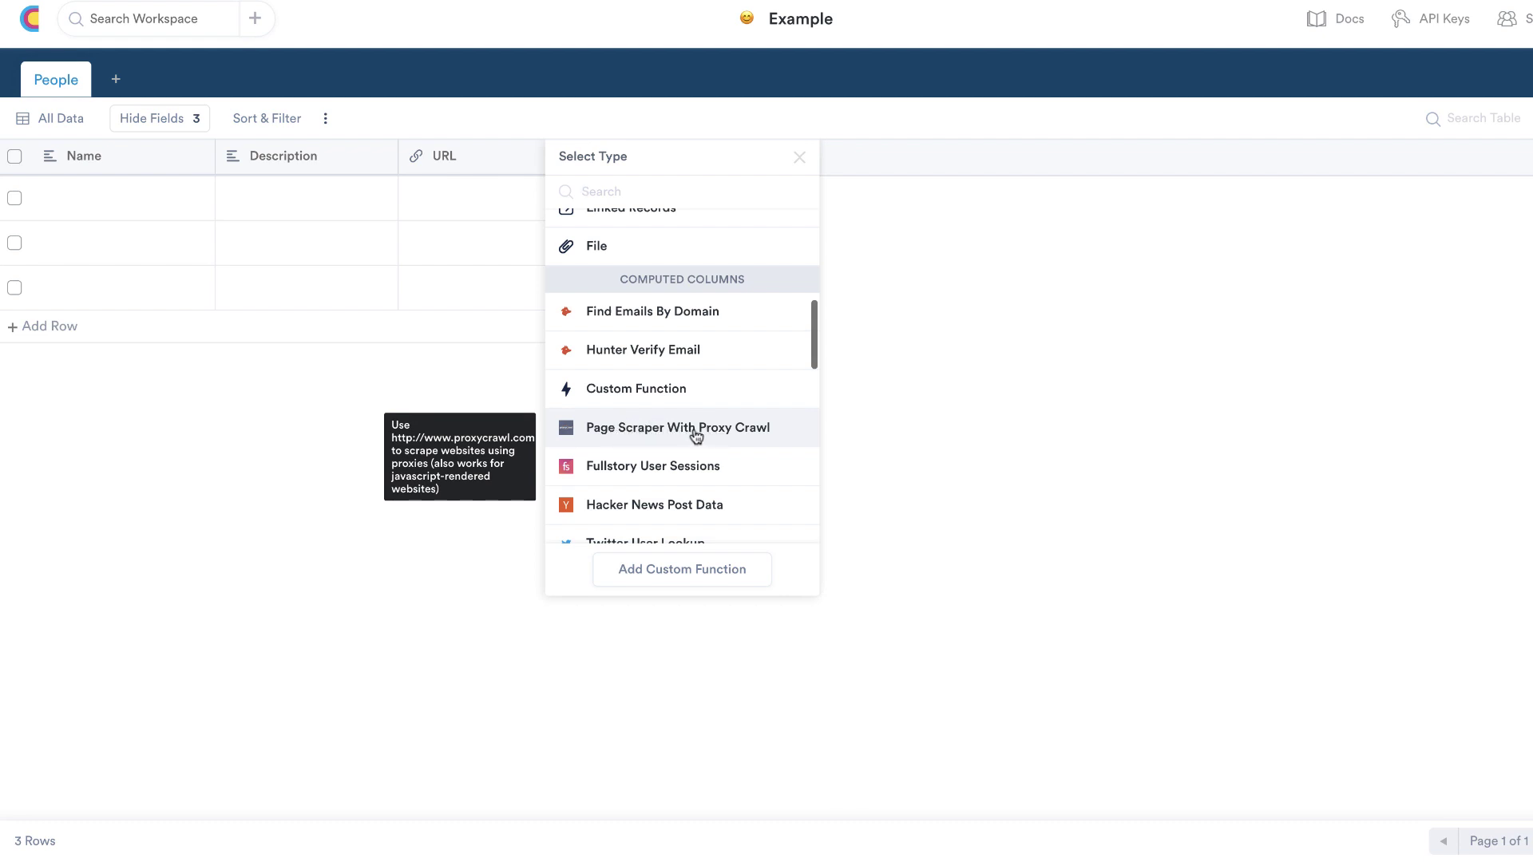
{"action": "scroll", "coordinate": [695, 444], "scroll_direction": "down", "scroll_amount": 4}
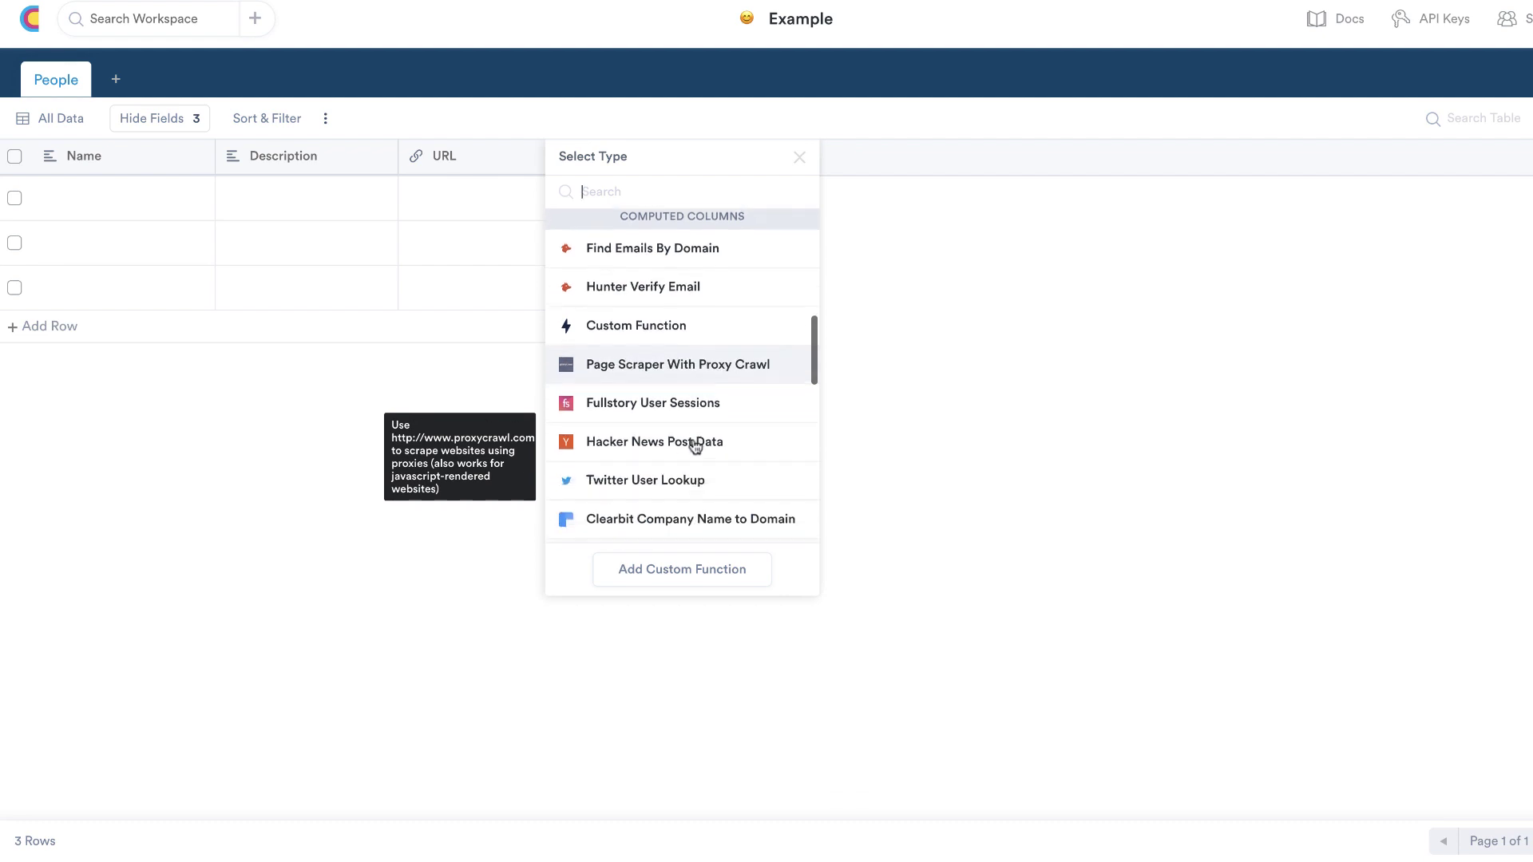
{"action": "scroll", "coordinate": [693, 439], "scroll_direction": "up", "scroll_amount": 6}
{"action": "scroll", "coordinate": [623, 263], "scroll_direction": "up", "scroll_amount": 5}
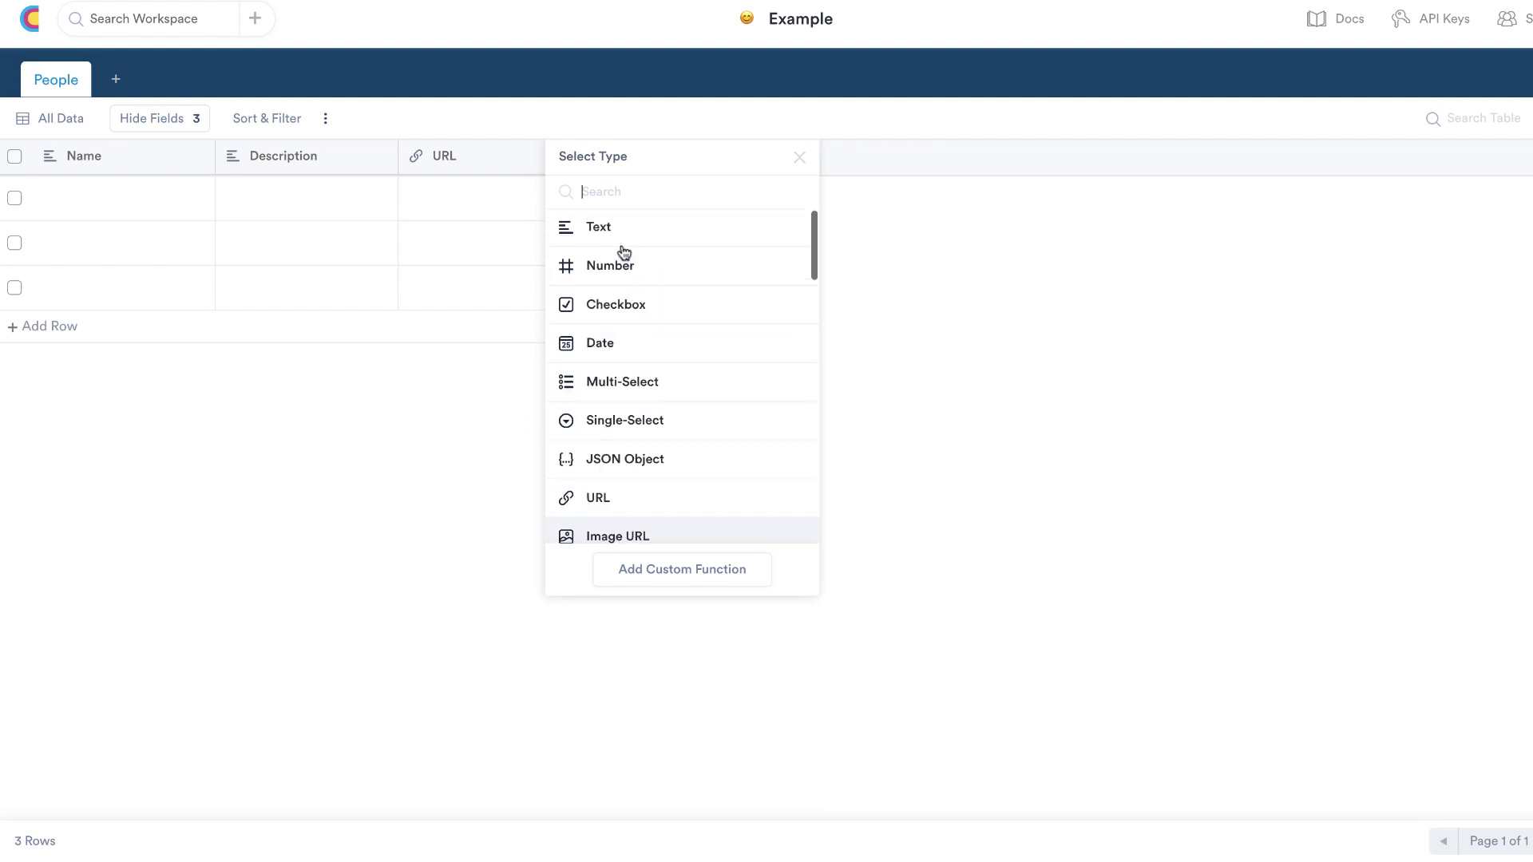
{"action": "left_click", "coordinate": [30, 22]}
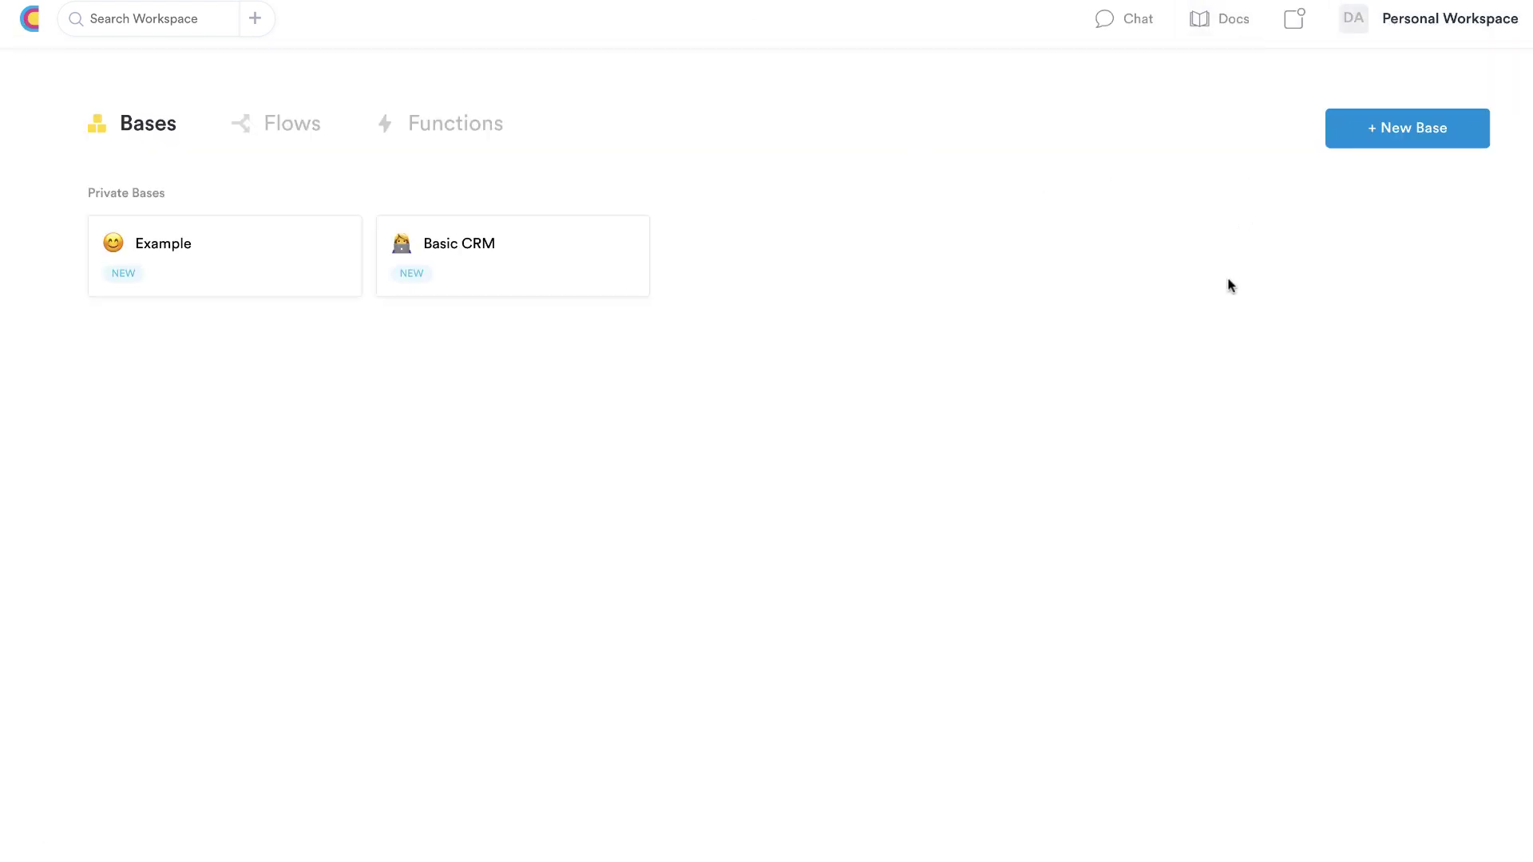
{"action": "left_click", "coordinate": [1430, 25]}
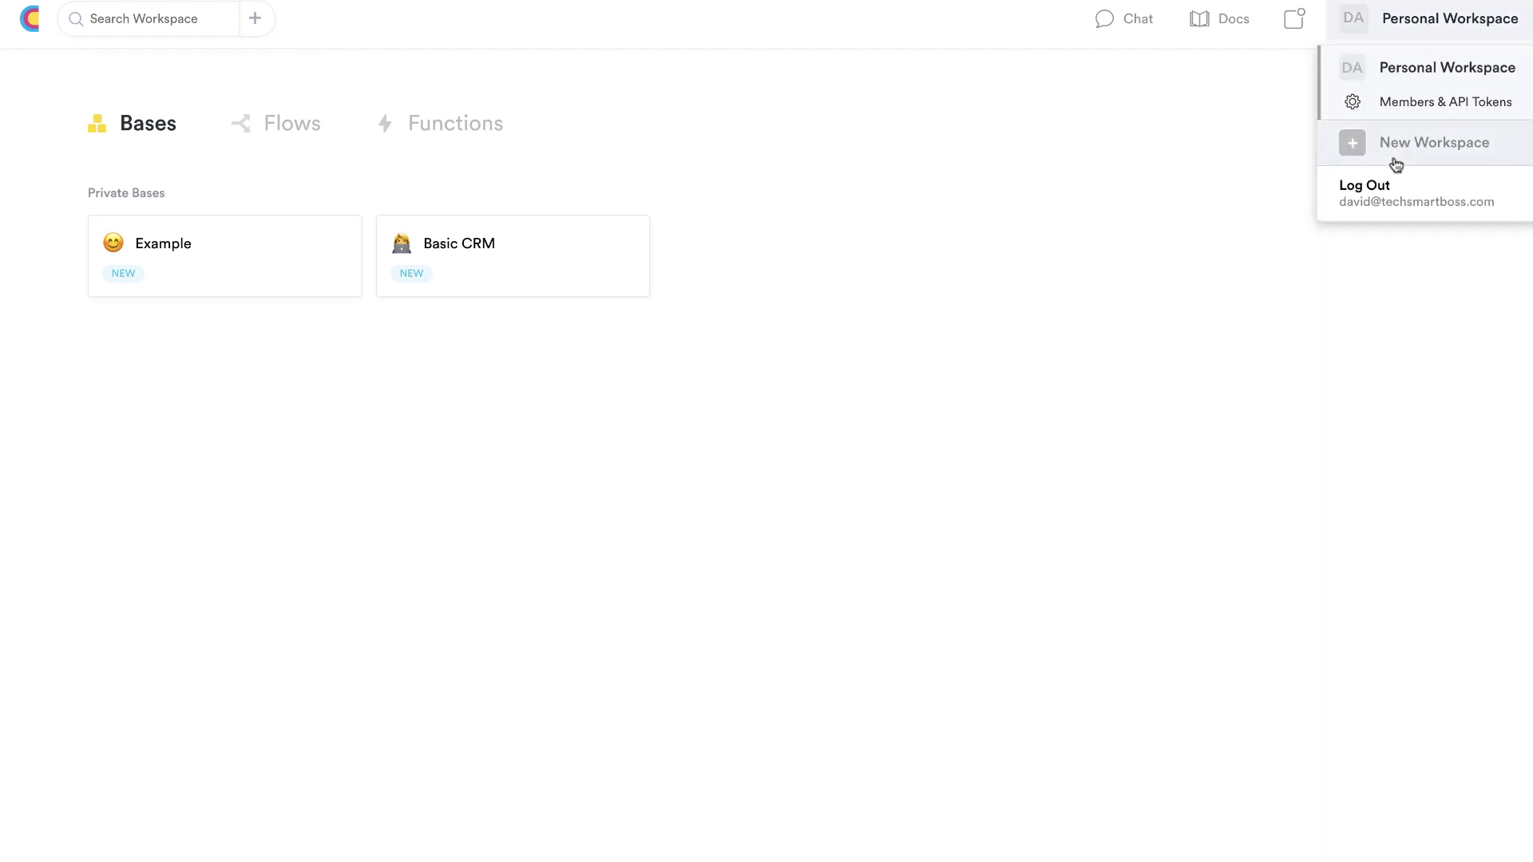
{"action": "left_click", "coordinate": [1404, 105]}
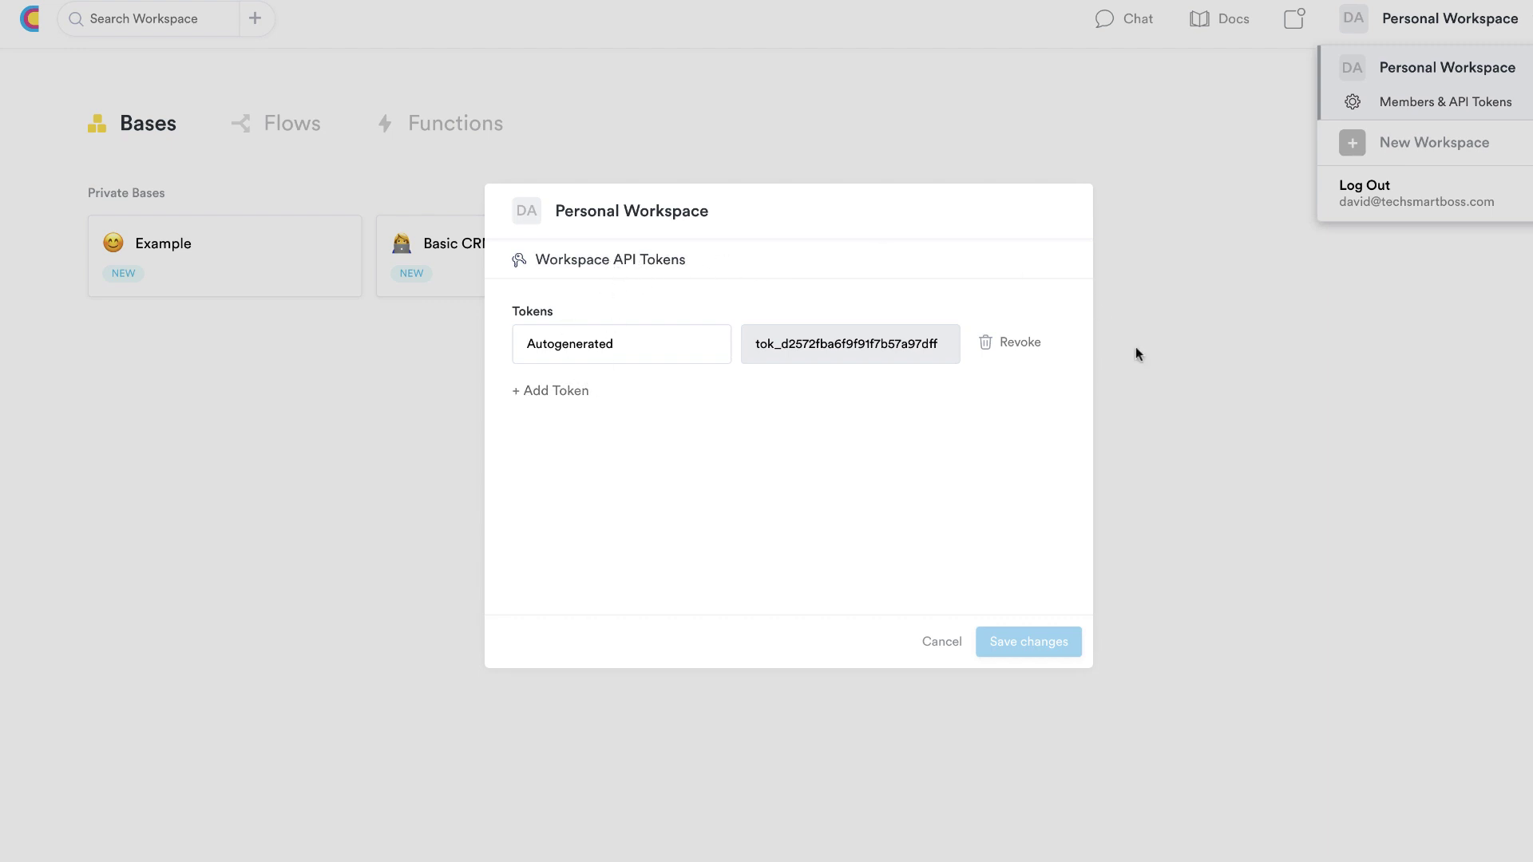
{"action": "left_click", "coordinate": [953, 643]}
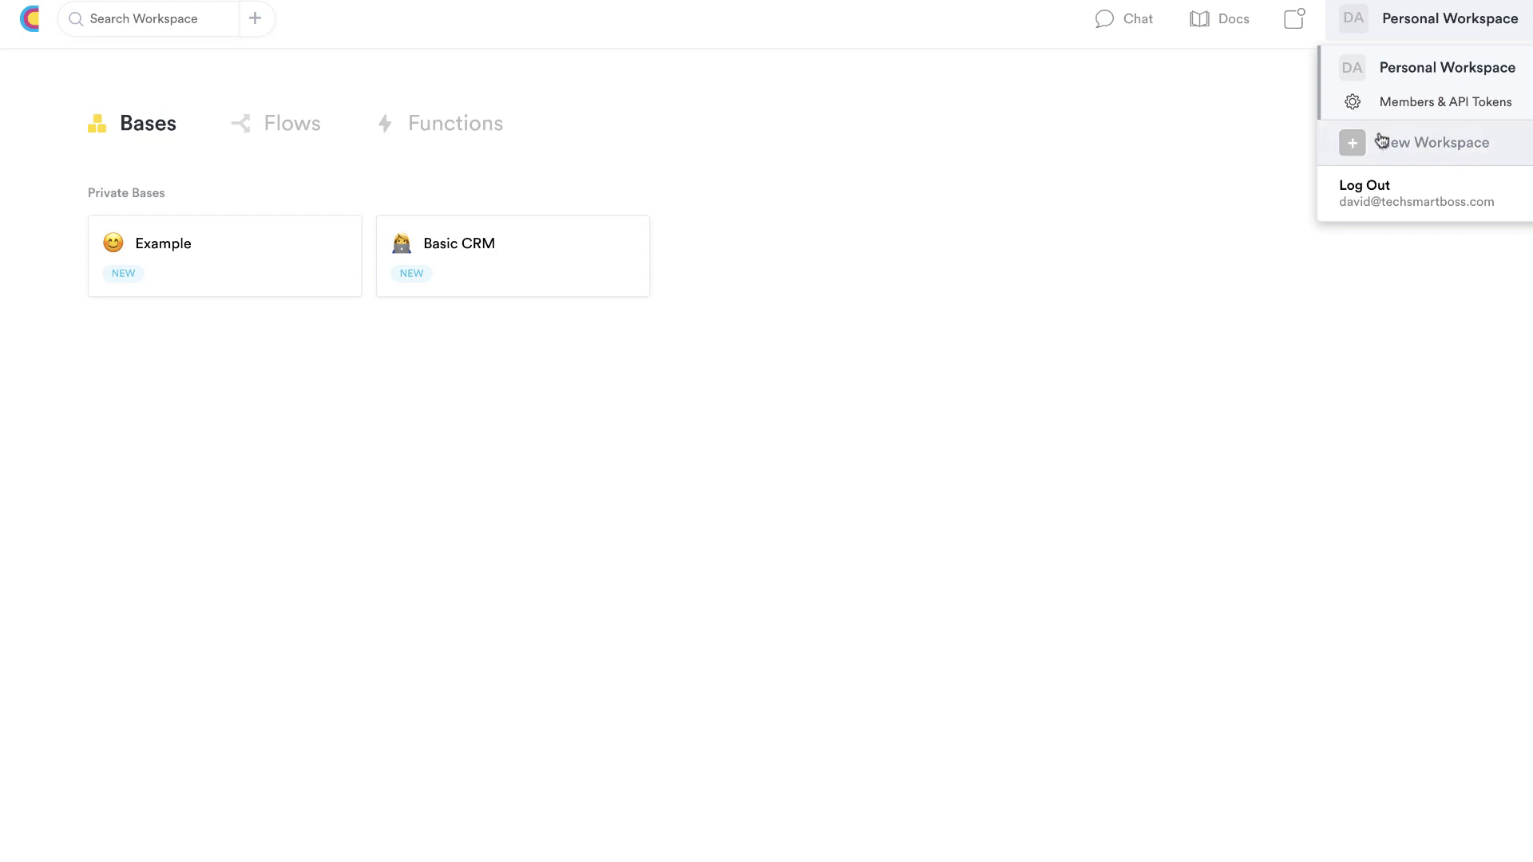
{"action": "left_click", "coordinate": [1357, 151]}
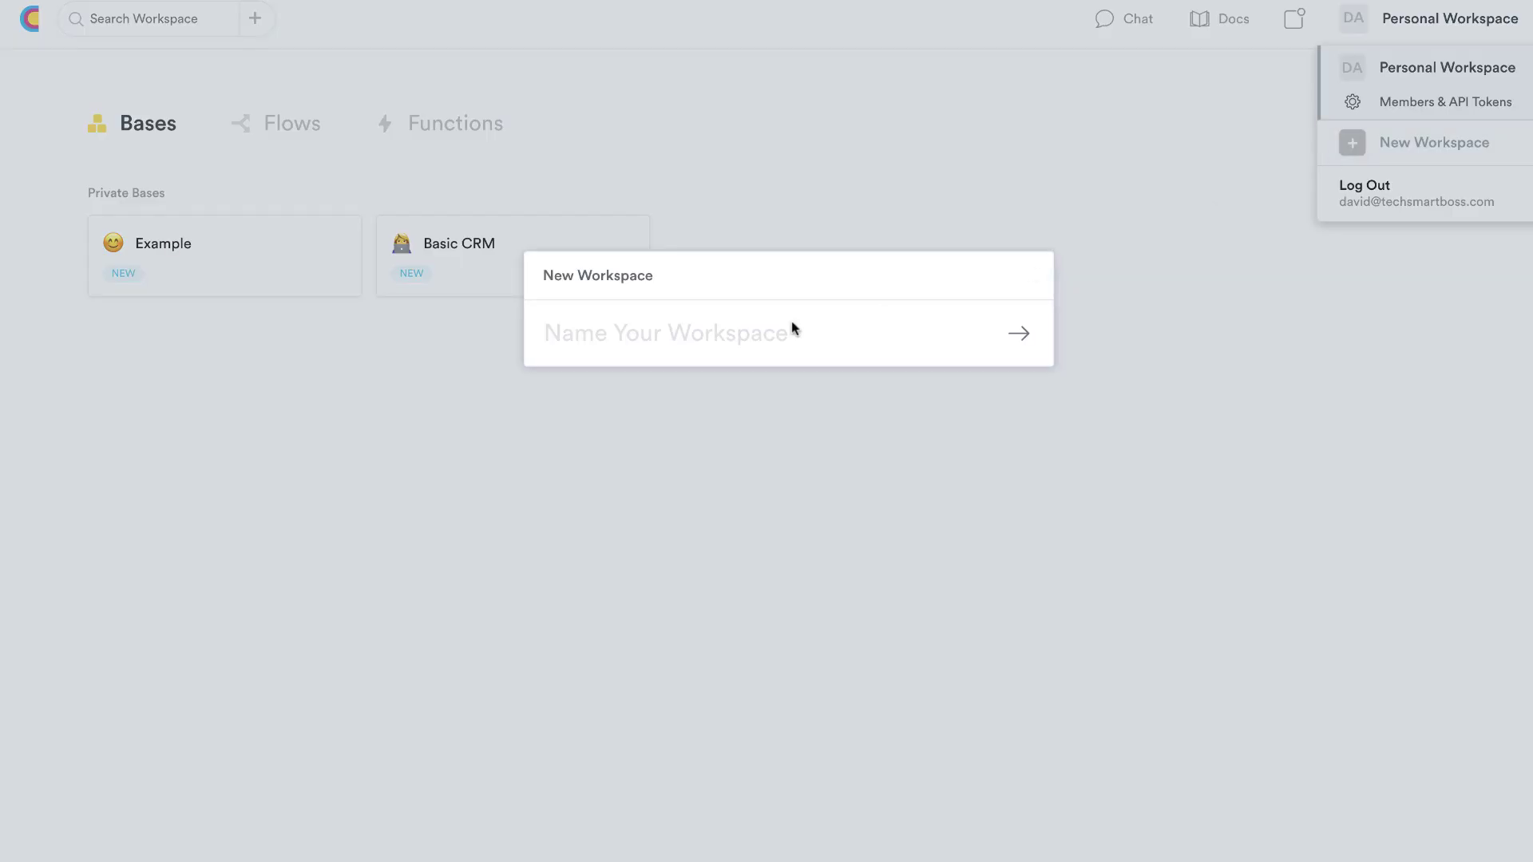
{"action": "left_click", "coordinate": [1283, 271]}
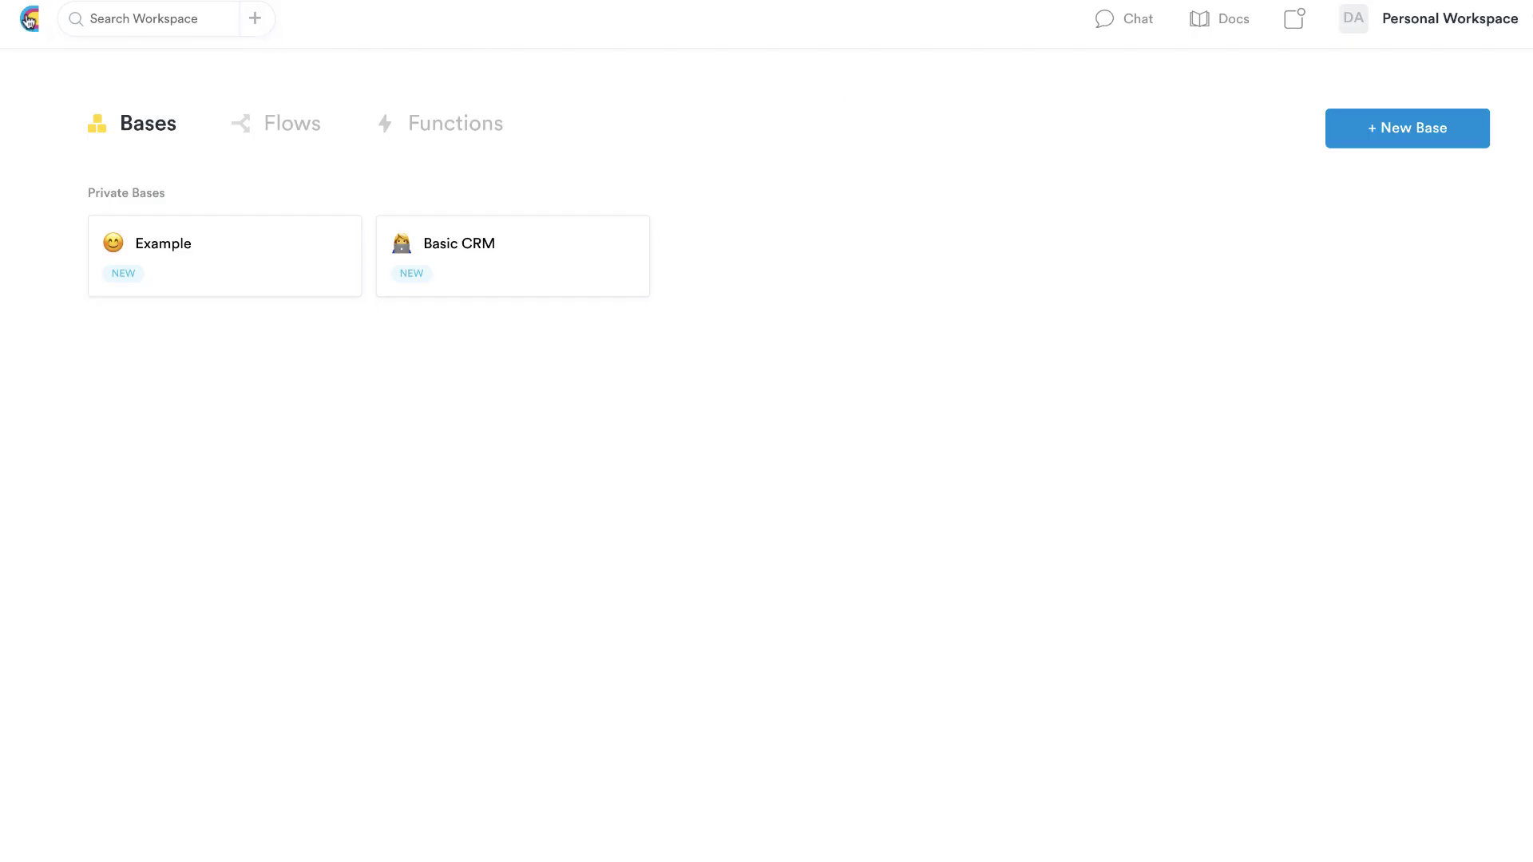
{"action": "left_click", "coordinate": [255, 18]}
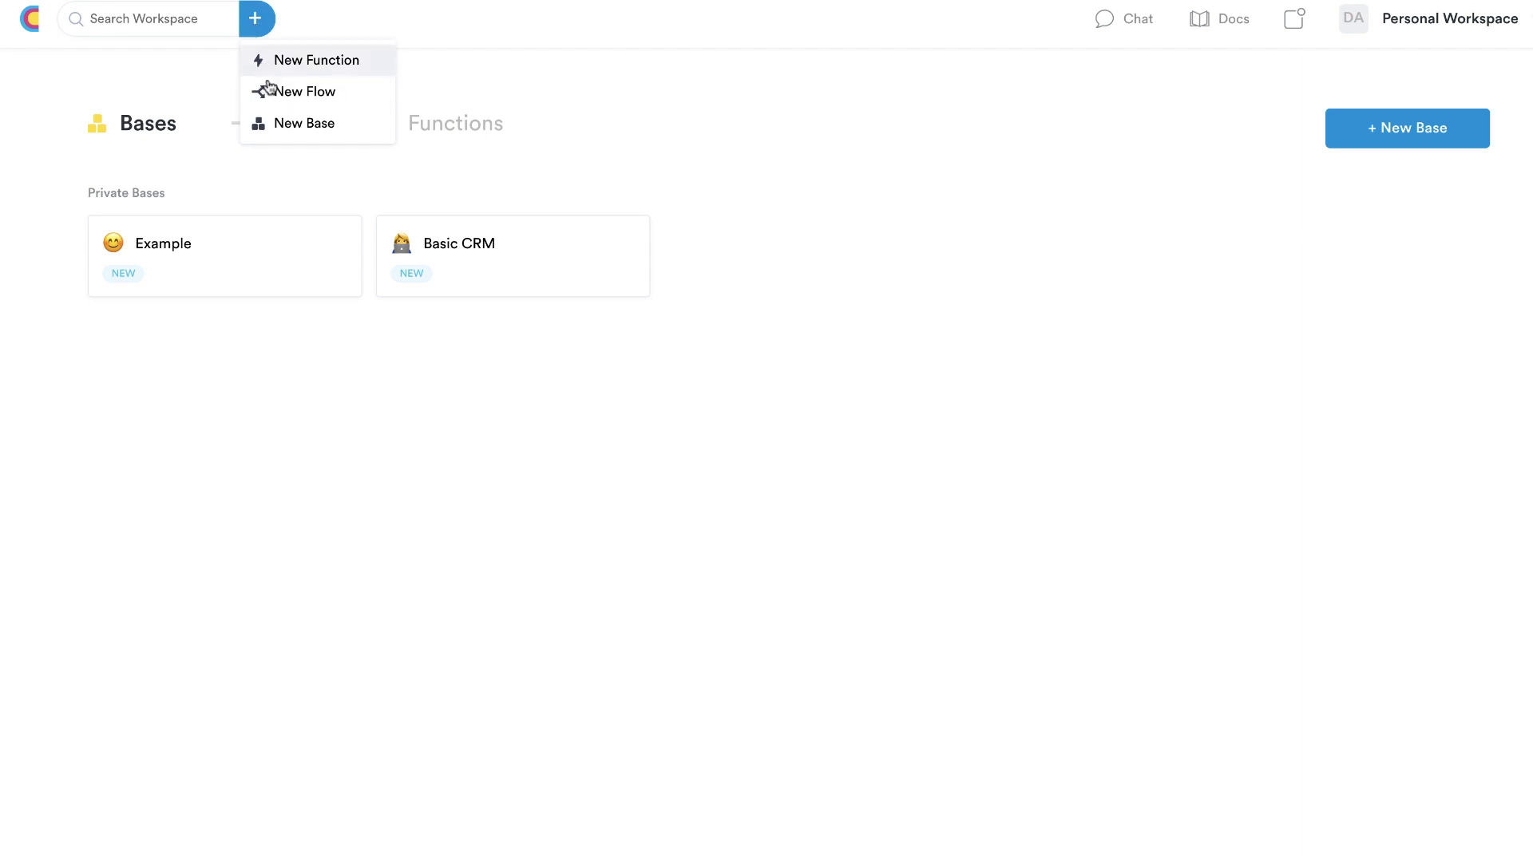
{"action": "left_click", "coordinate": [192, 23]}
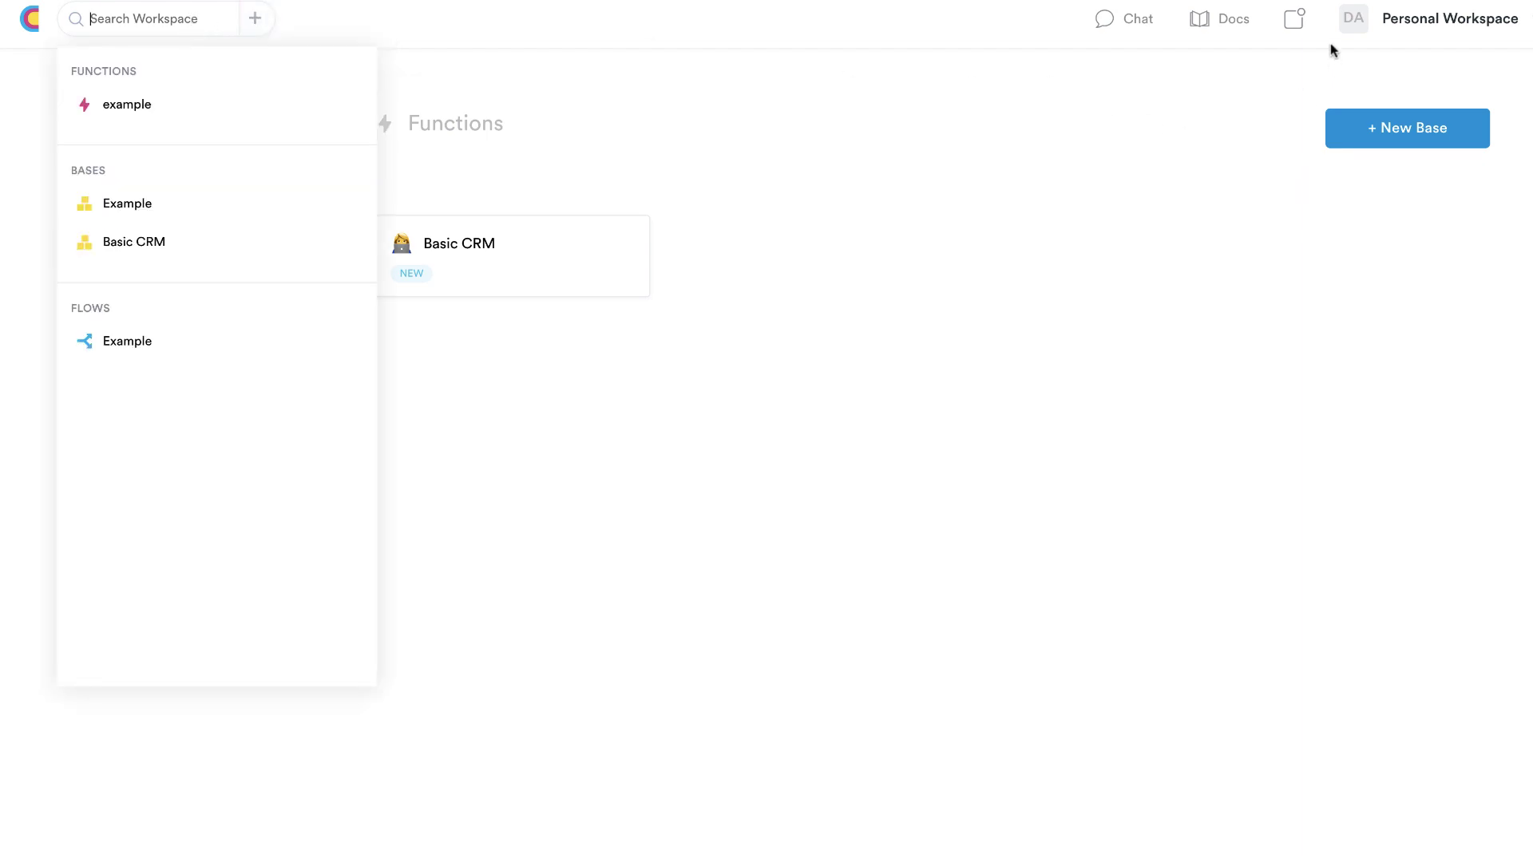
{"action": "left_click", "coordinate": [1352, 17]}
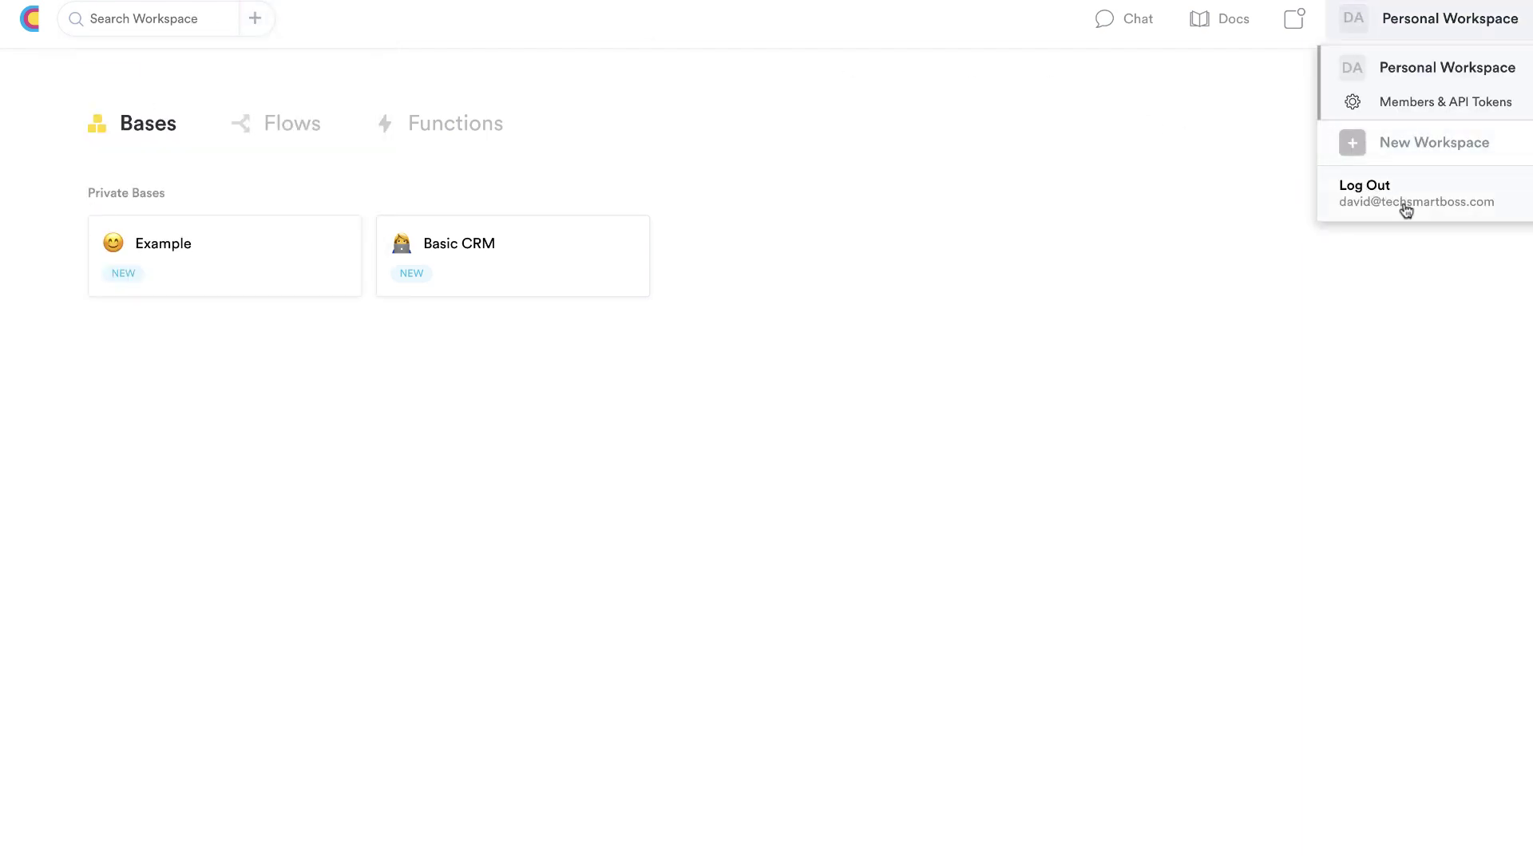
{"action": "left_click", "coordinate": [1205, 184]}
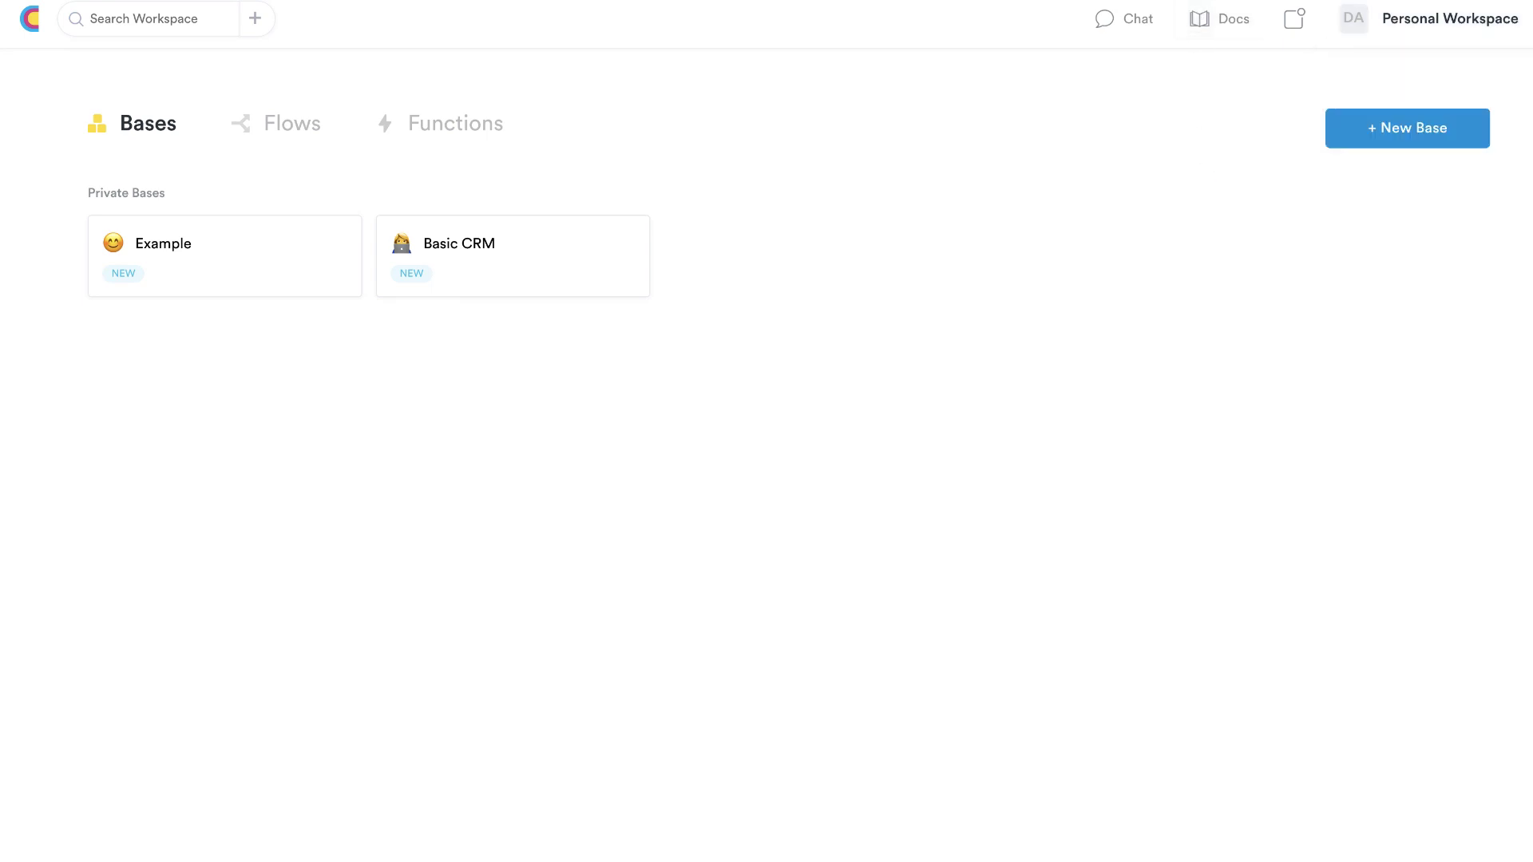
Show the Flows list with the Example flow, check notifications, and open the support chat
{"action": "scroll", "coordinate": [1085, 352], "scroll_direction": "right", "scroll_amount": 5}
{"action": "left_click", "coordinate": [304, 135]}
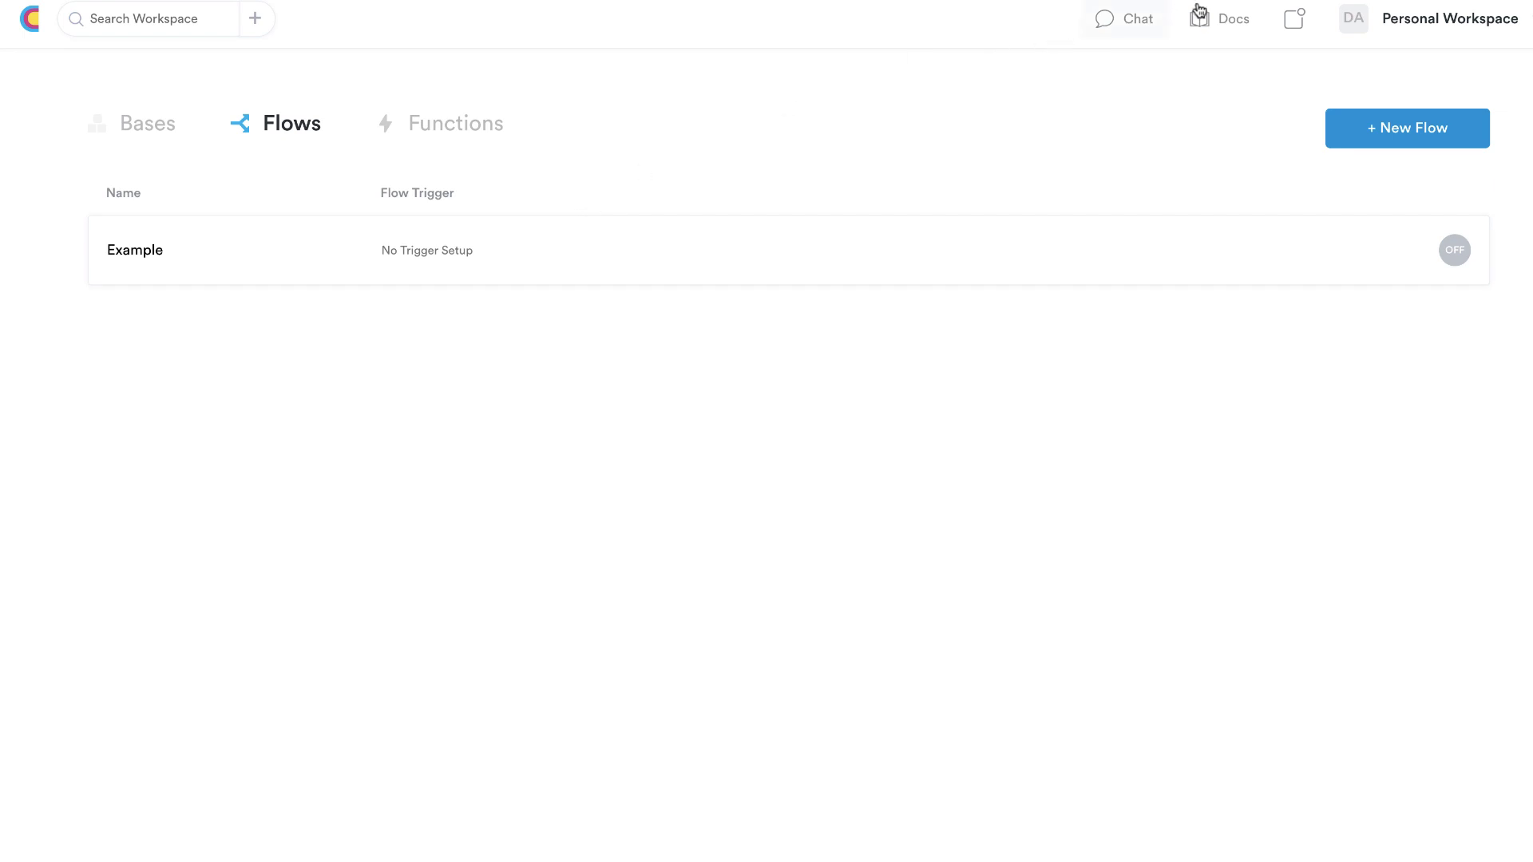
{"action": "left_click", "coordinate": [1295, 24]}
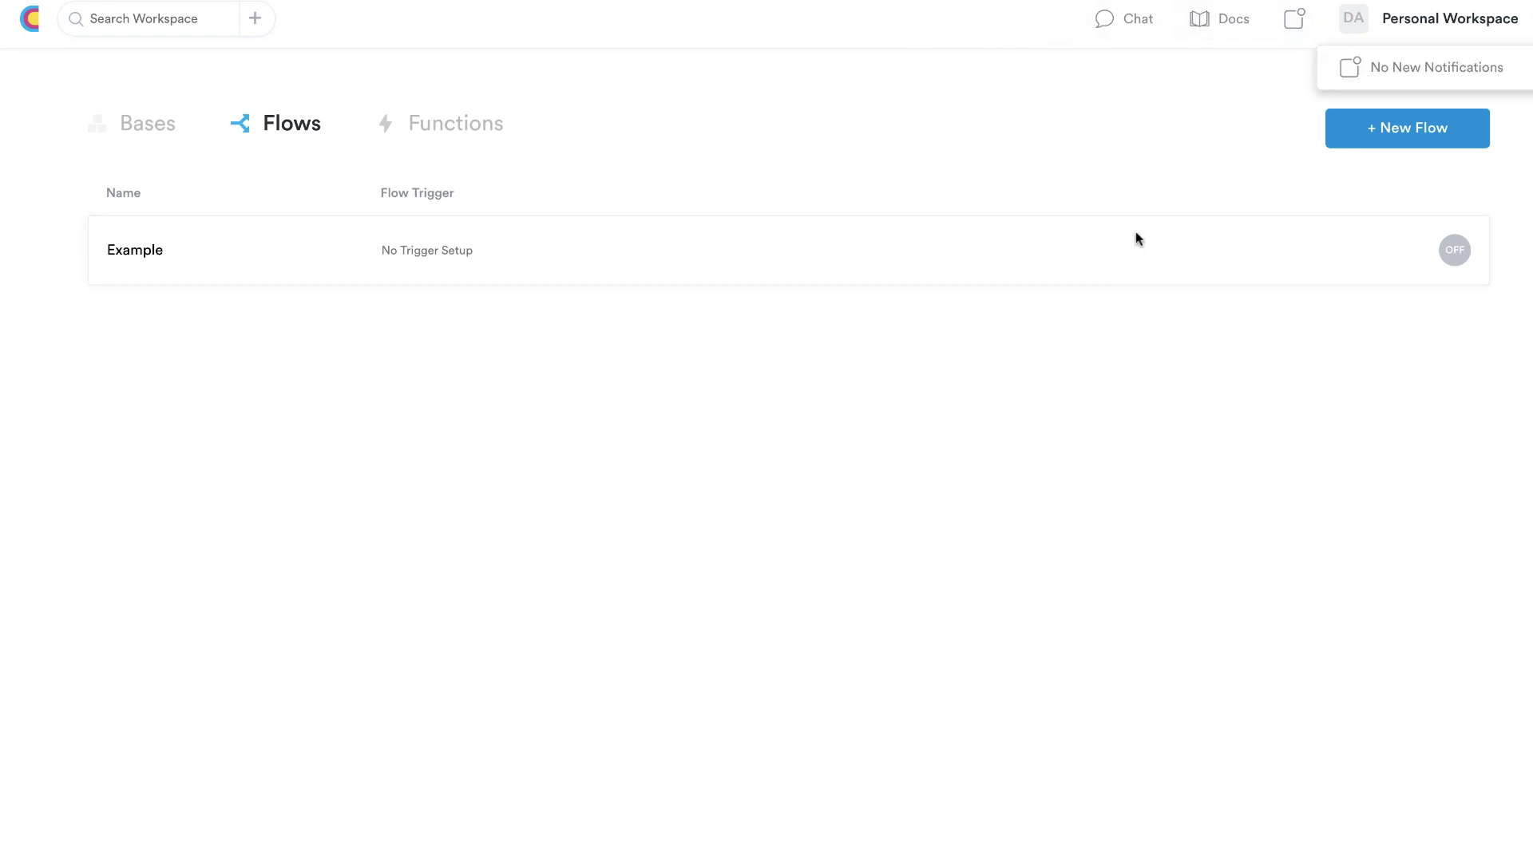
{"action": "left_click", "coordinate": [1298, 23]}
{"action": "left_click", "coordinate": [1298, 22]}
{"action": "left_click", "coordinate": [1105, 24]}
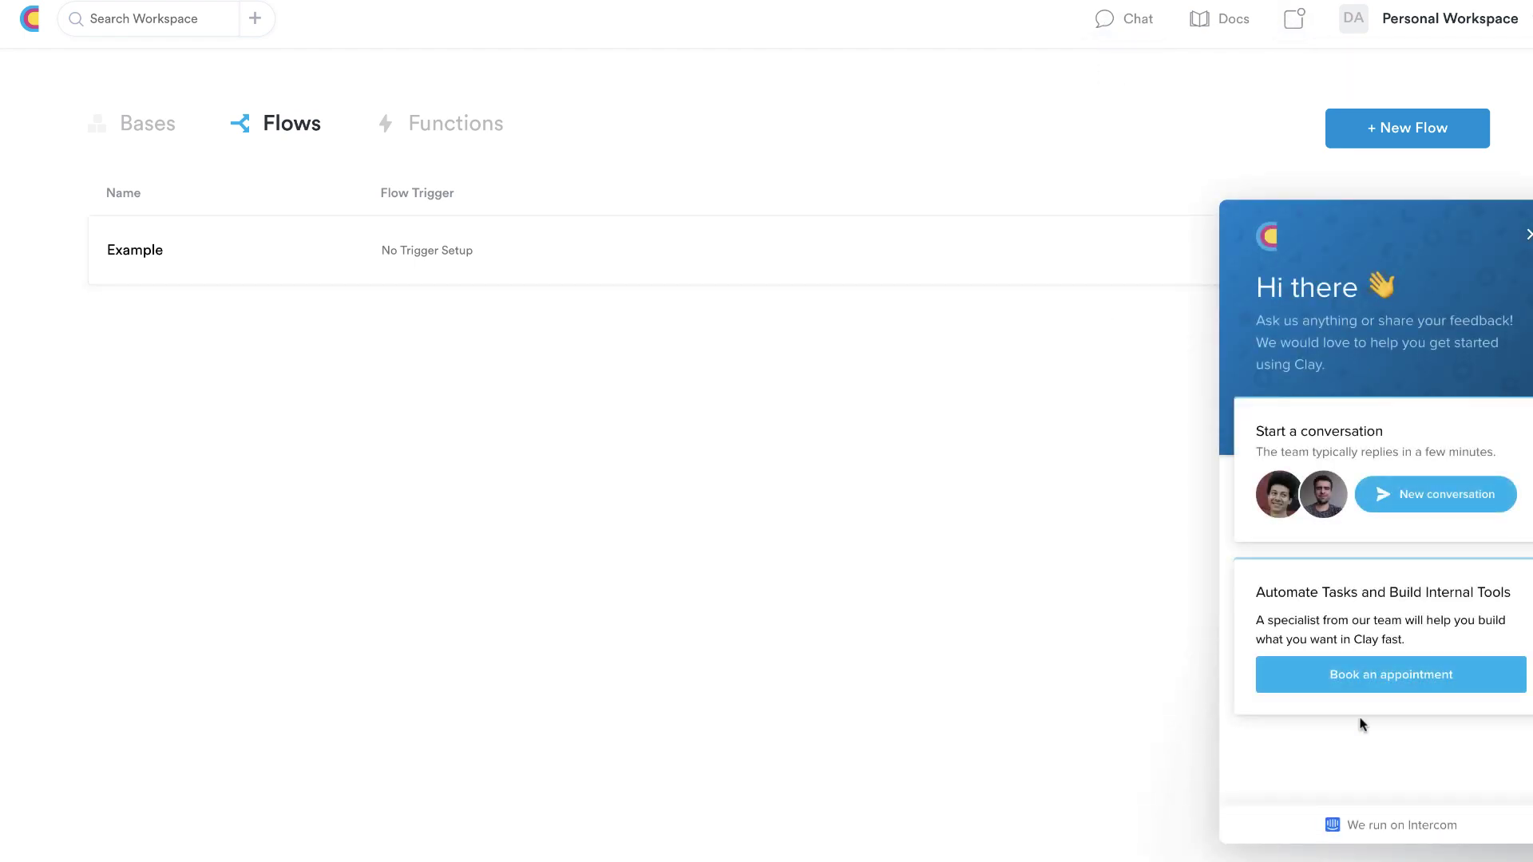
Open docs.clay.run and glance over its Getting Started, Flows, Bases and Functions guides
{"action": "left_click", "coordinate": [1214, 27]}
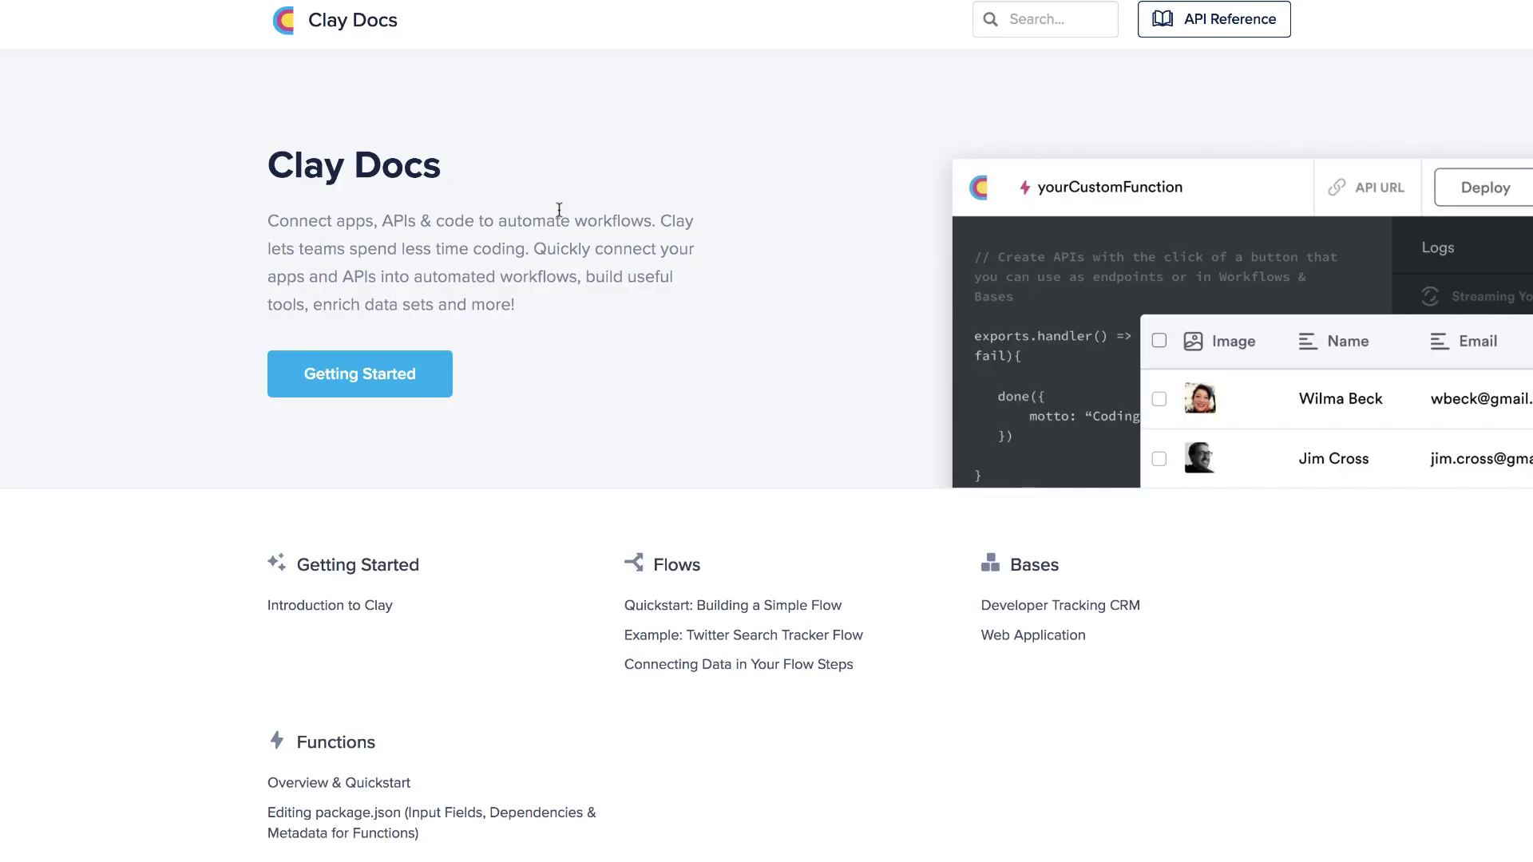
{"action": "scroll", "coordinate": [534, 523], "scroll_direction": "down", "scroll_amount": 2}
{"action": "scroll", "coordinate": [533, 523], "scroll_direction": "up", "scroll_amount": 2}
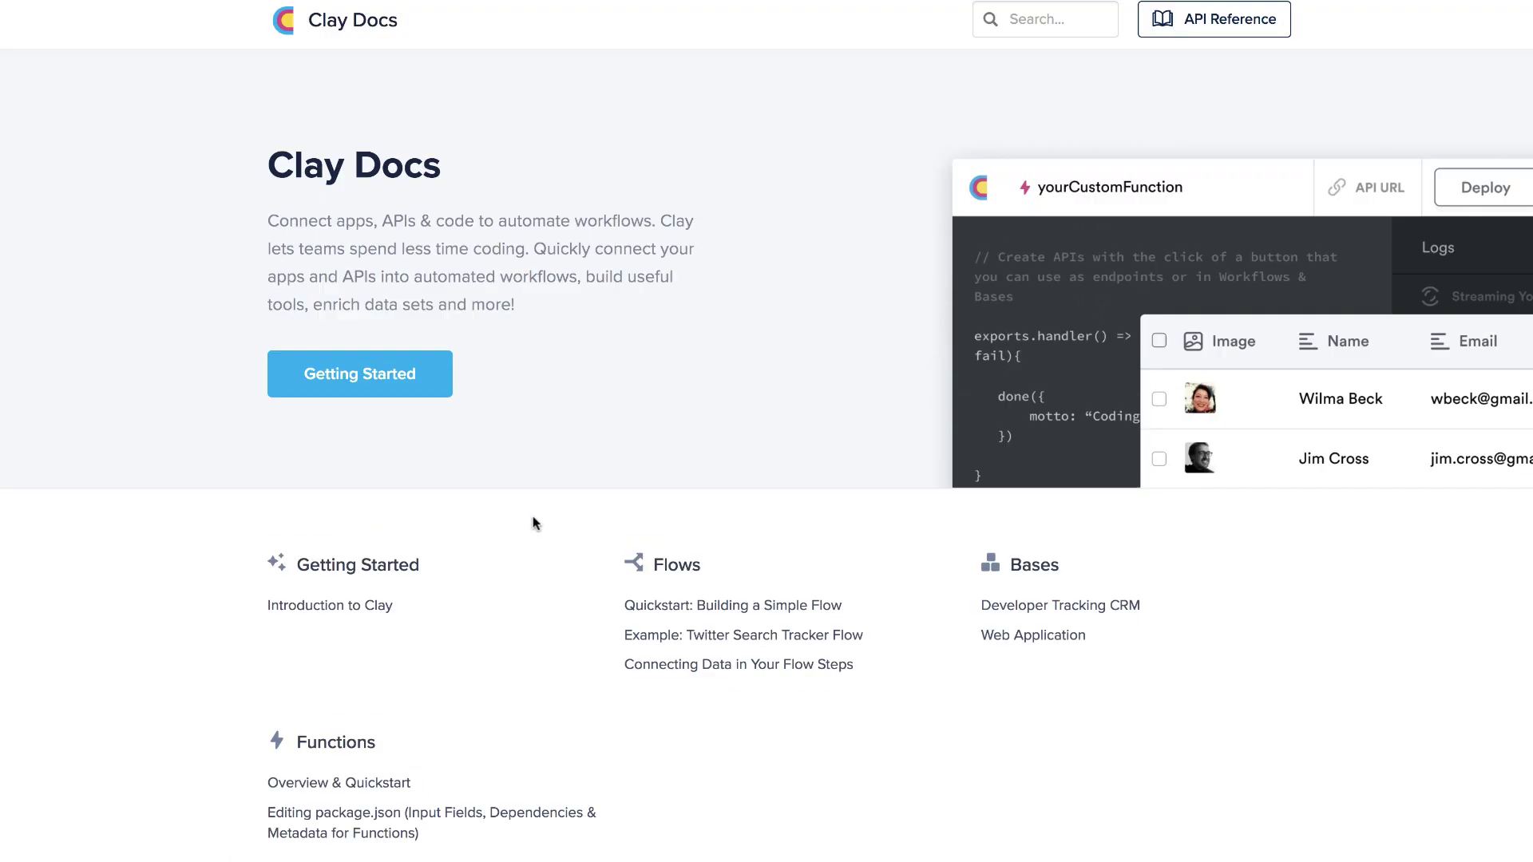